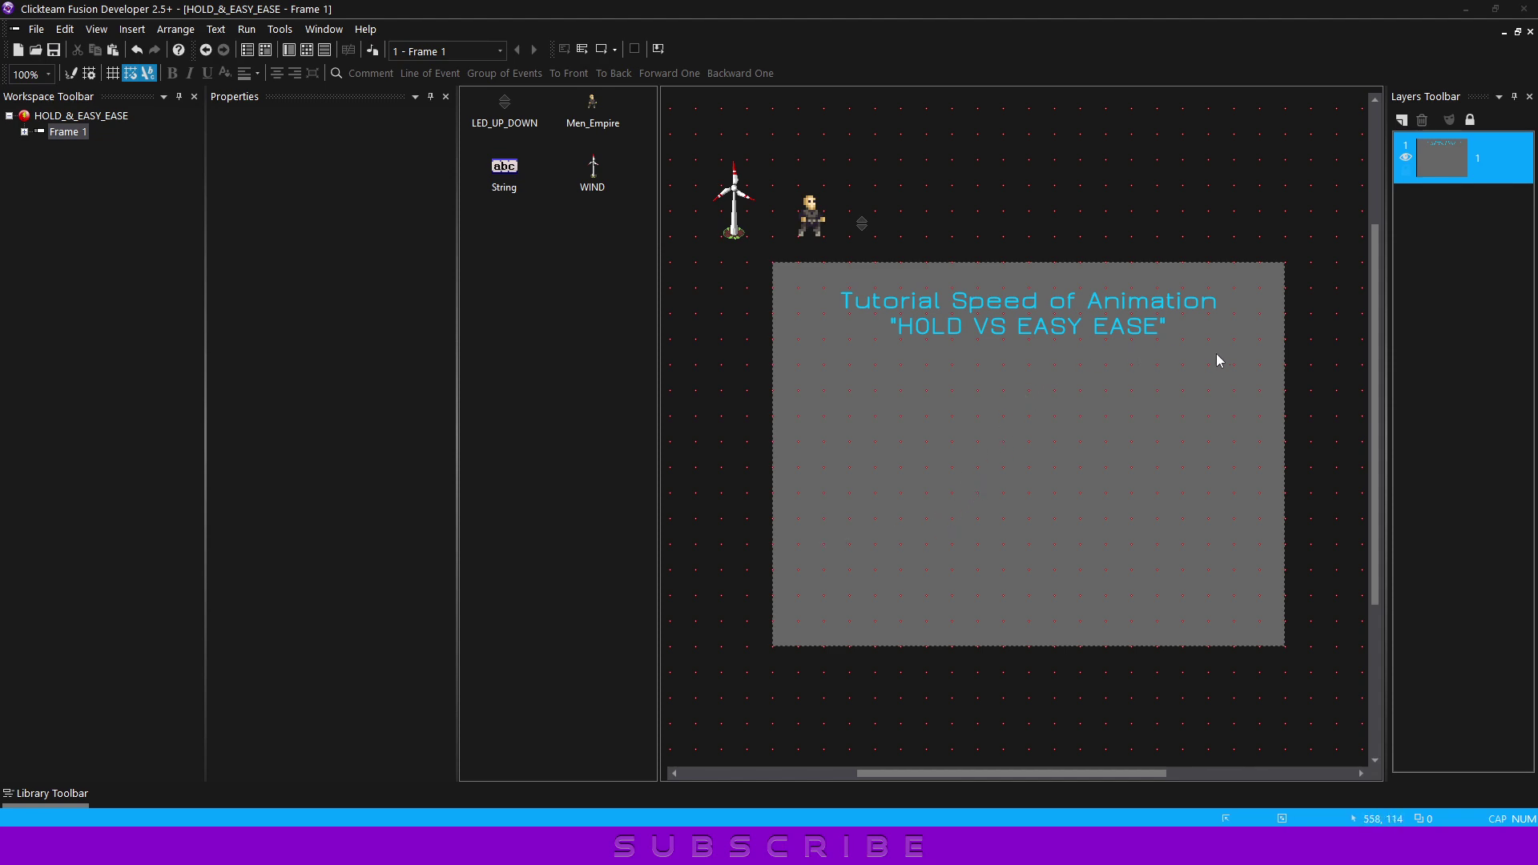
Insert a new Active object on Frame 1 and resize it to about 292 by 292 pixels
double_click(997, 397)
double_click(441, 186)
left_click(852, 386)
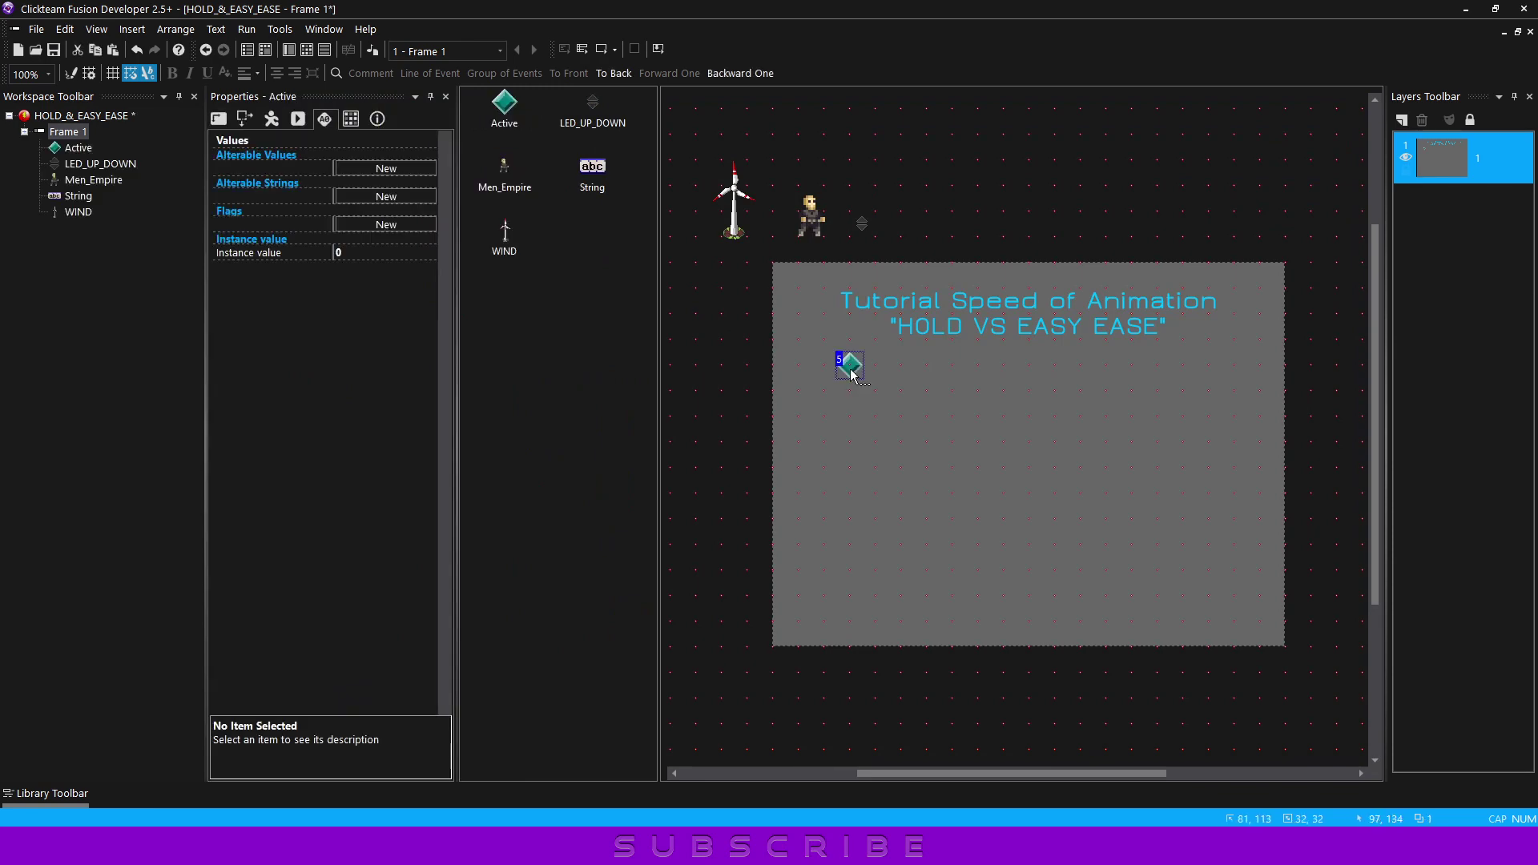
left_click_drag(864, 380, 1075, 537)
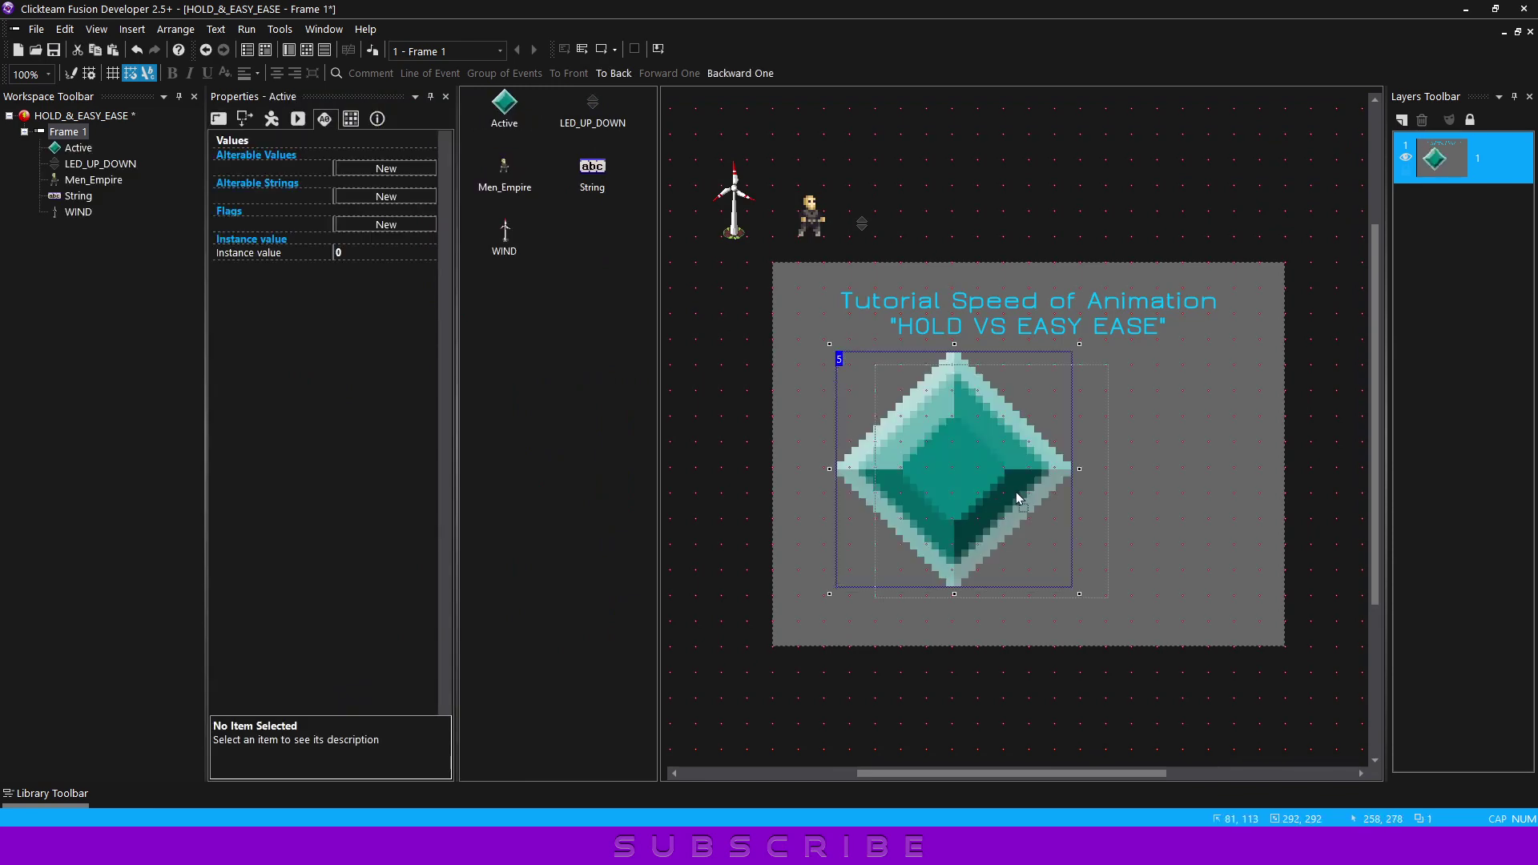
Clear the Active object's image and draw a blue stepped line on the left
double_click(1036, 488)
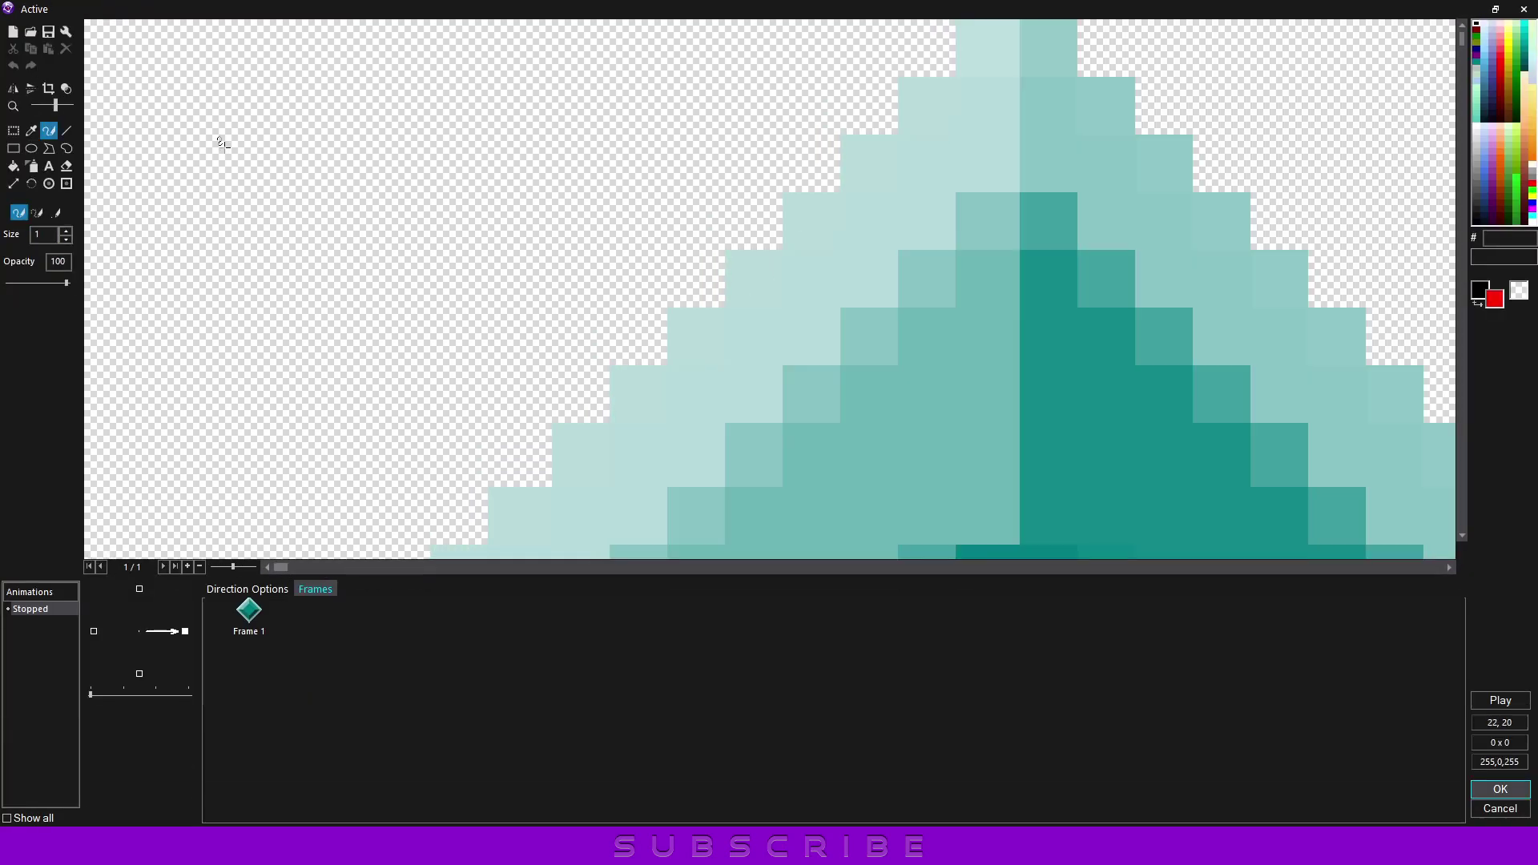
left_click(13, 32)
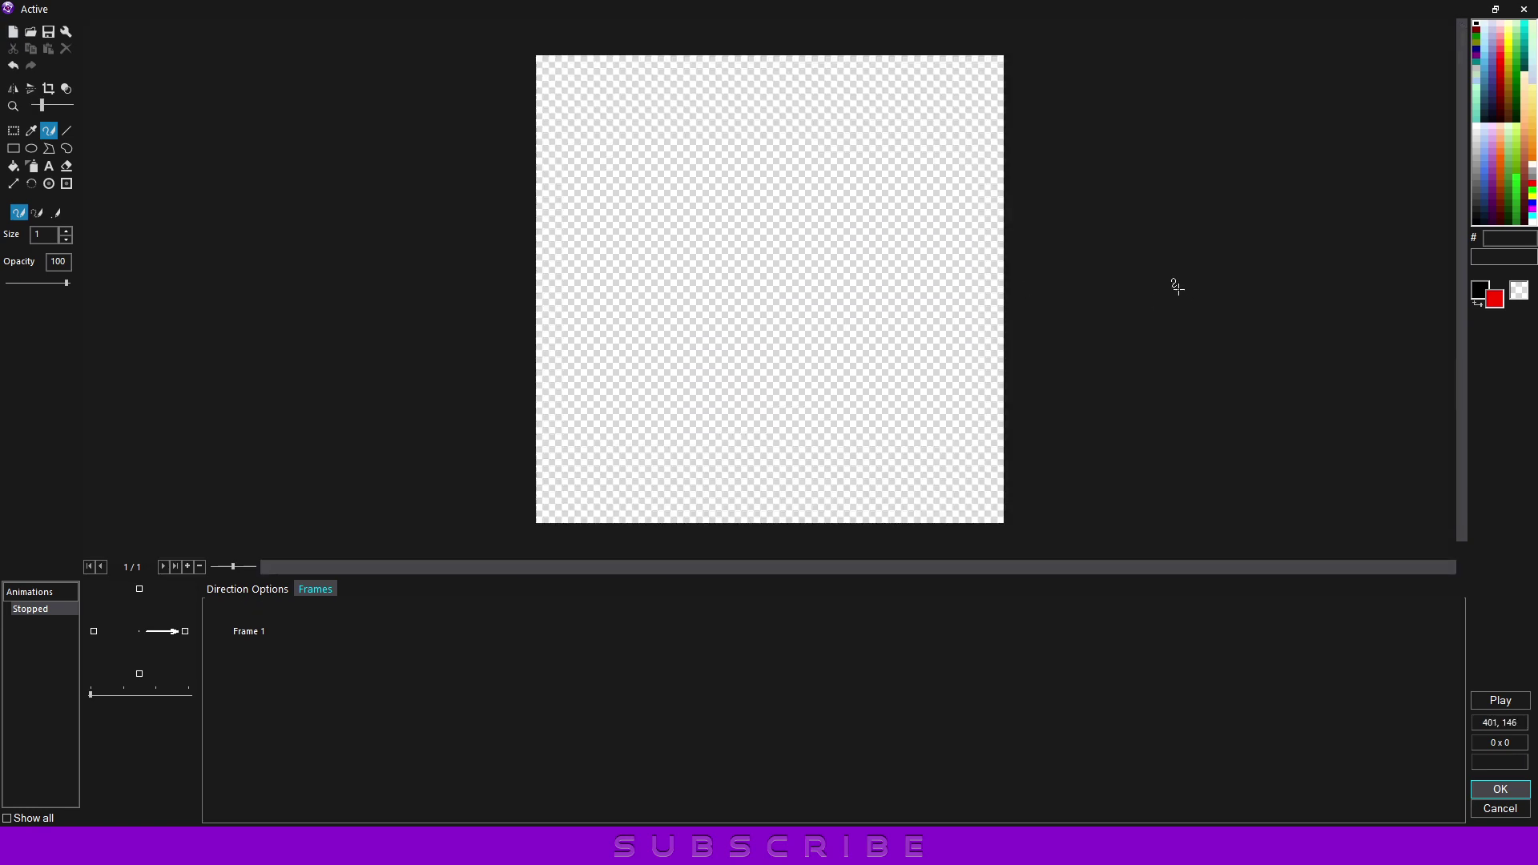
left_click(1484, 189)
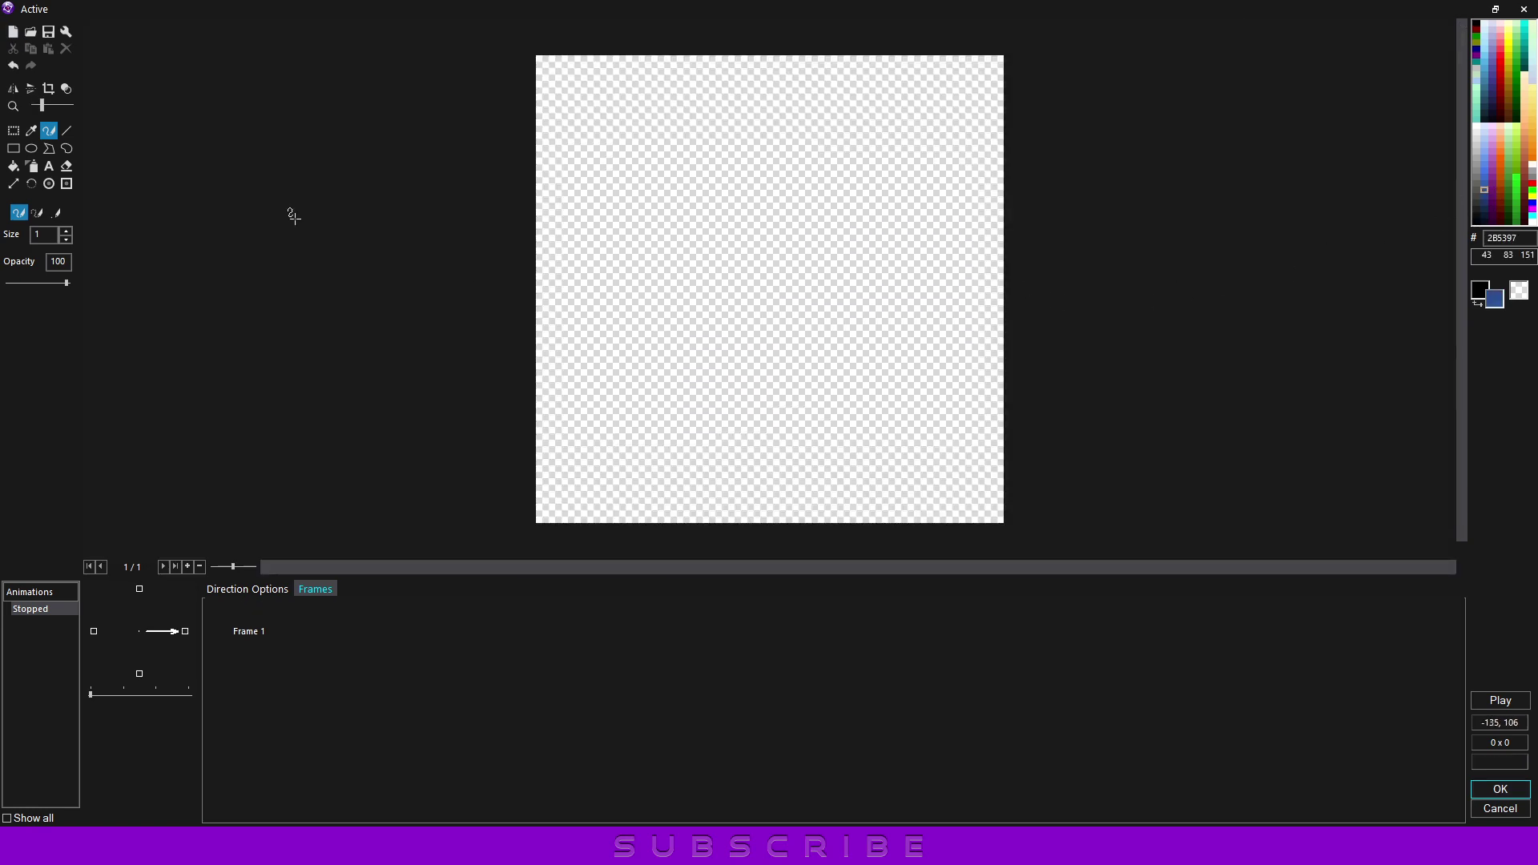
left_click(66, 130)
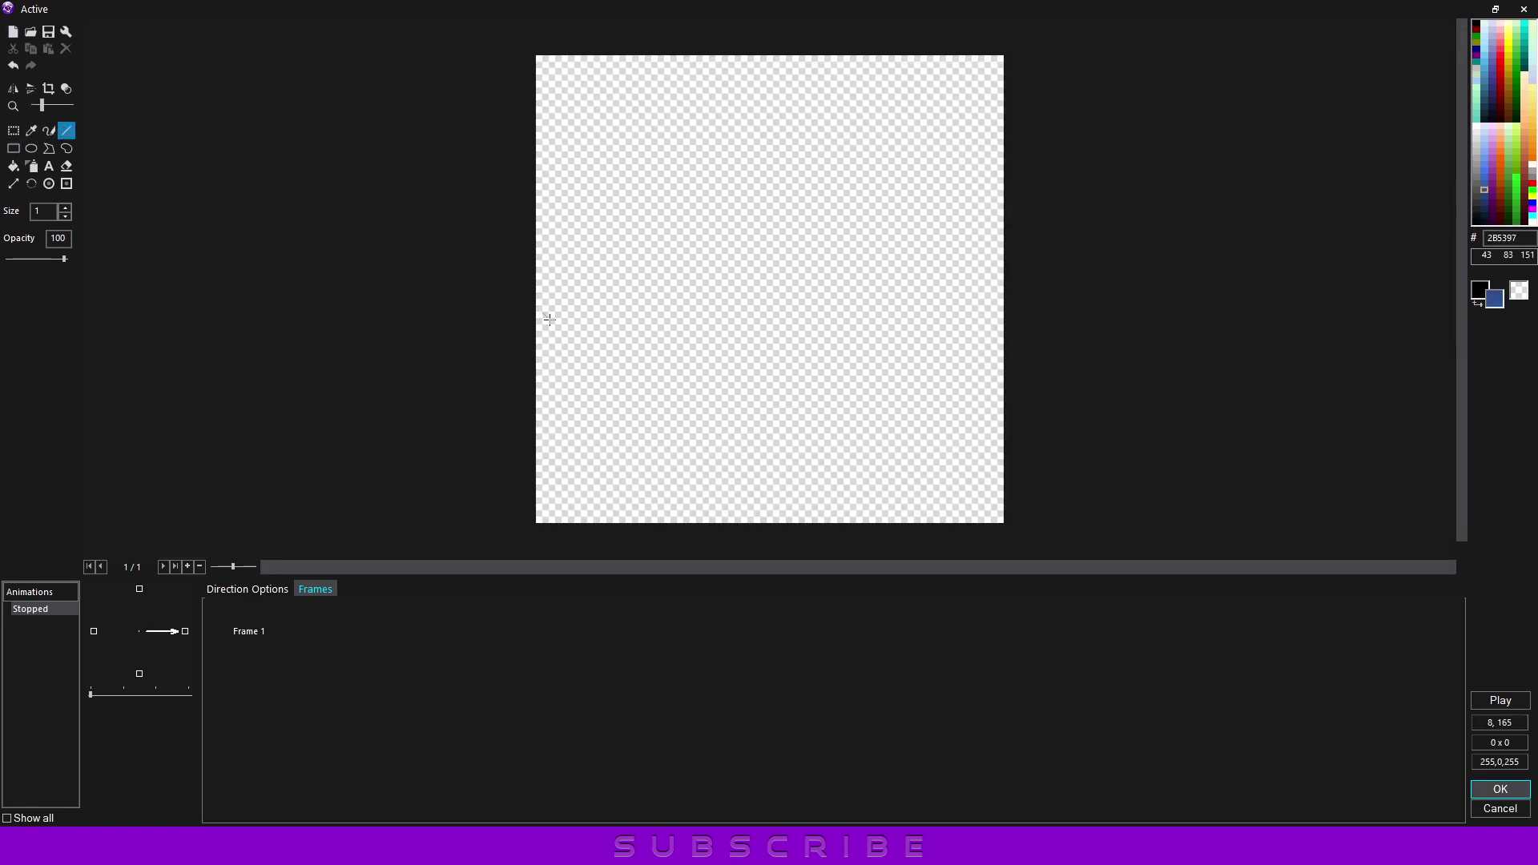
mouse_move(549, 320)
left_mouse_down()
mouse_move(652, 317)
mouse_move(649, 187)
mouse_move(777, 186)
left_mouse_up()
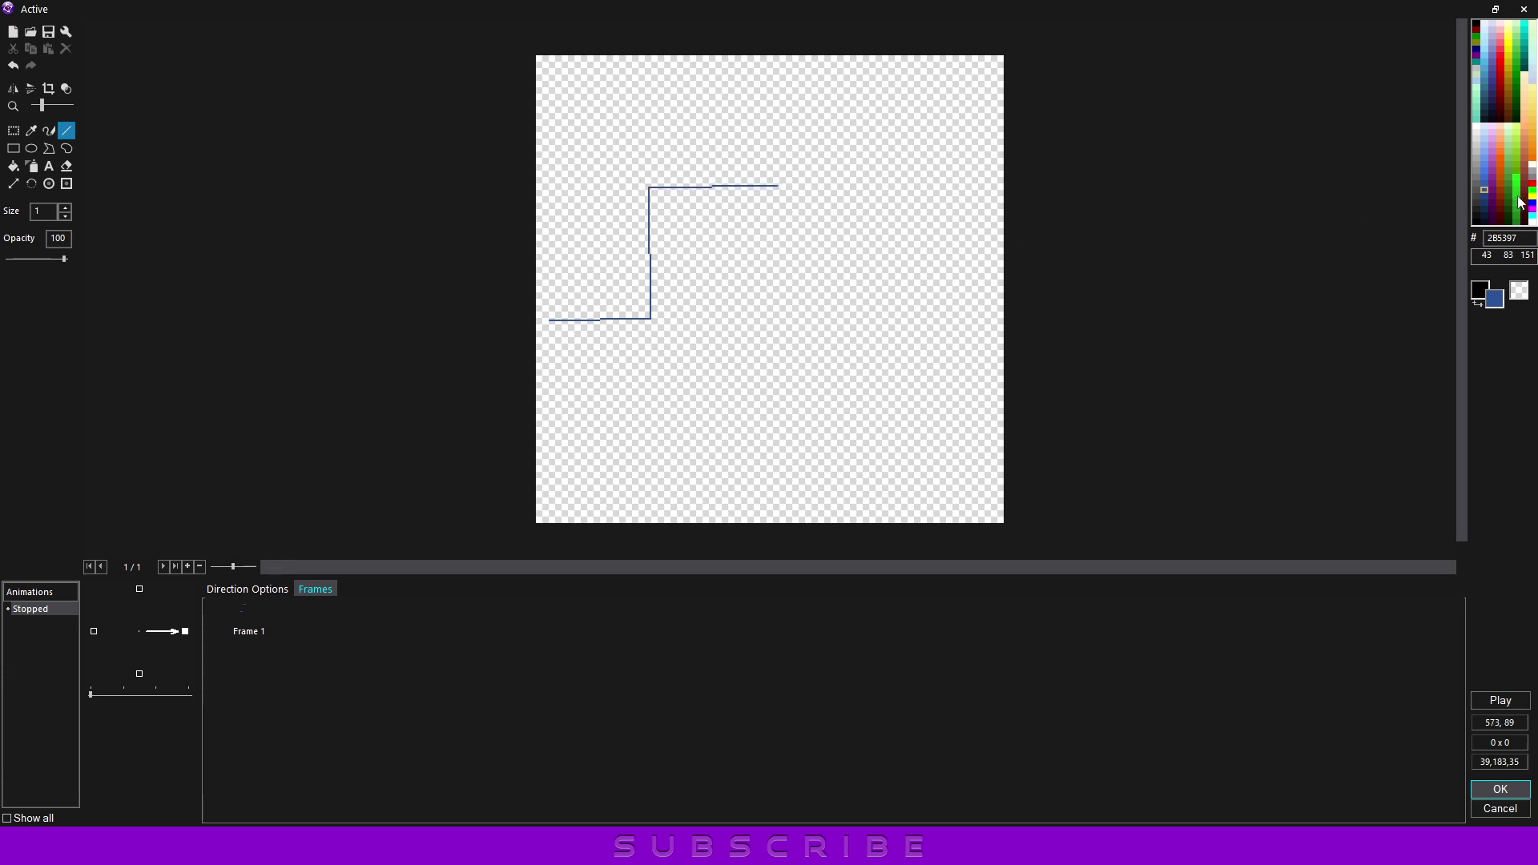
Draw a green eased curve, circle the blue line's corners, trace the curve in red, and keep the drawing
left_click(1531, 194)
left_click(49, 130)
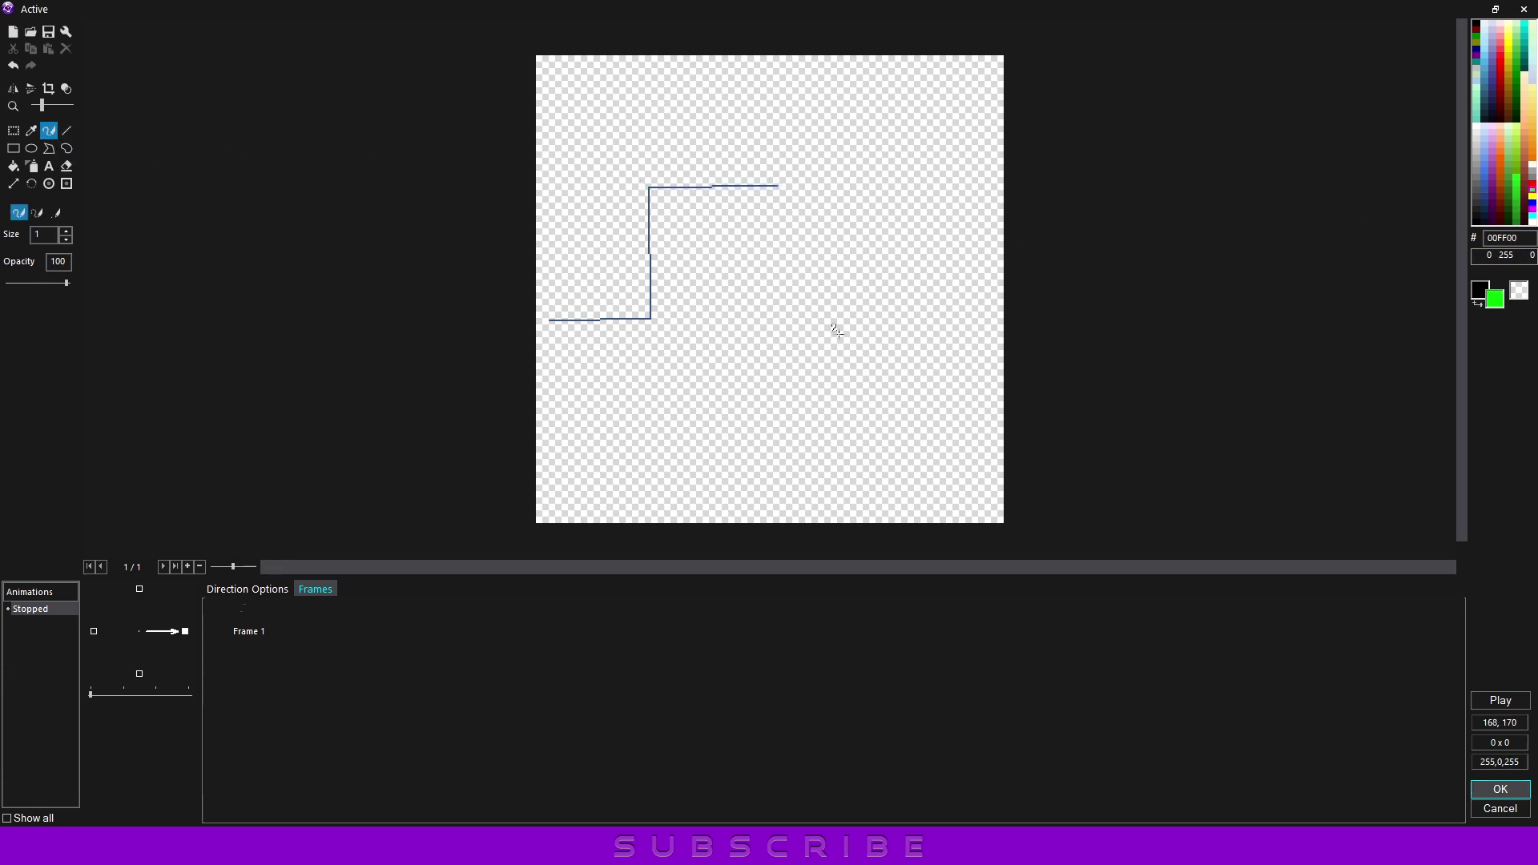
left_click_drag(801, 316, 971, 185)
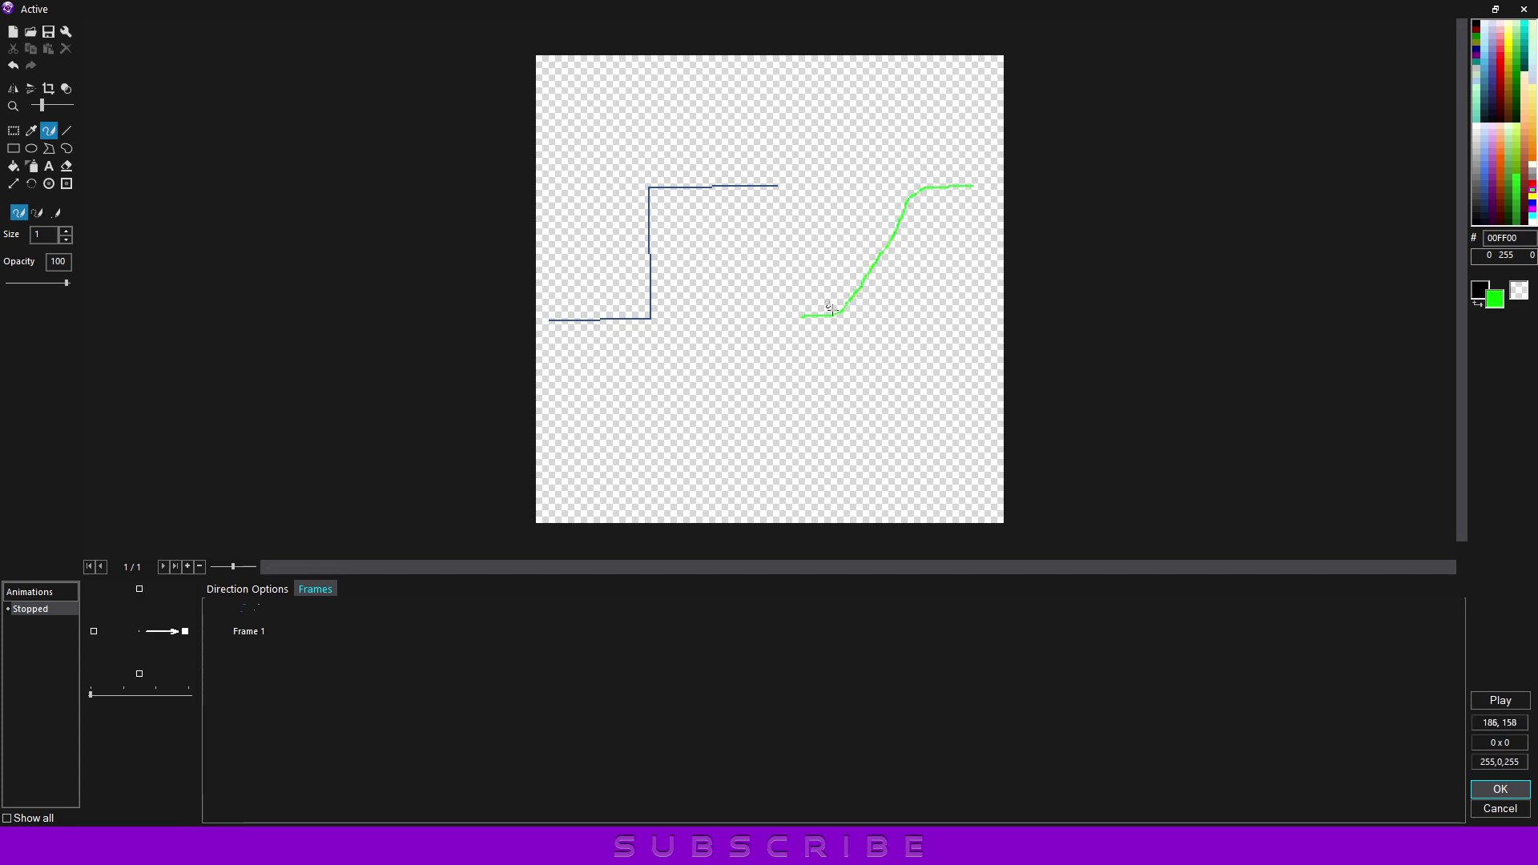
left_click_drag(643, 180, 644, 184)
left_click_drag(648, 297, 646, 303)
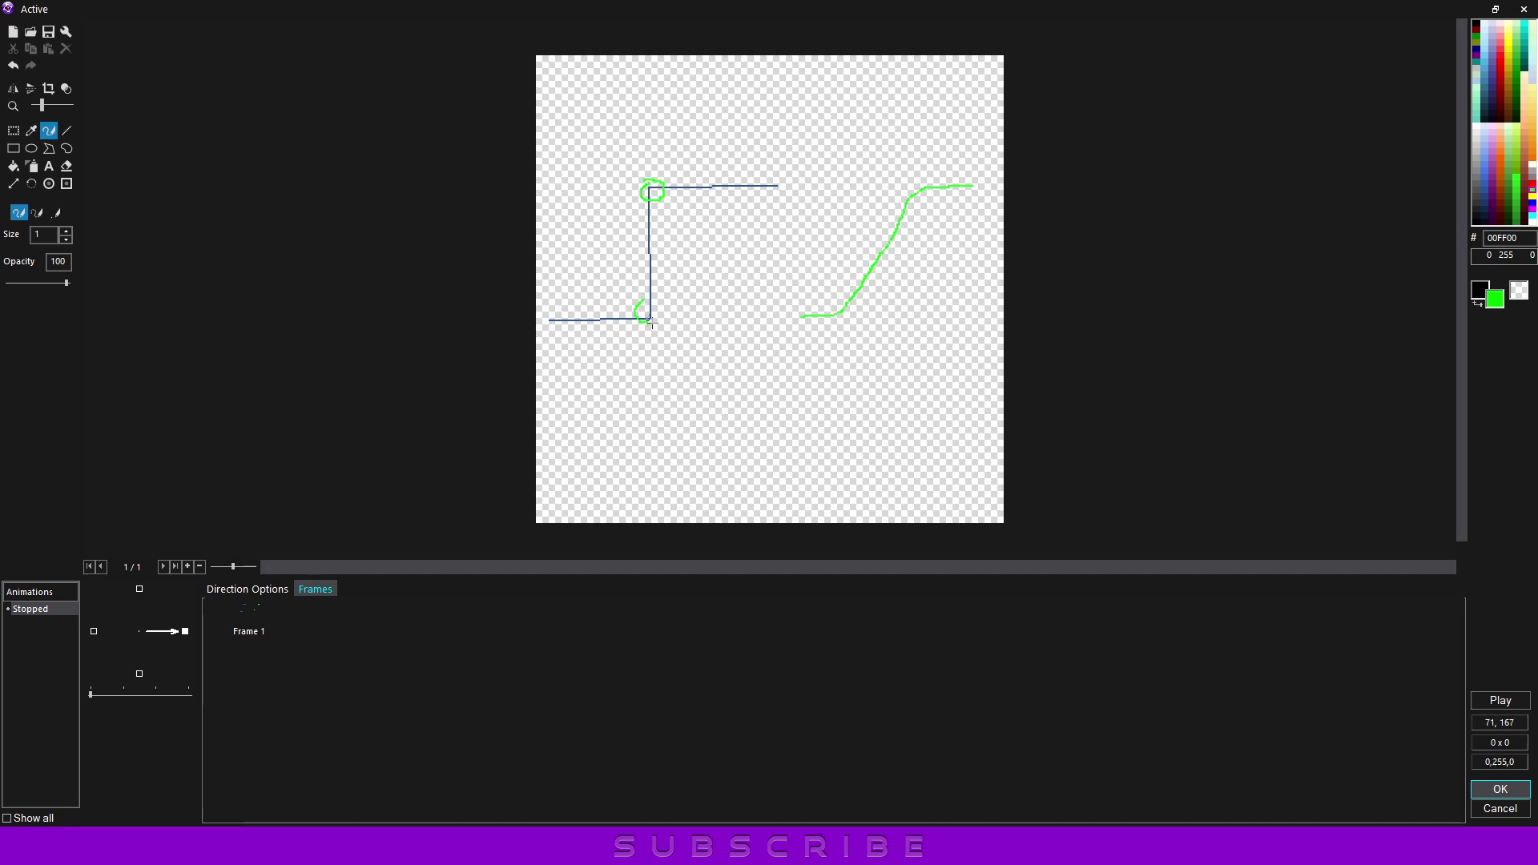
left_click(1532, 185)
left_click_drag(821, 322, 913, 203)
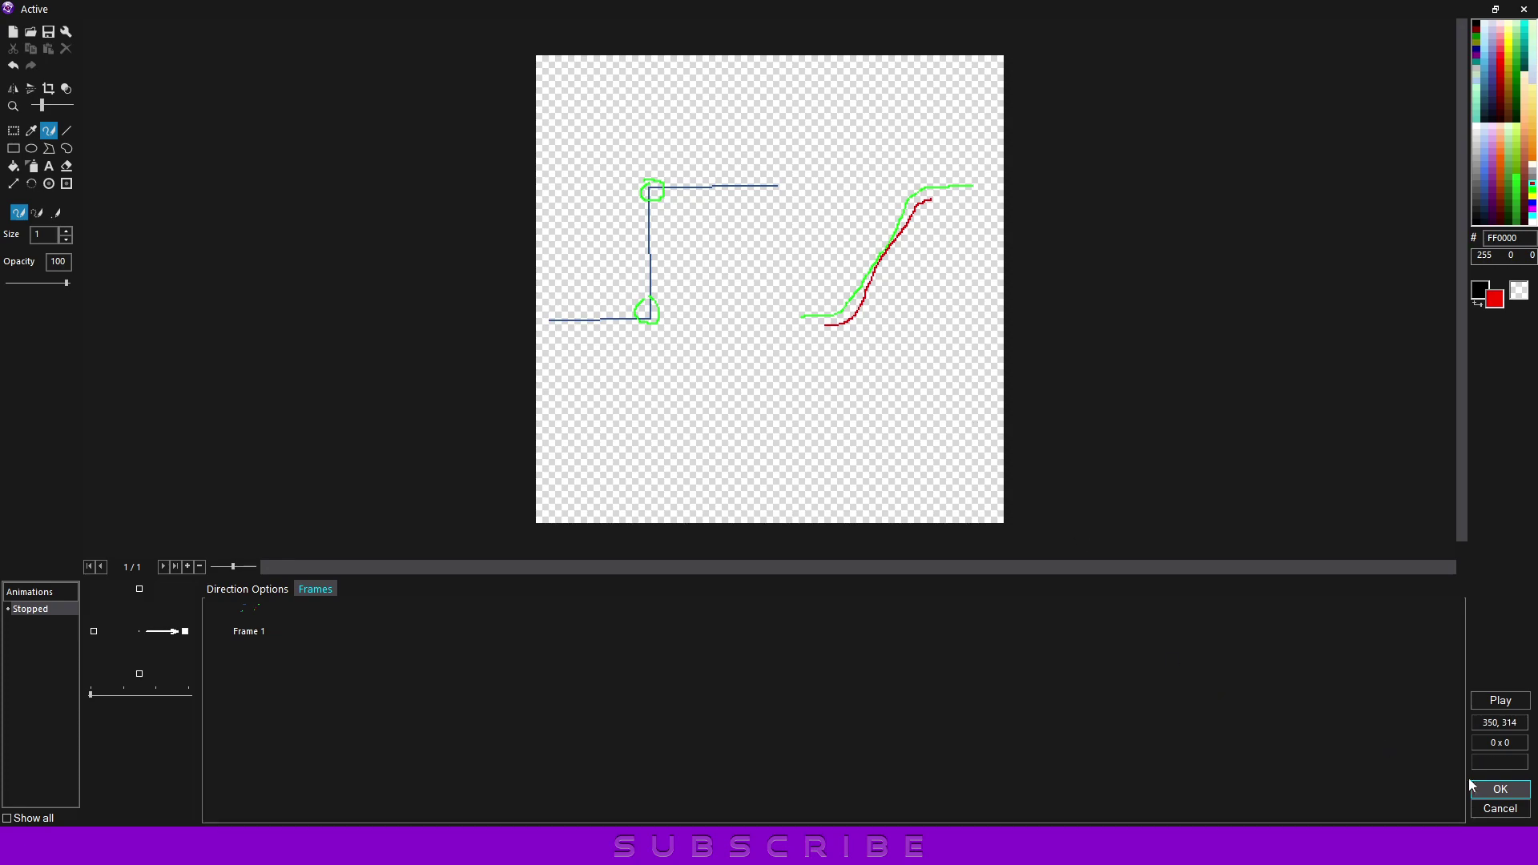
left_click(1500, 789)
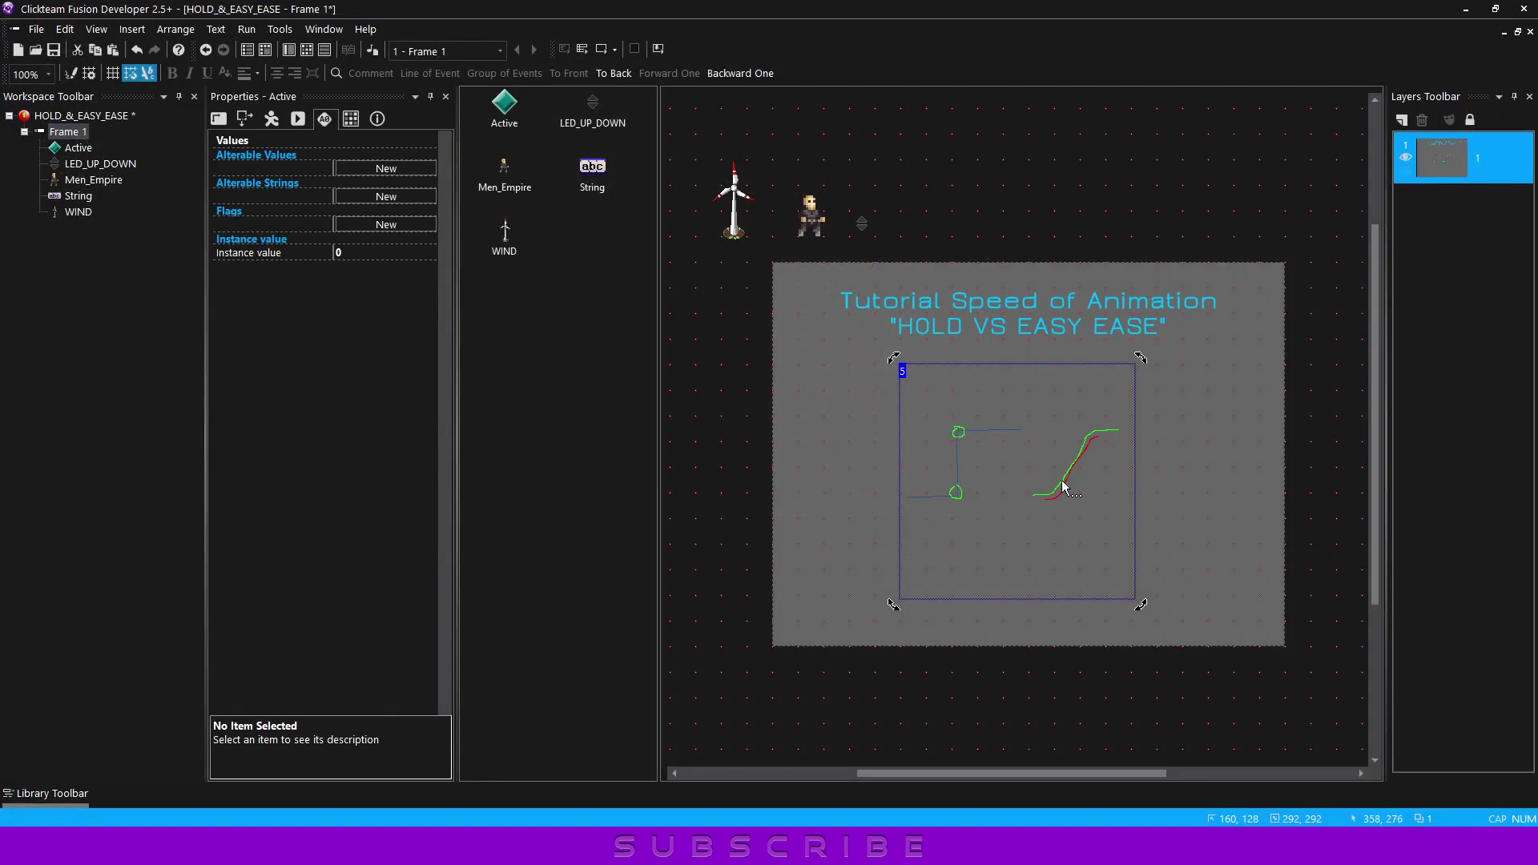
Delete the sketch object and place two new Counter objects on the frame
key("Delete")
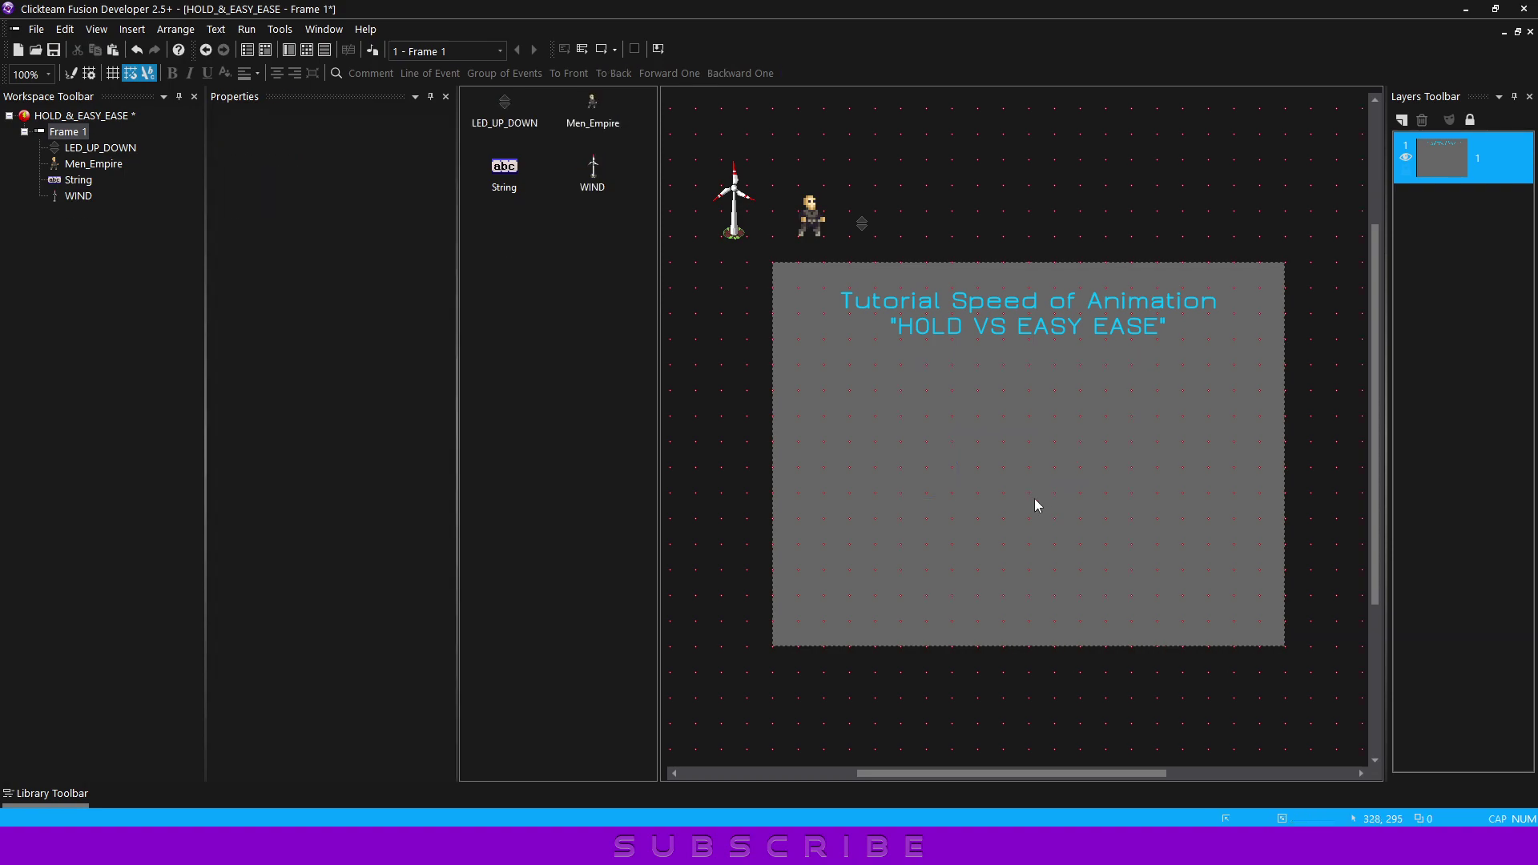
double_click(925, 407)
double_click(880, 301)
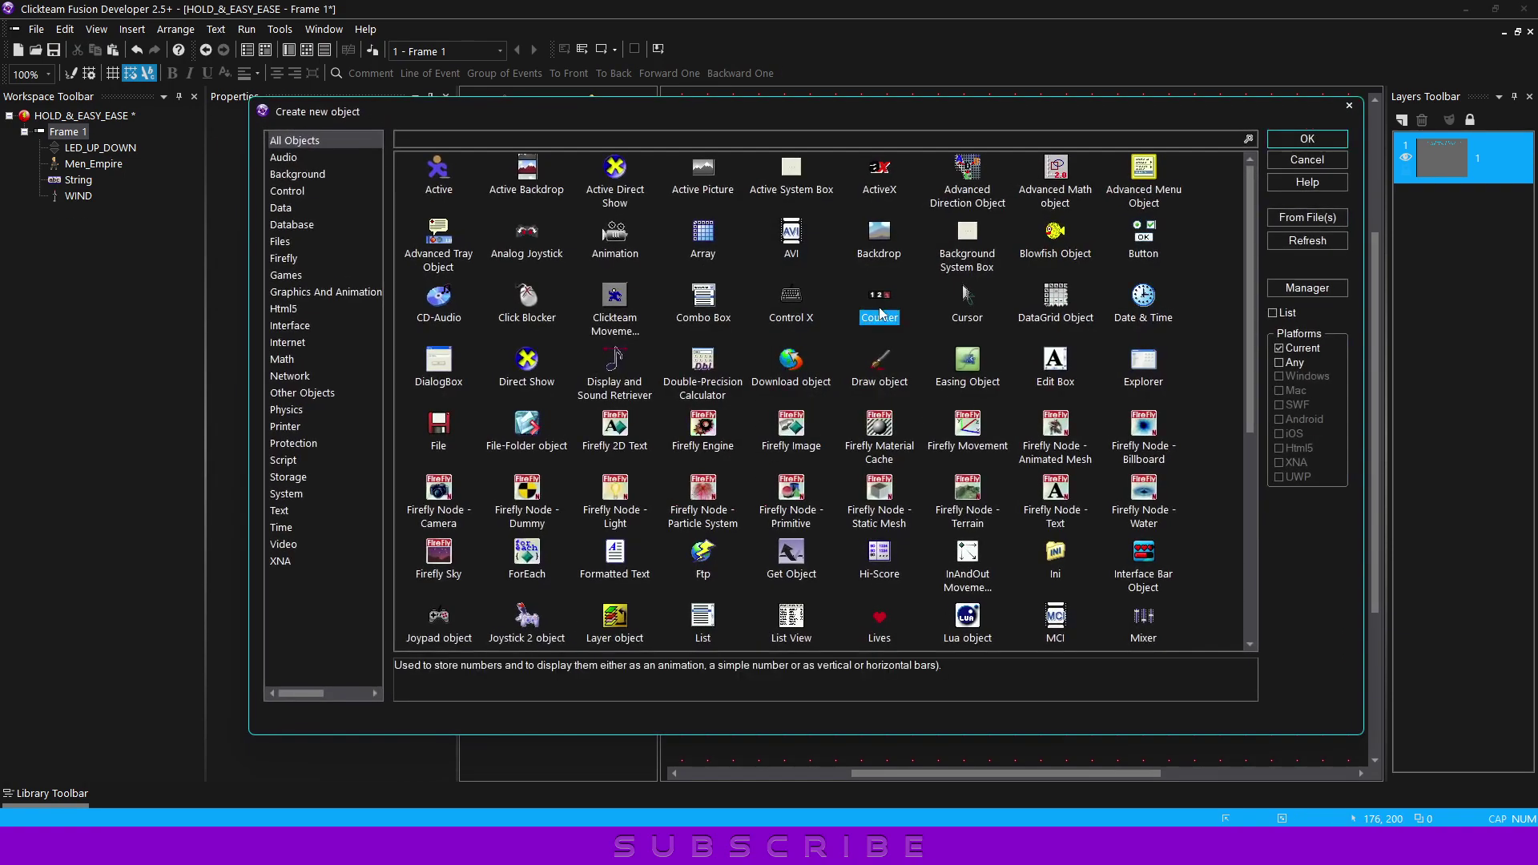
left_click(949, 418)
double_click(1031, 410)
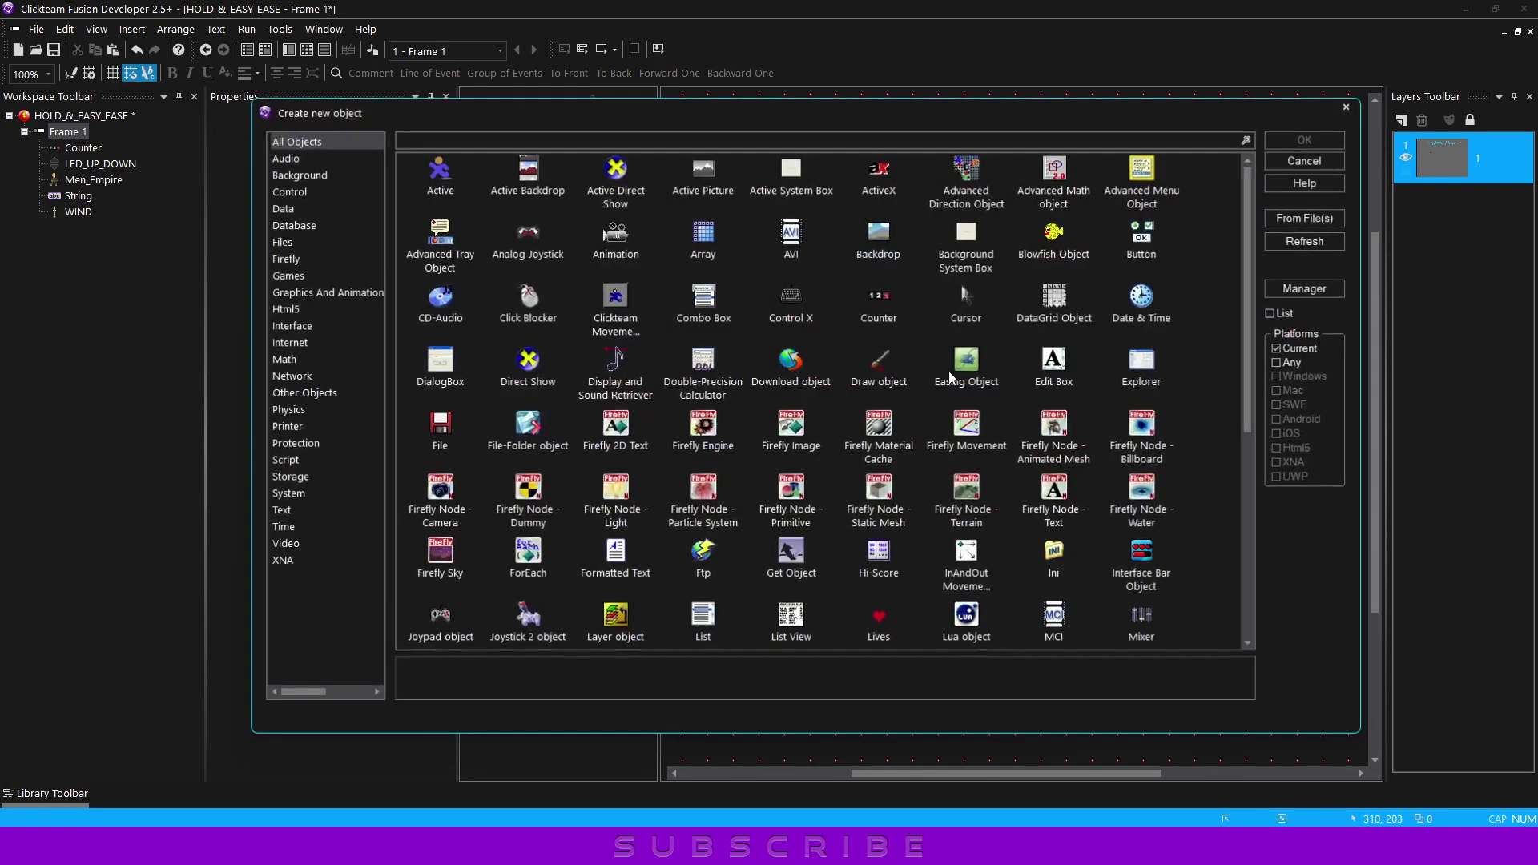
double_click(879, 301)
left_click(1050, 418)
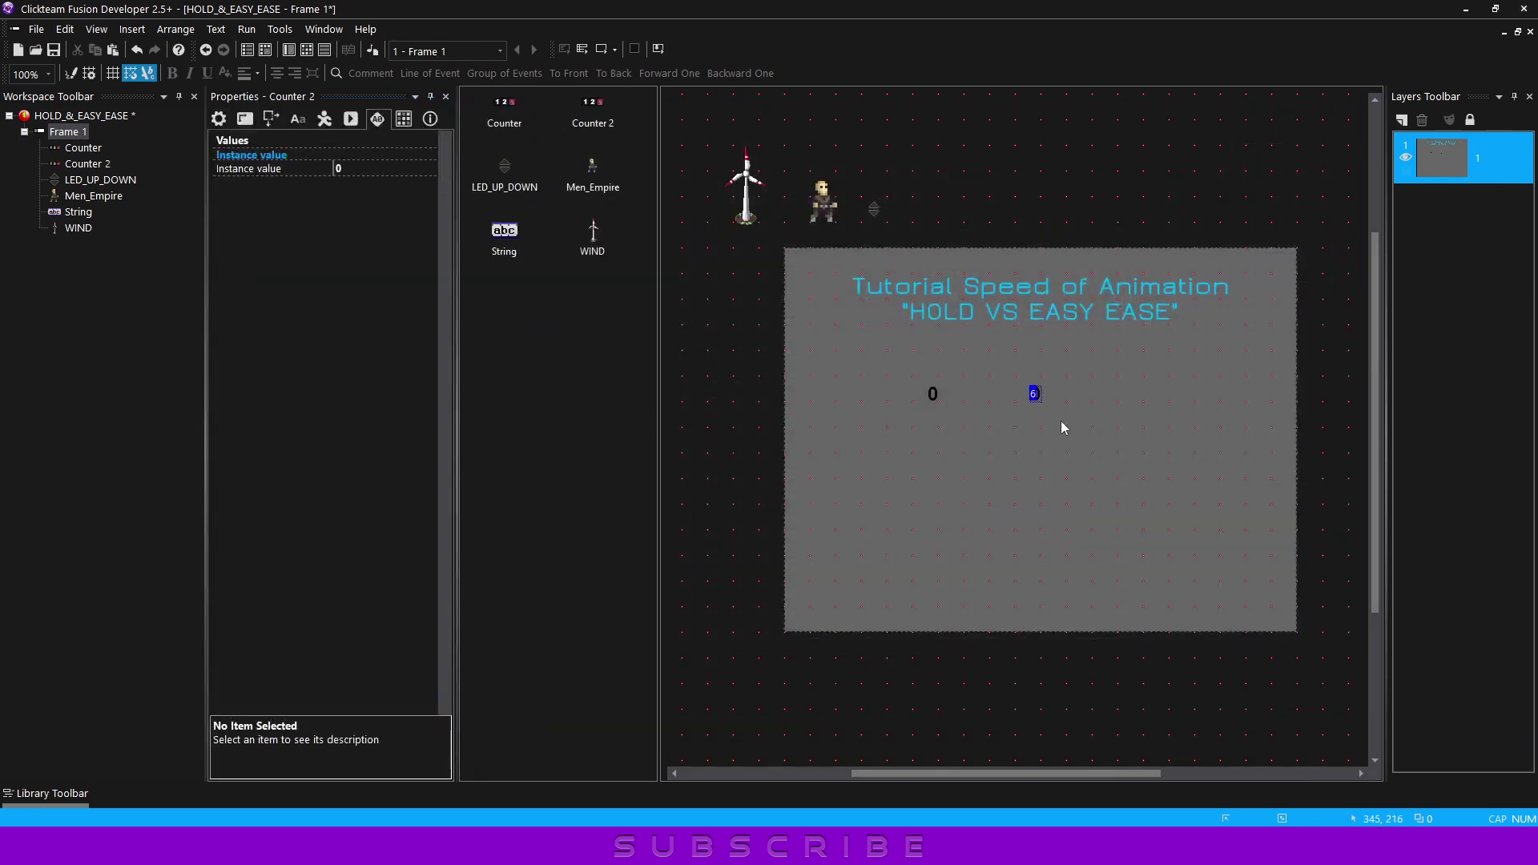
Rename the left counter to Counter H and the right one to Counter EE
left_click(933, 391)
key("F2")
key("End")
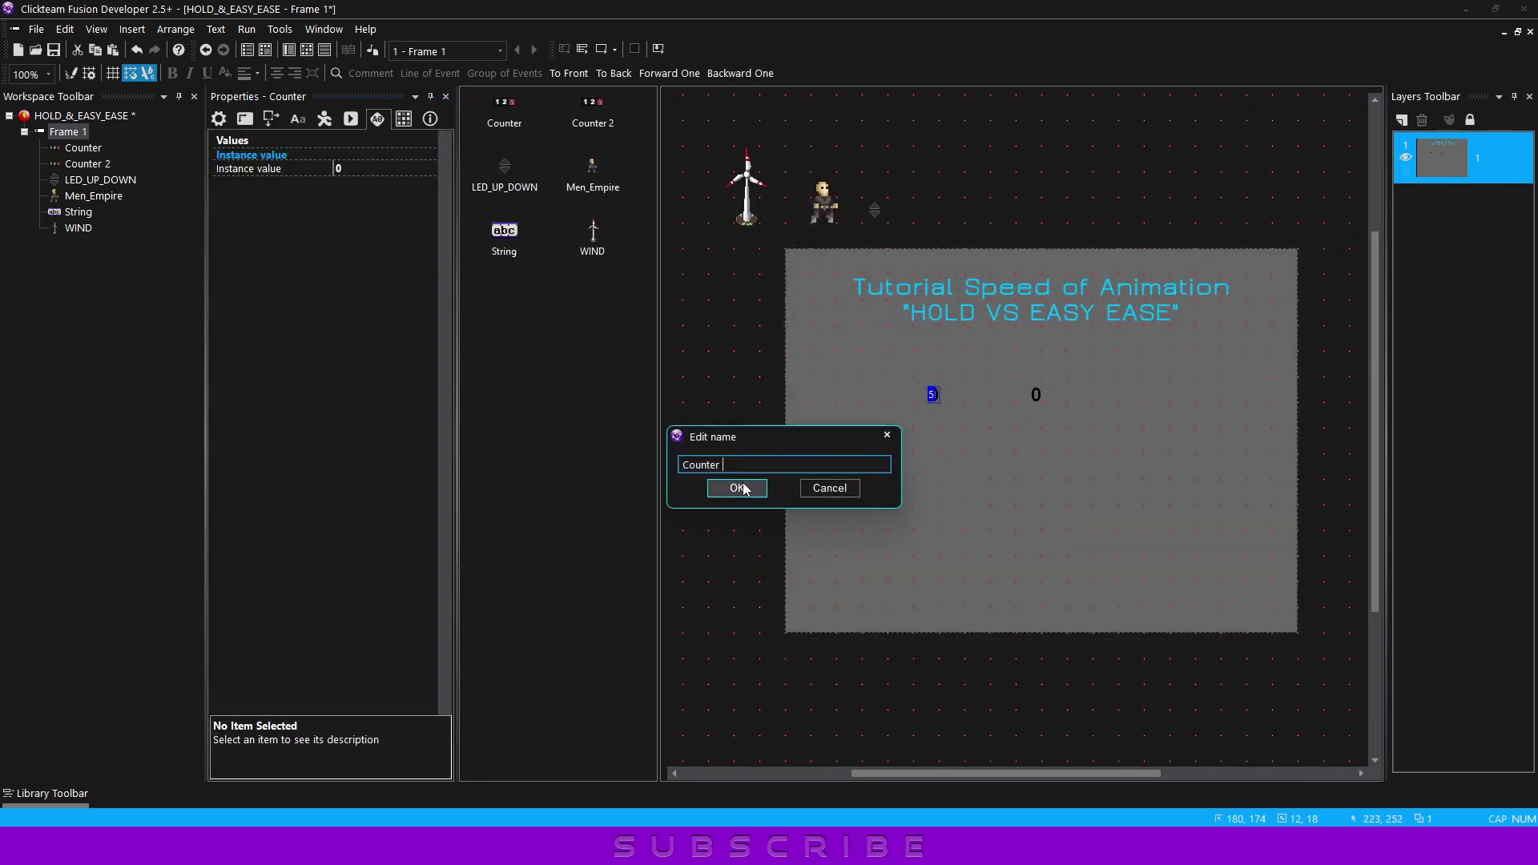
type("H")
left_click(737, 488)
left_click(1035, 394)
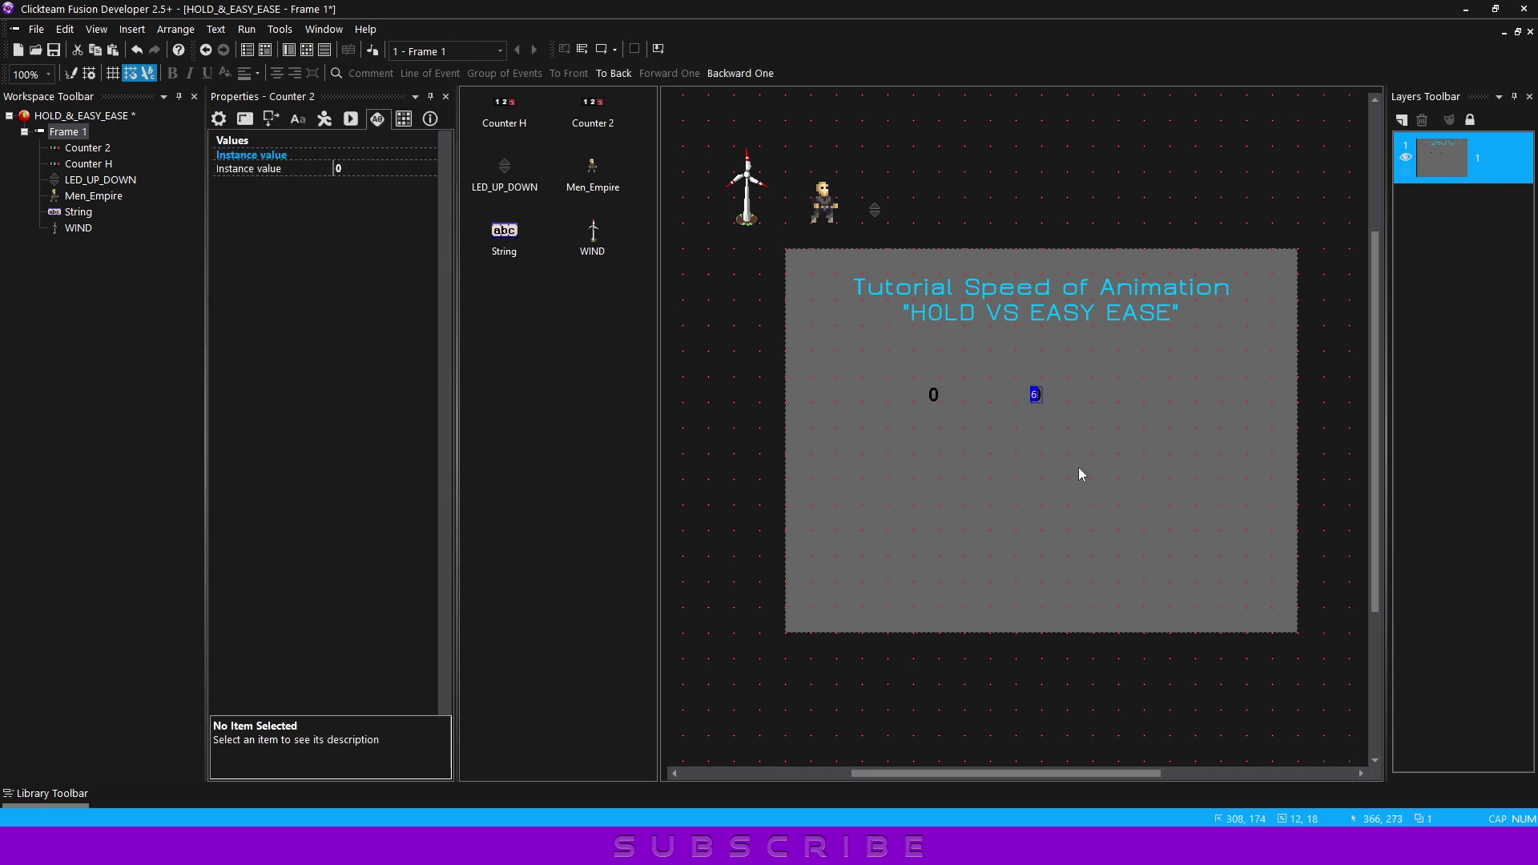
key("F2")
left_click(763, 464)
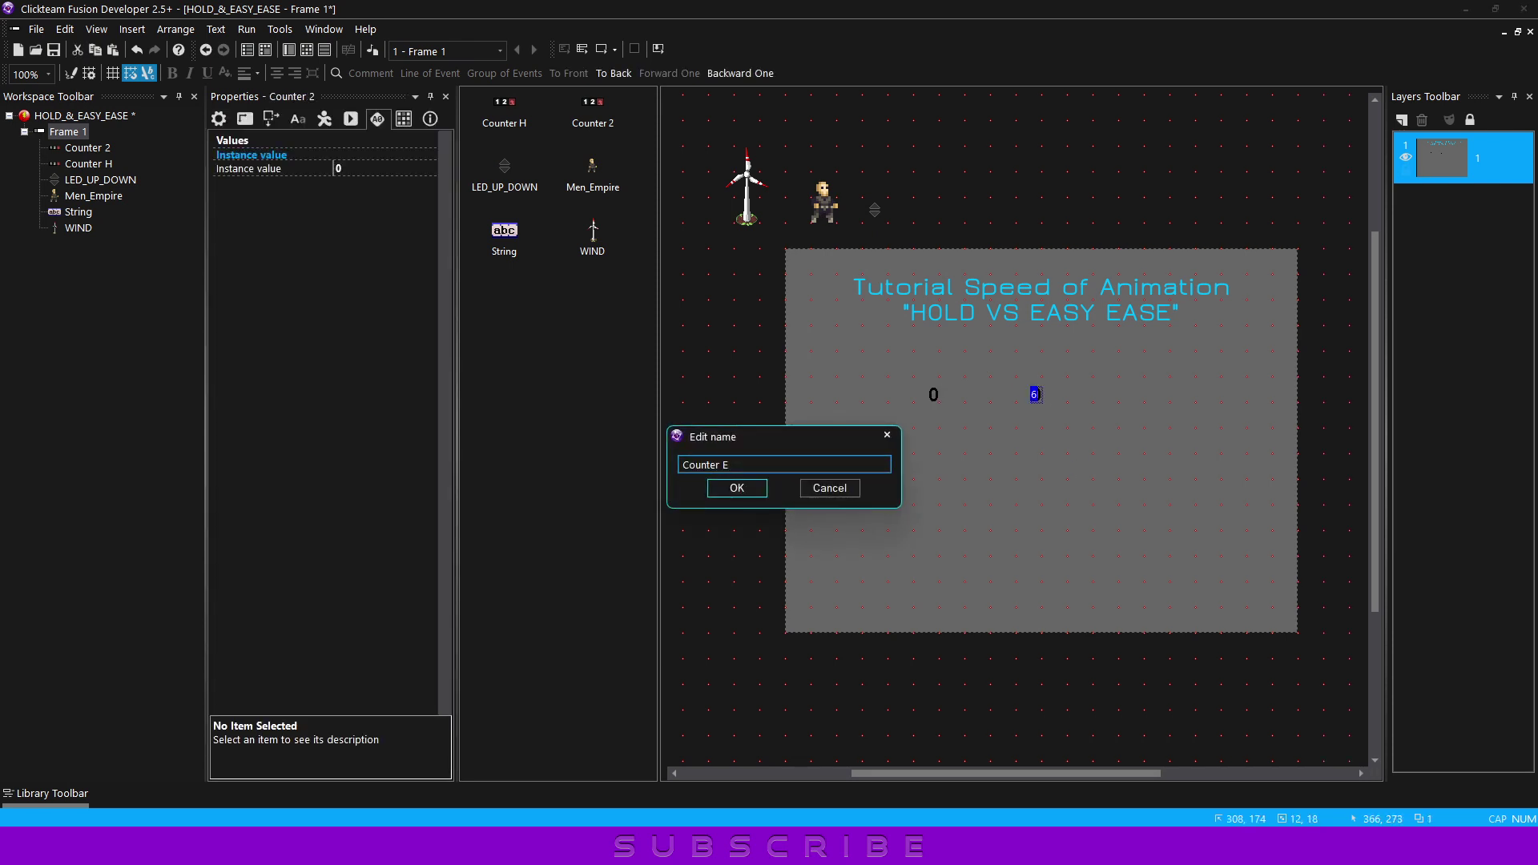
type("E")
left_click(737, 488)
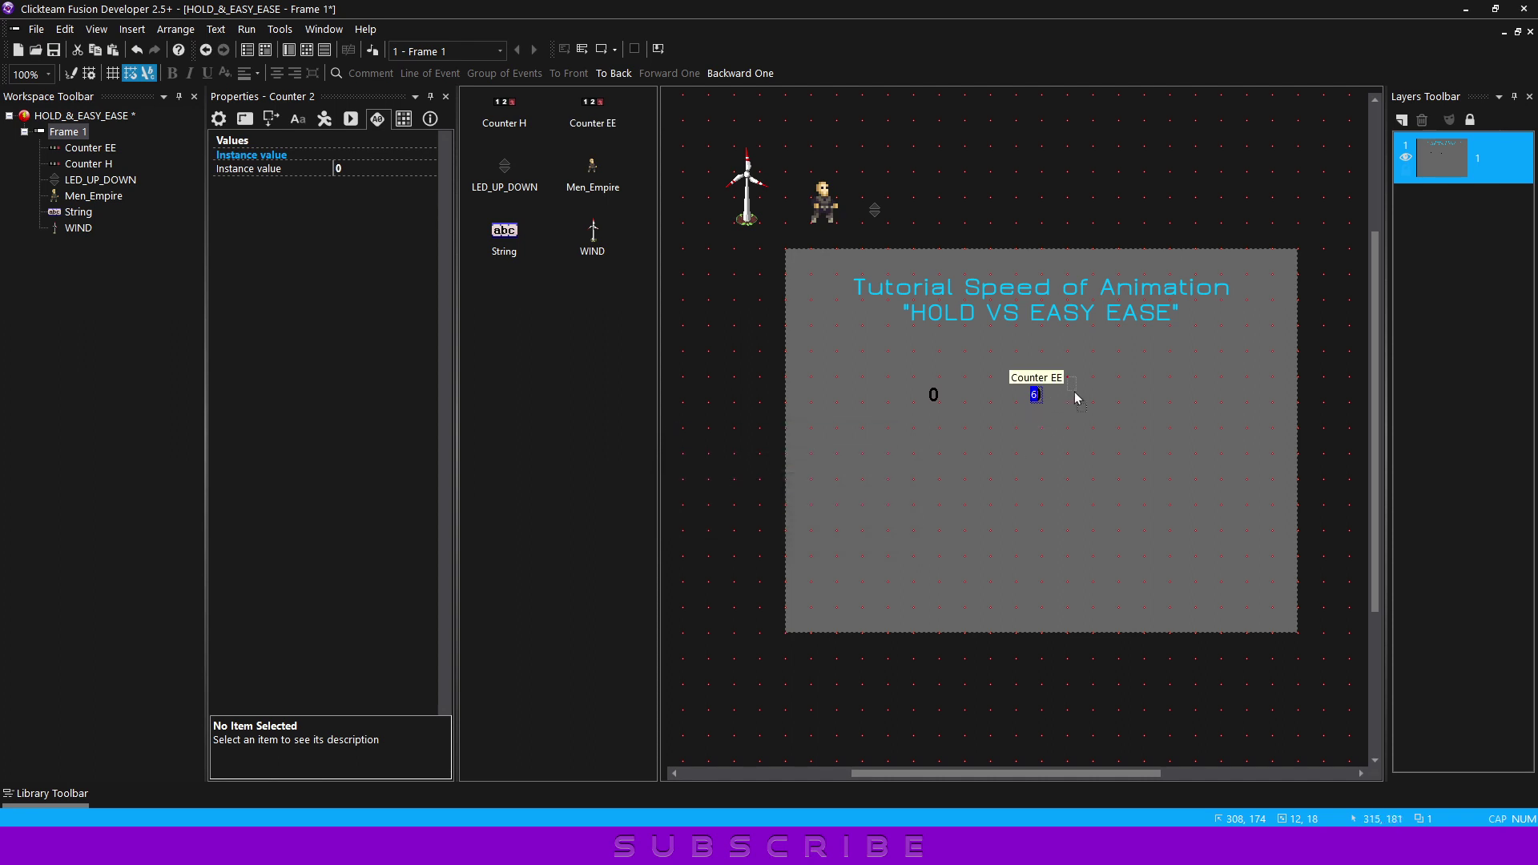
Line Counter H and Counter EE up side by side and clear the selection
left_click(923, 421)
left_click(935, 395)
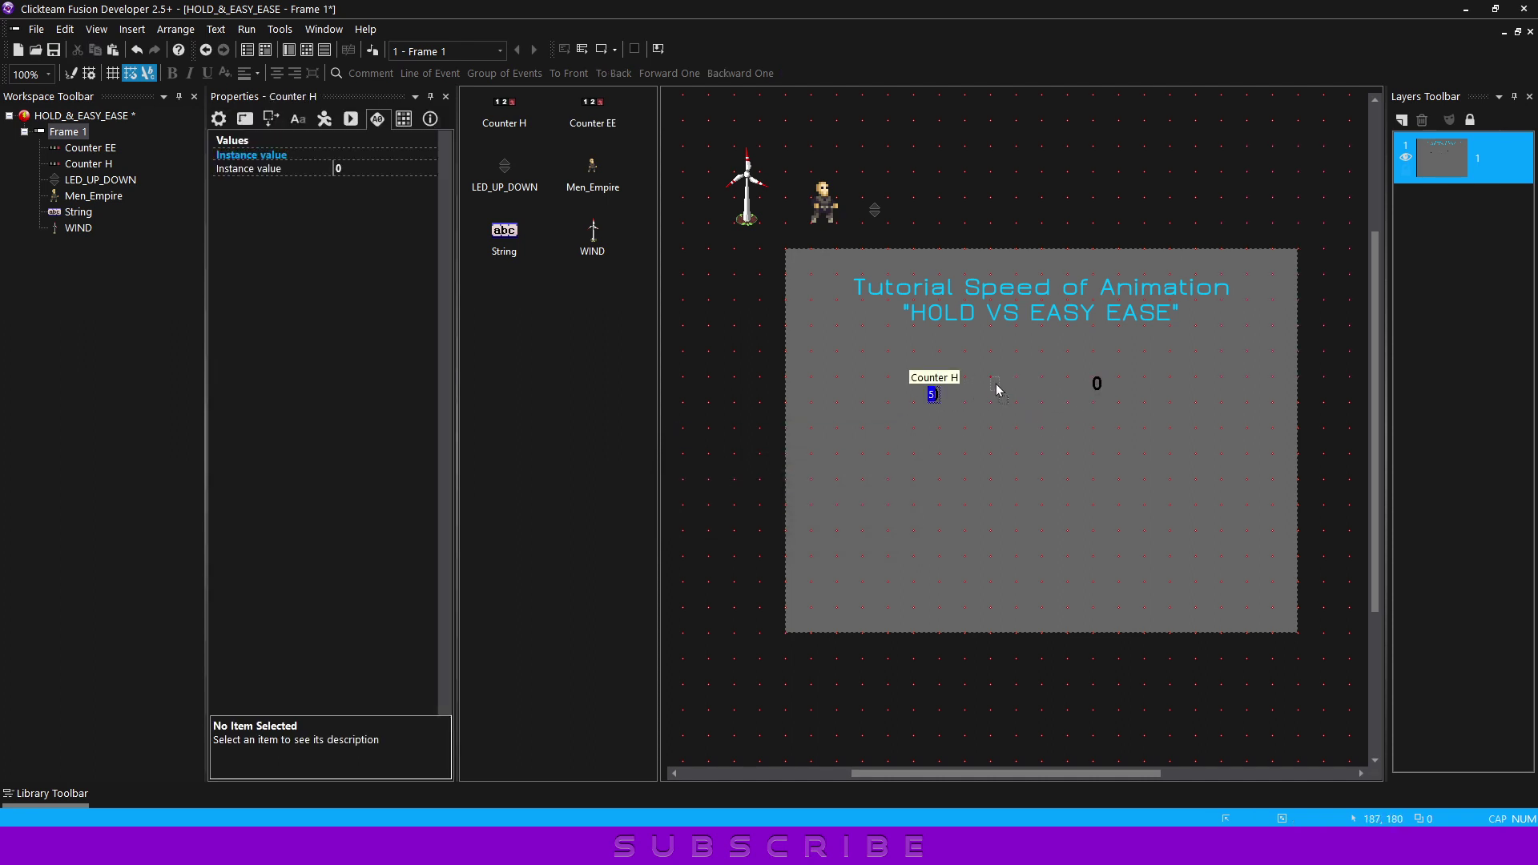
left_click_drag(929, 392, 976, 379)
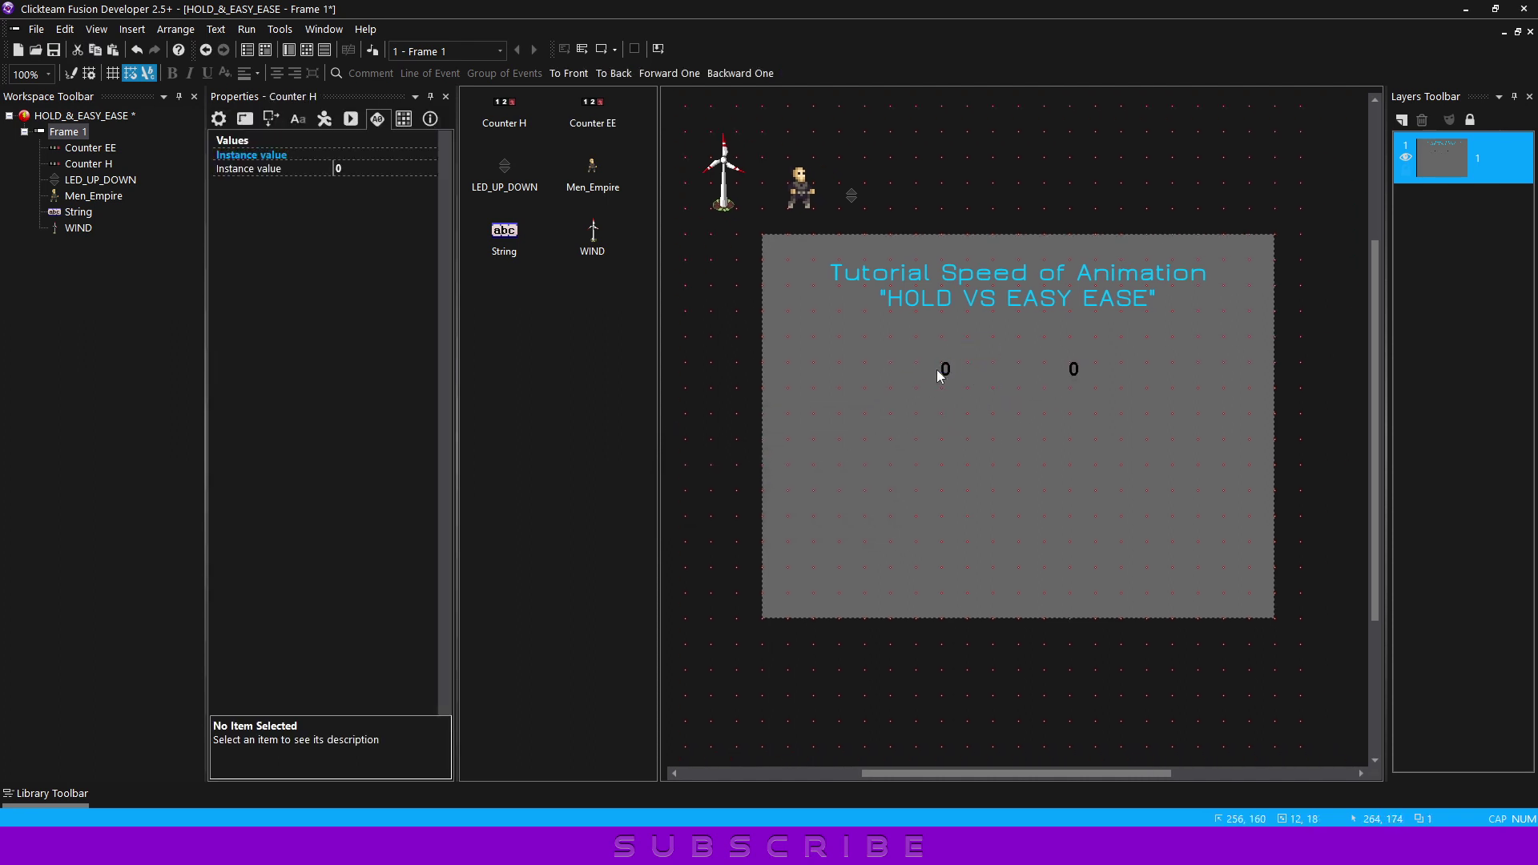
left_click(1065, 372)
left_click(1047, 399)
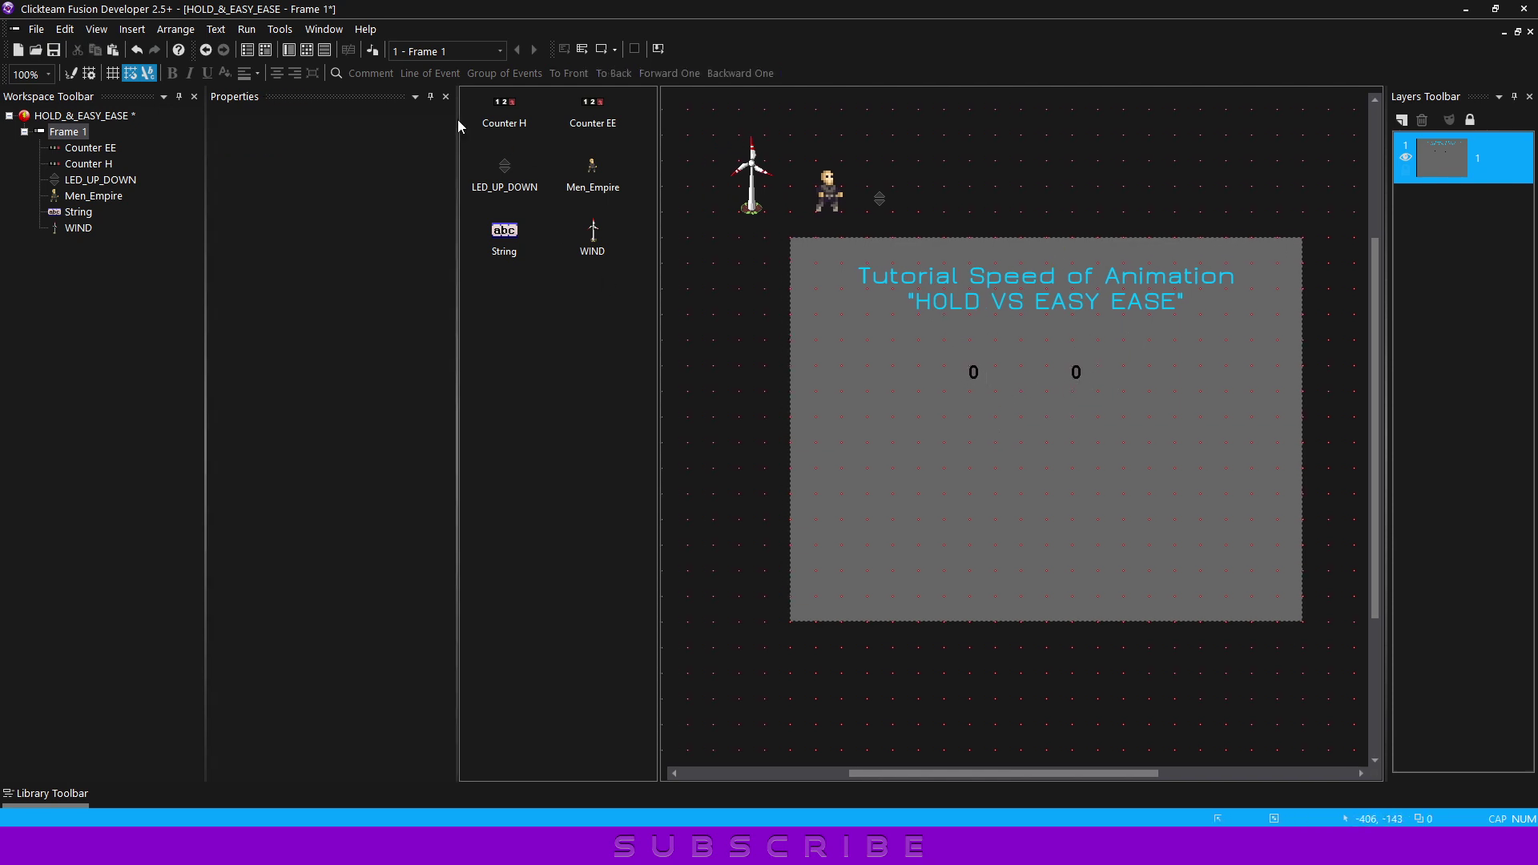
Give event 1 an 'Every 2 seconds' timer condition and move the Counter H column beside Counter EE
left_click(307, 48)
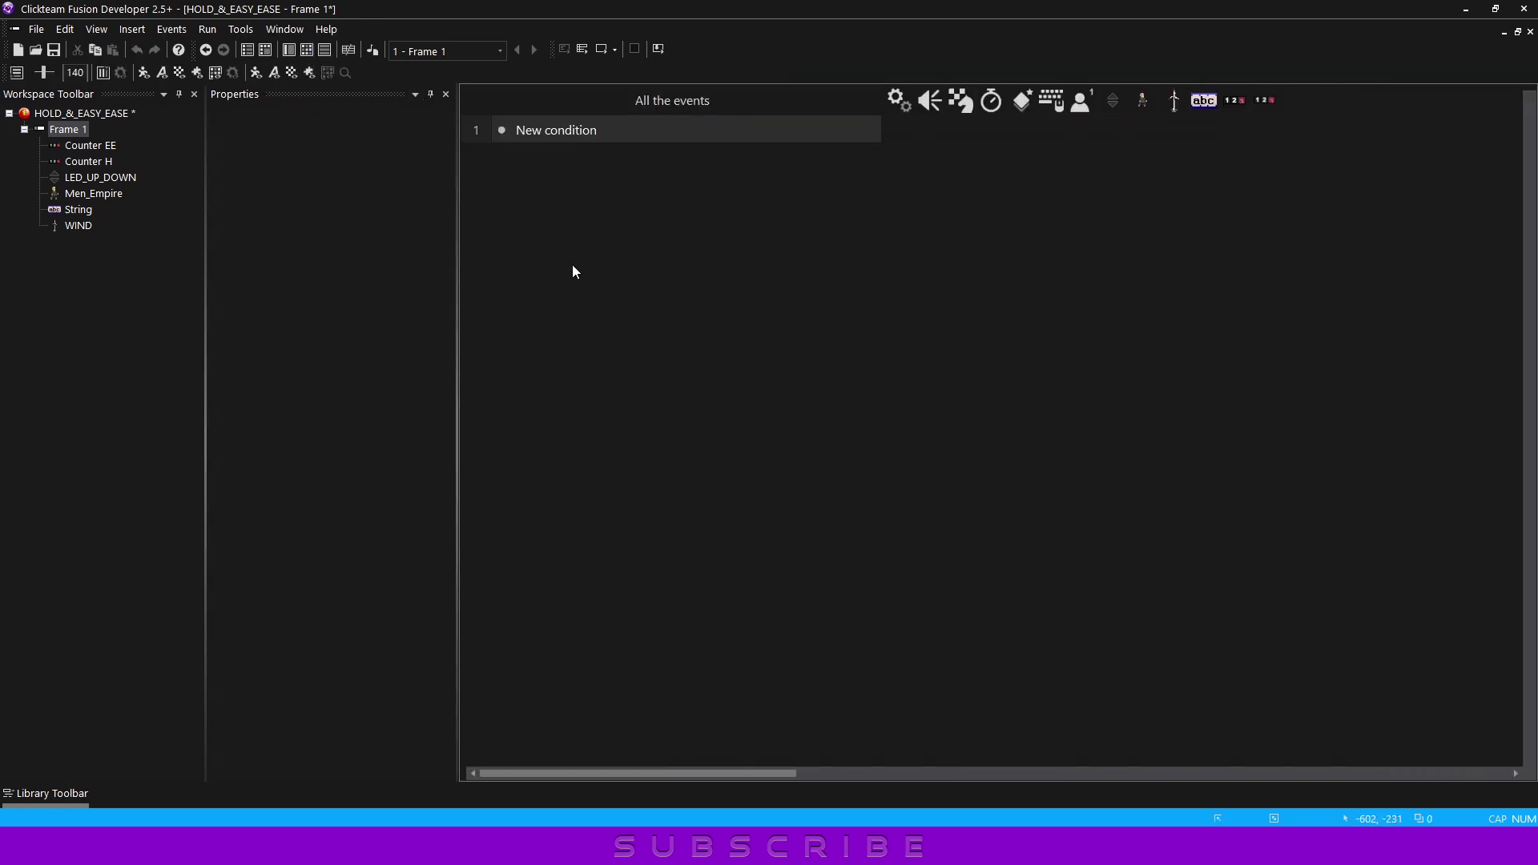
left_click(571, 130)
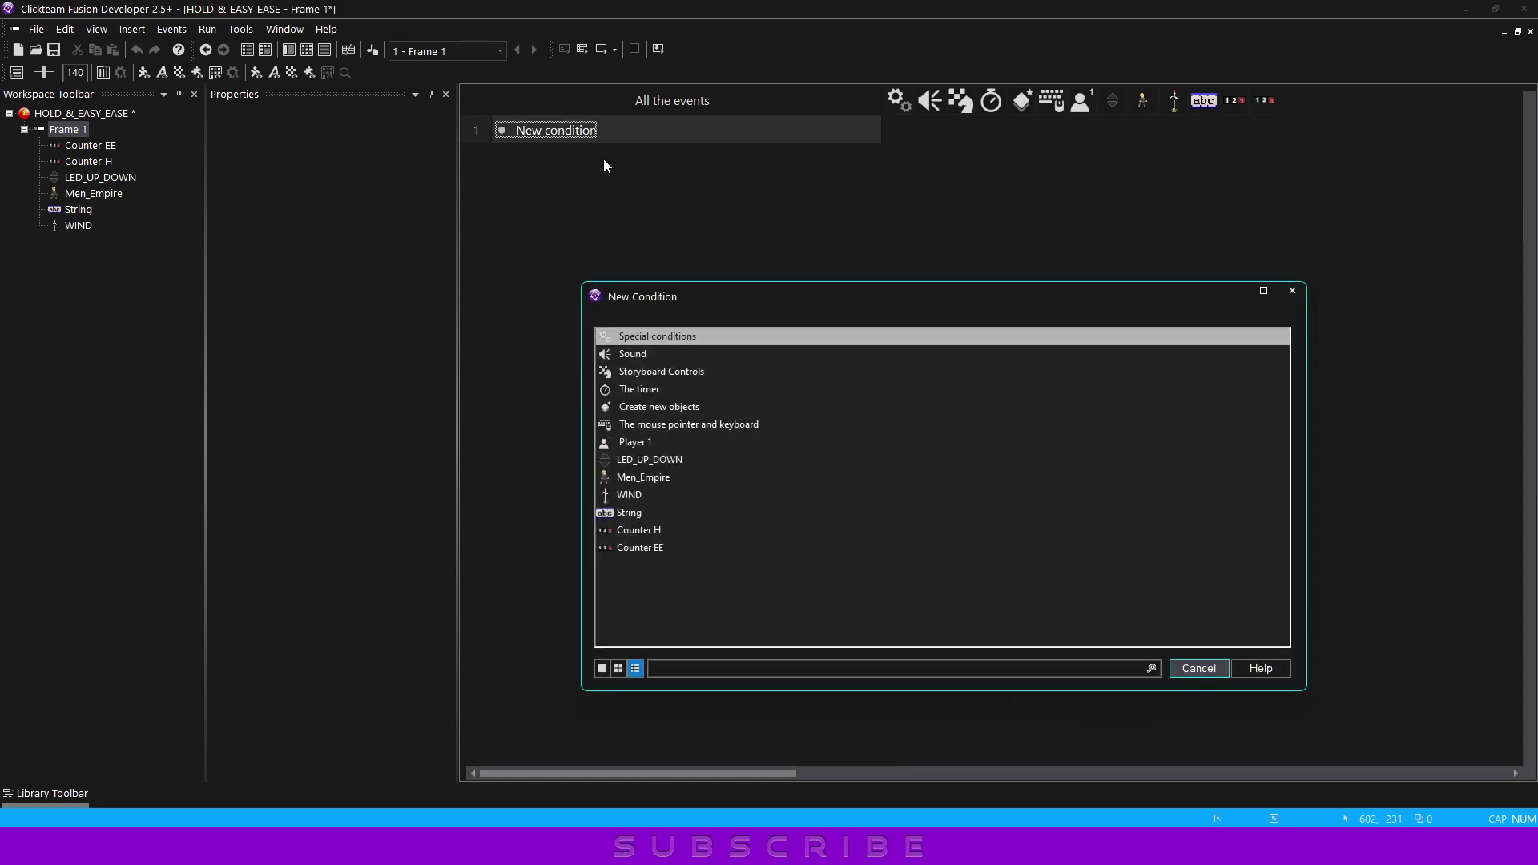
left_click(645, 389)
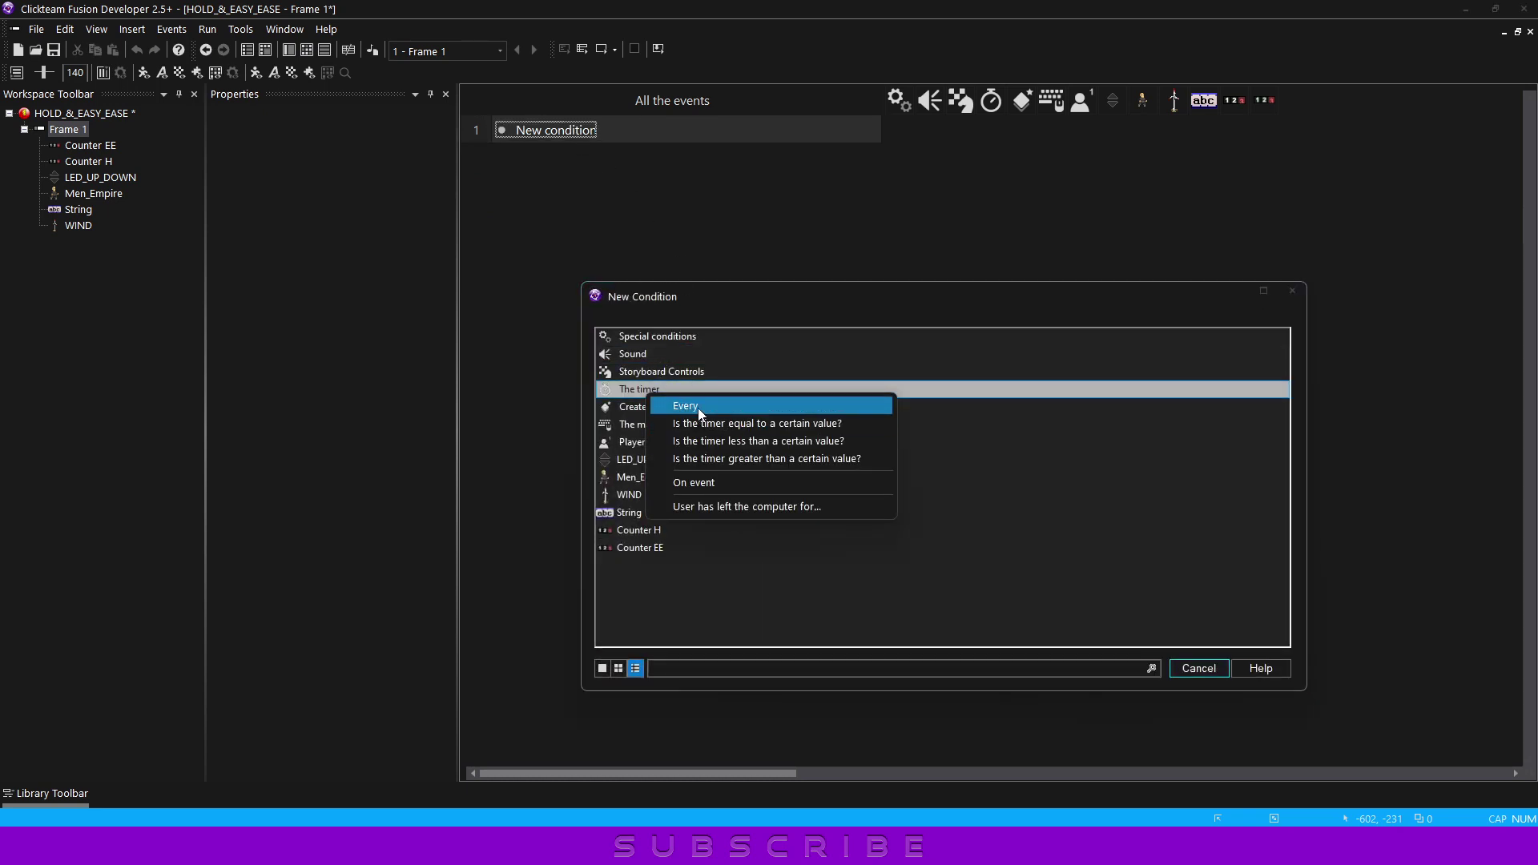
left_click(699, 414)
left_click_drag(758, 410, 762, 413)
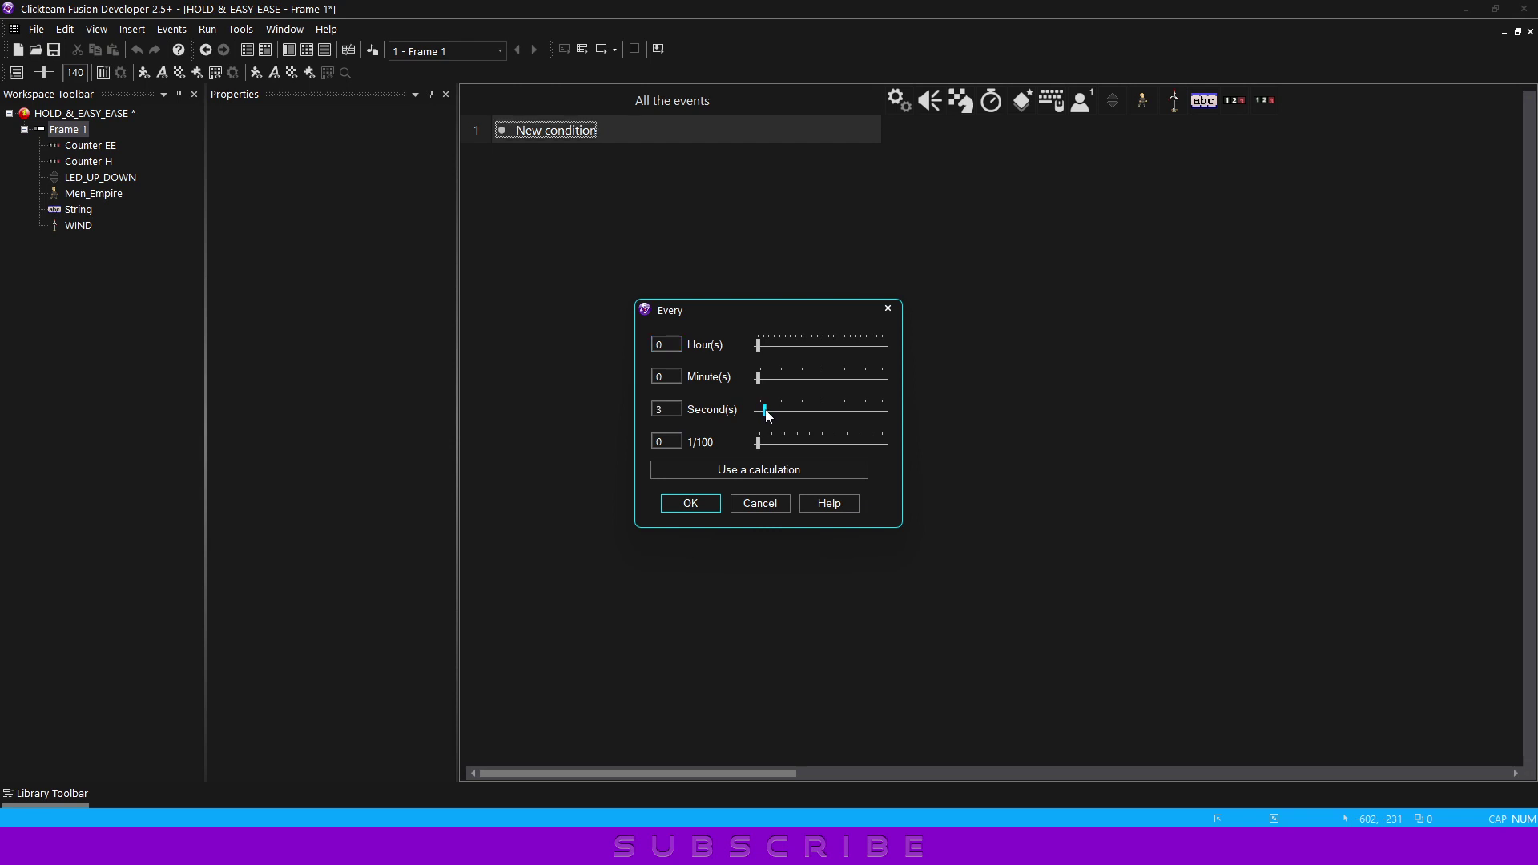
left_click(690, 503)
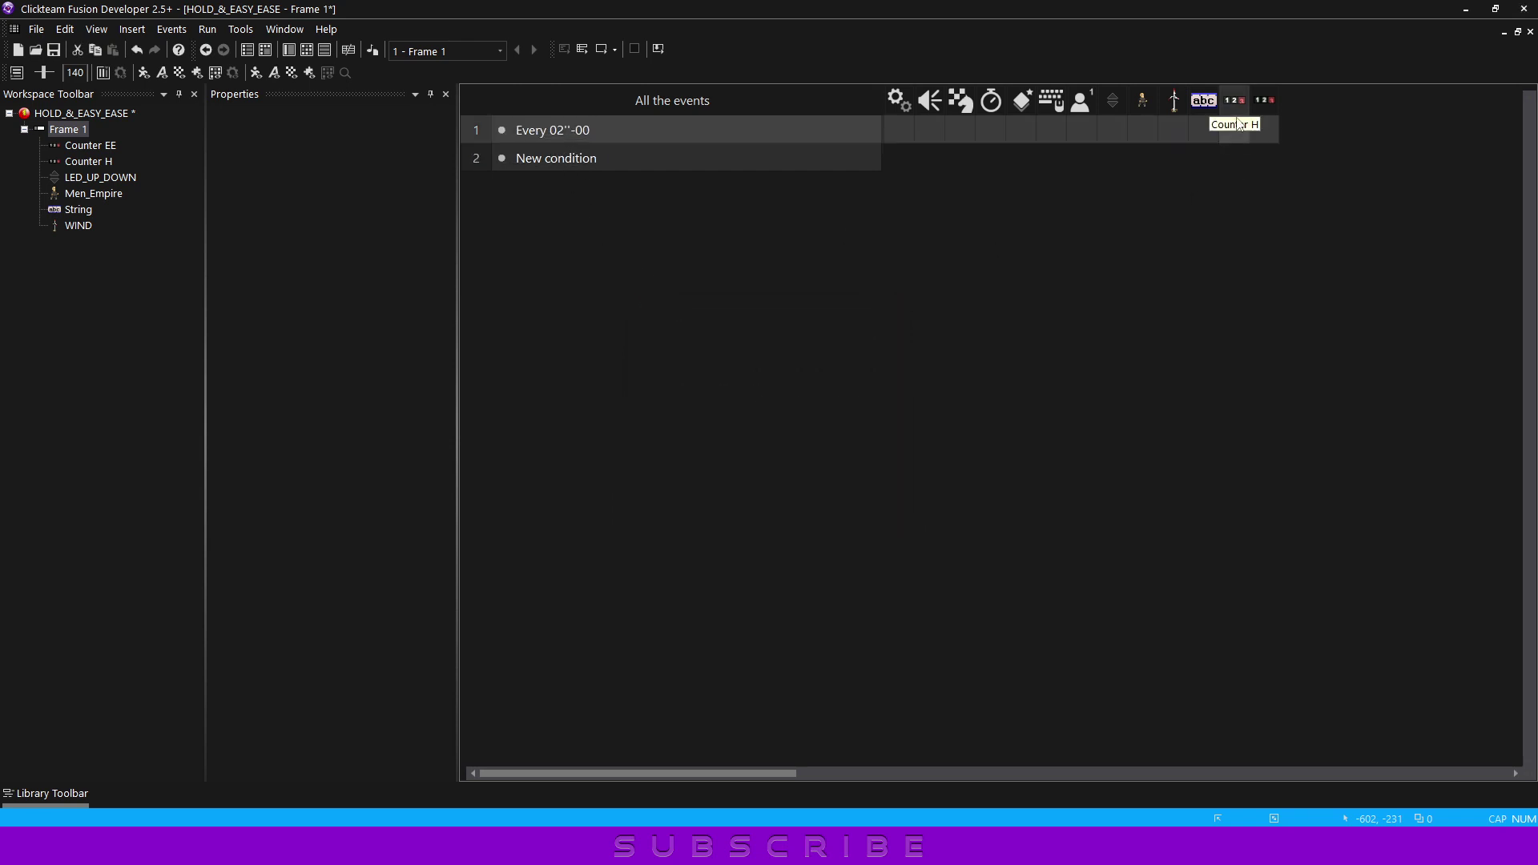
left_click_drag(1203, 101, 1155, 105)
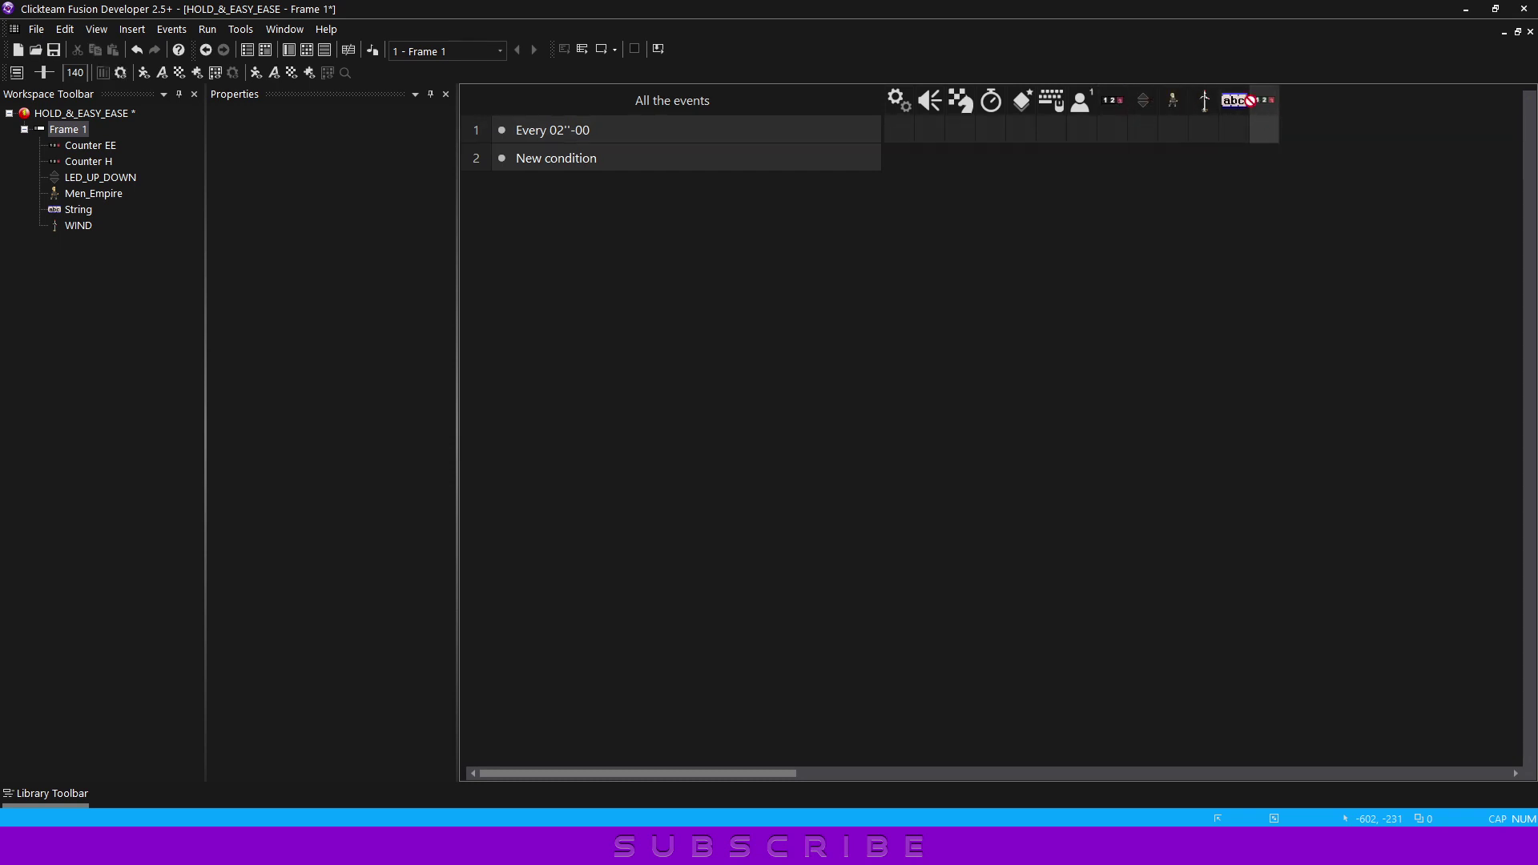
left_click_drag(1155, 106, 1143, 104)
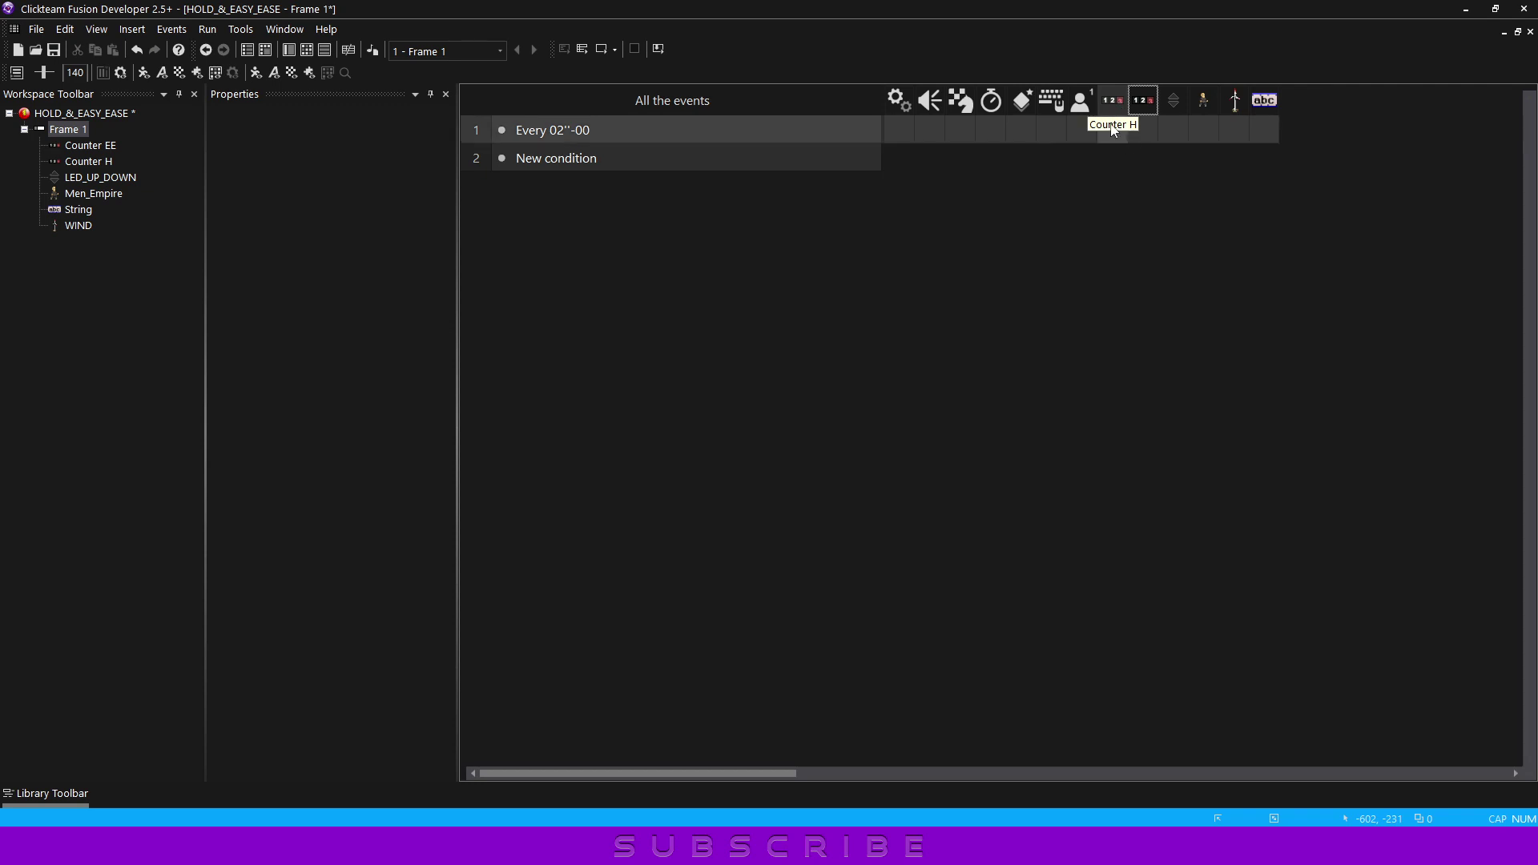
Add event 1's action setting Counter H to RRandom(0, 100)
right_click(1112, 130)
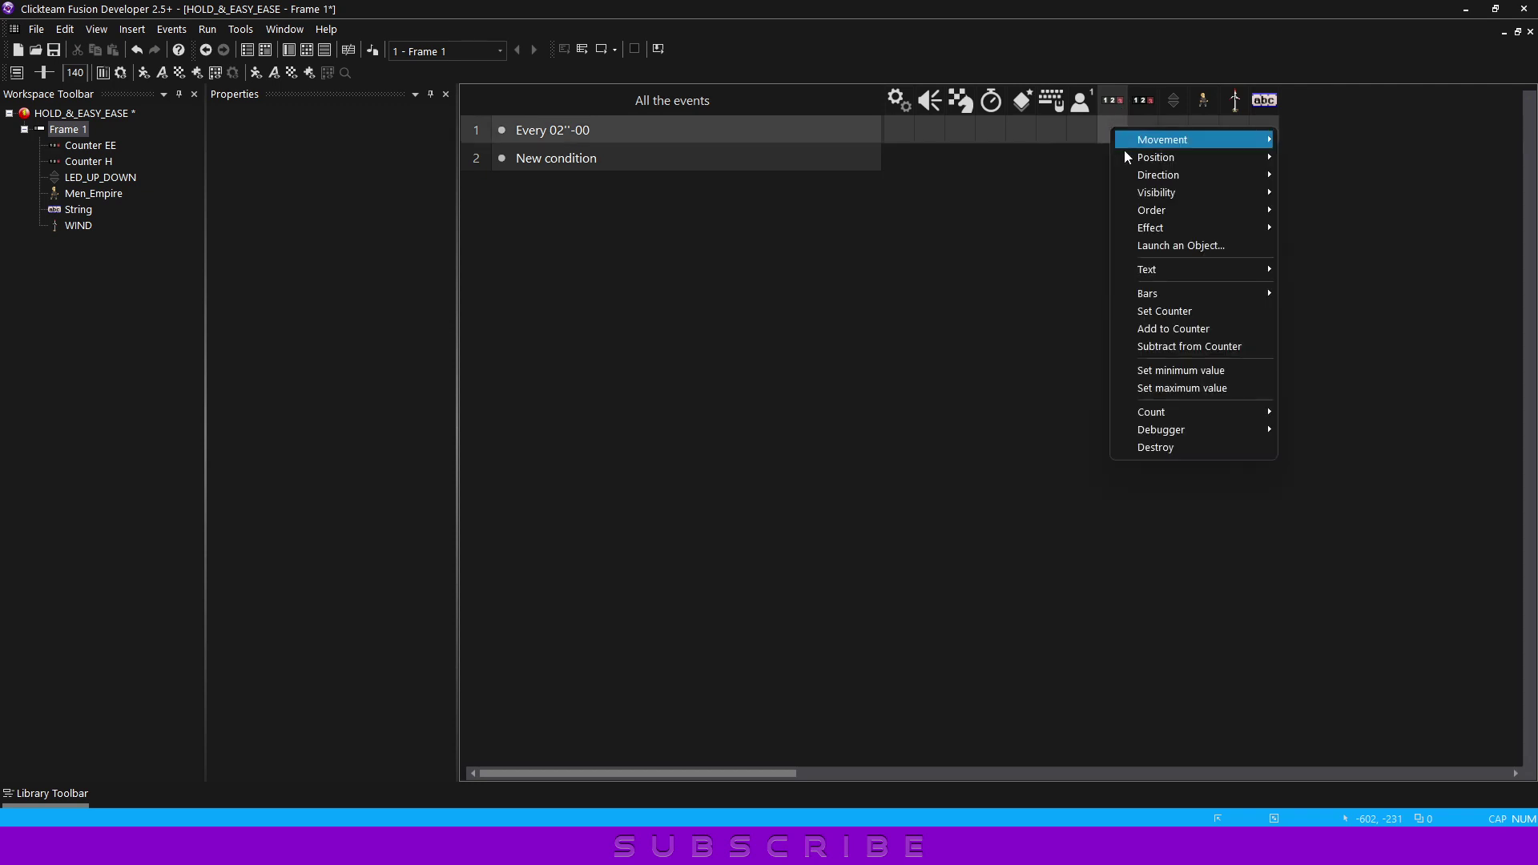
left_click(1132, 312)
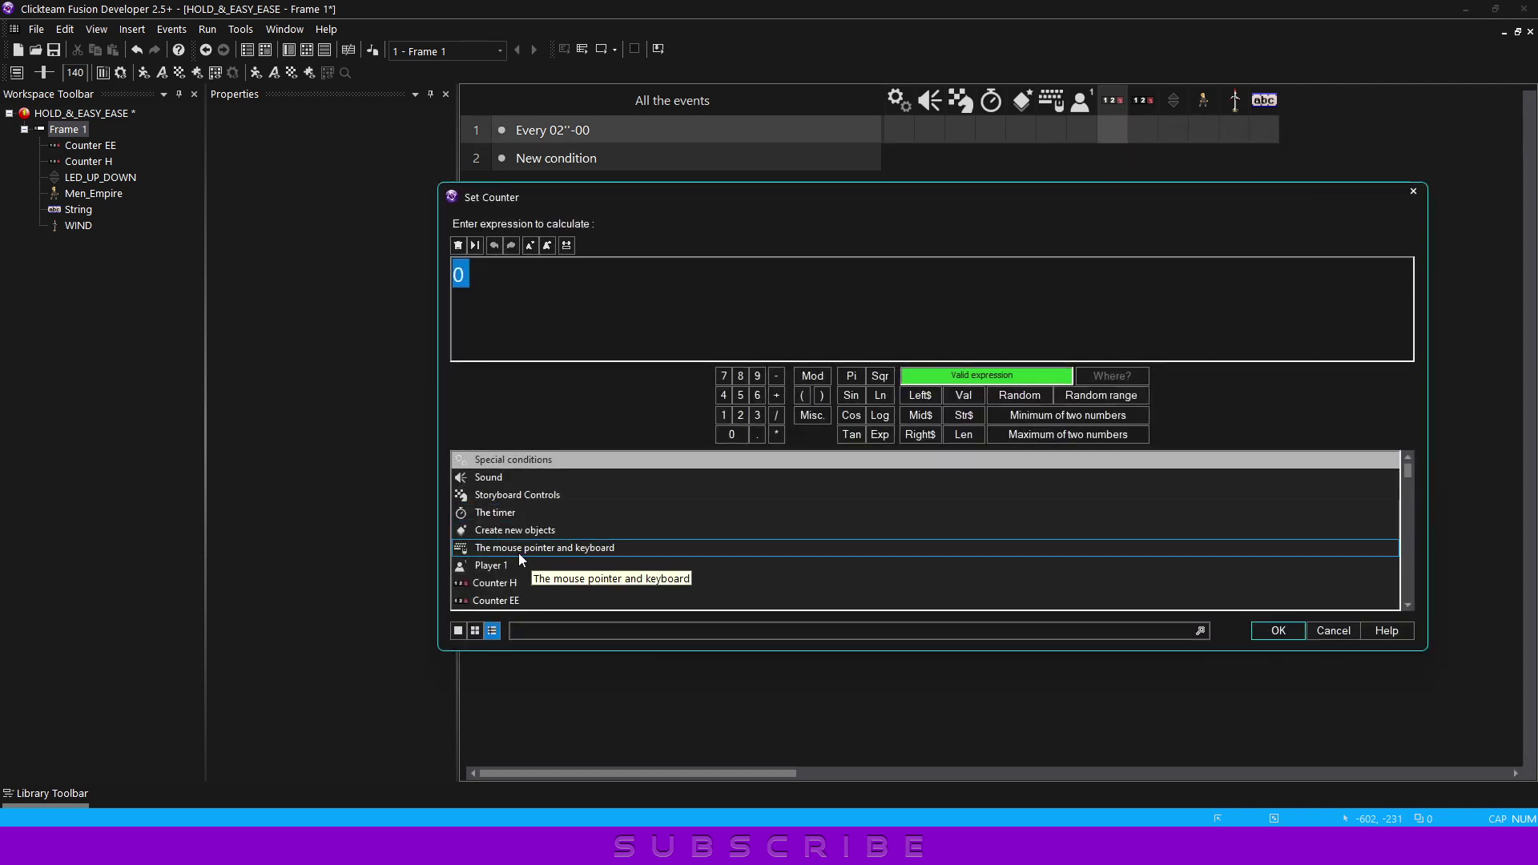
left_click(1105, 398)
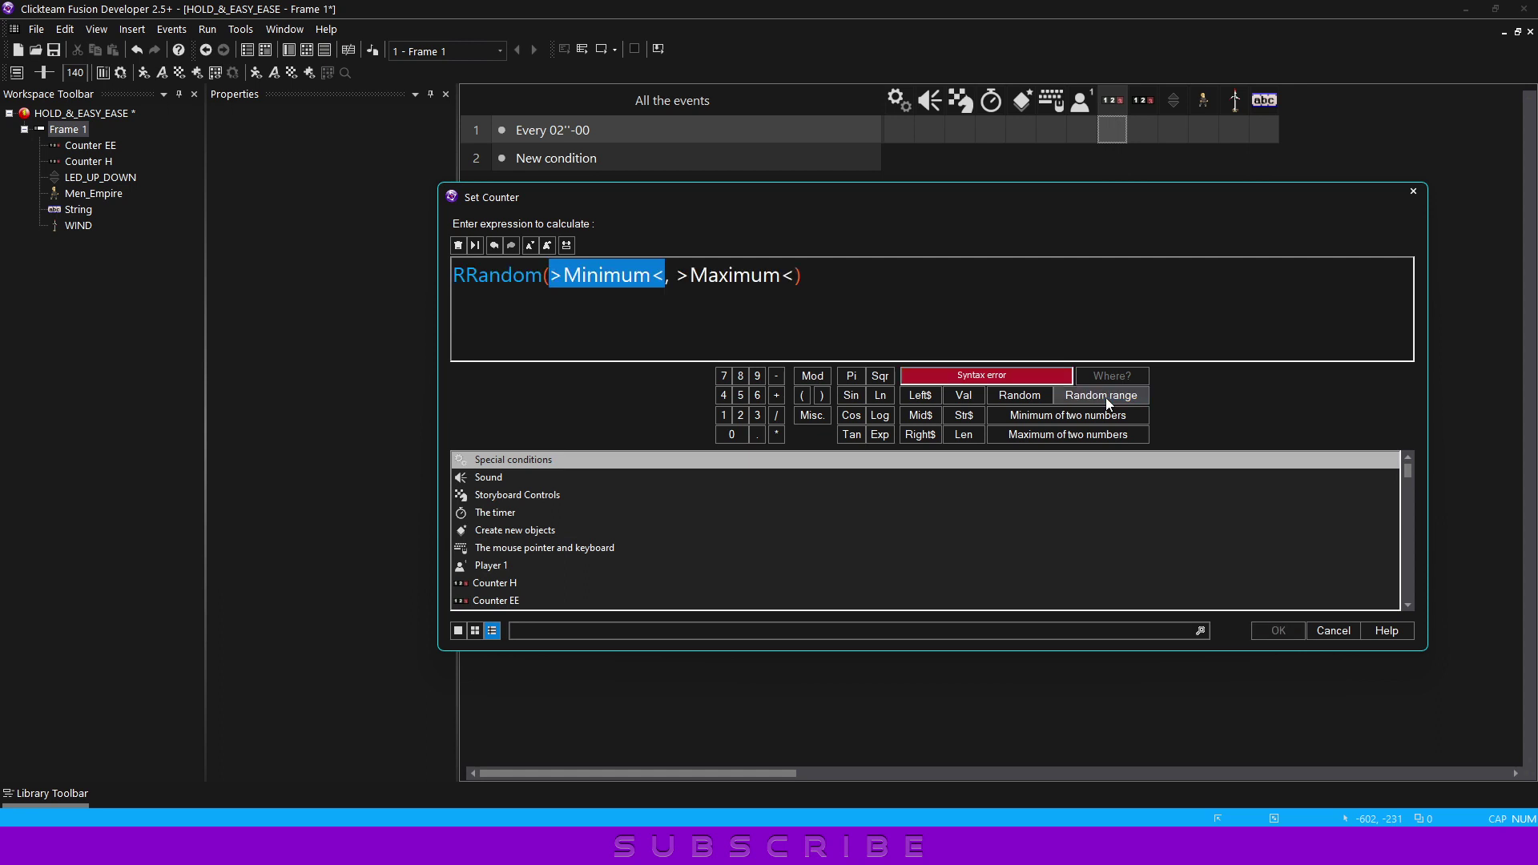
left_click(721, 435)
left_click_drag(571, 274, 690, 282)
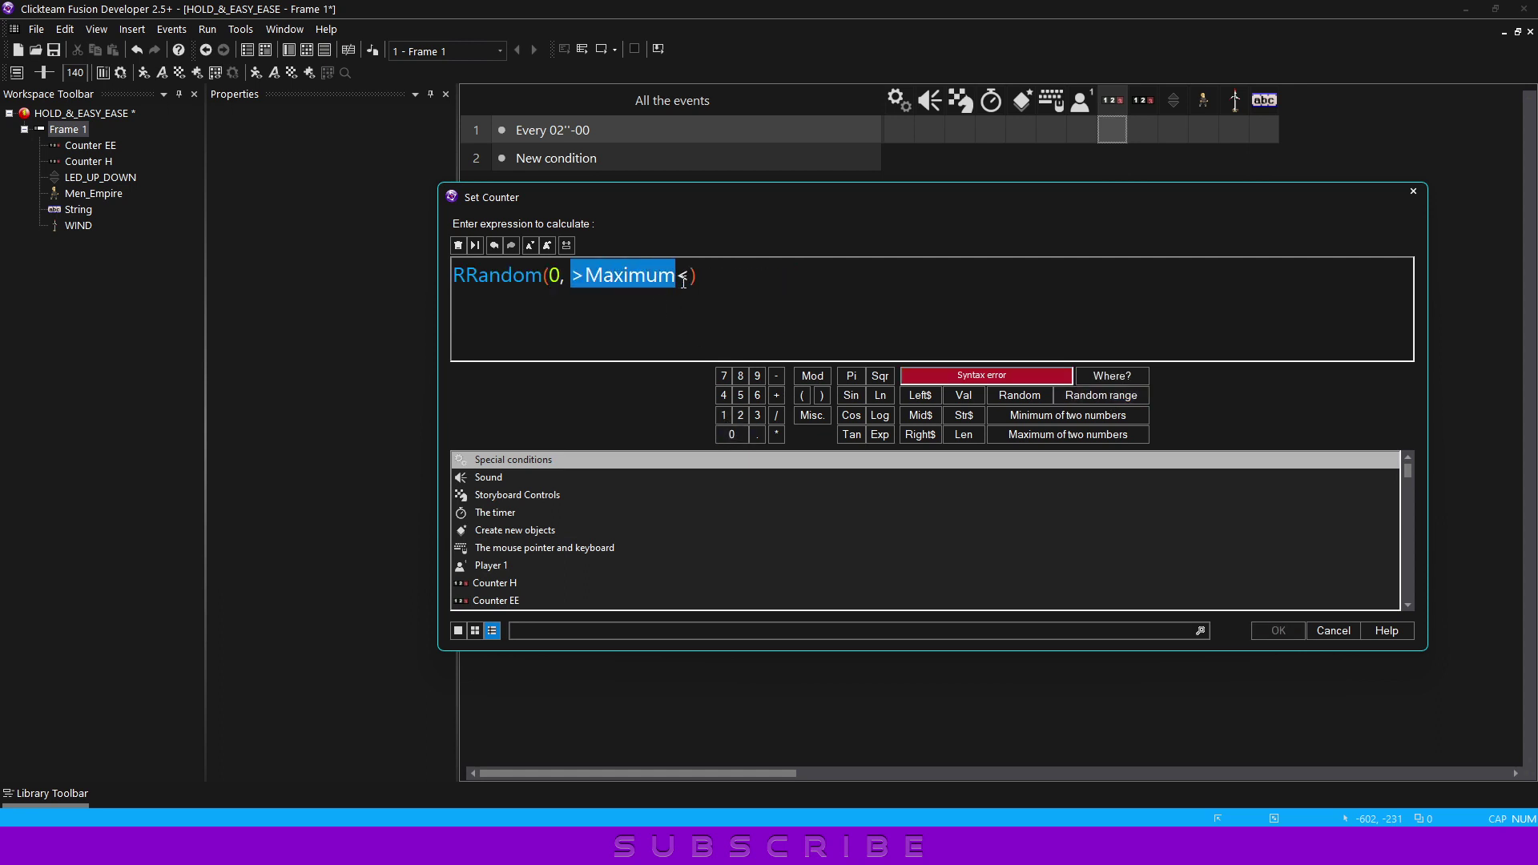
left_click(723, 416)
left_click(730, 435)
left_click(729, 435)
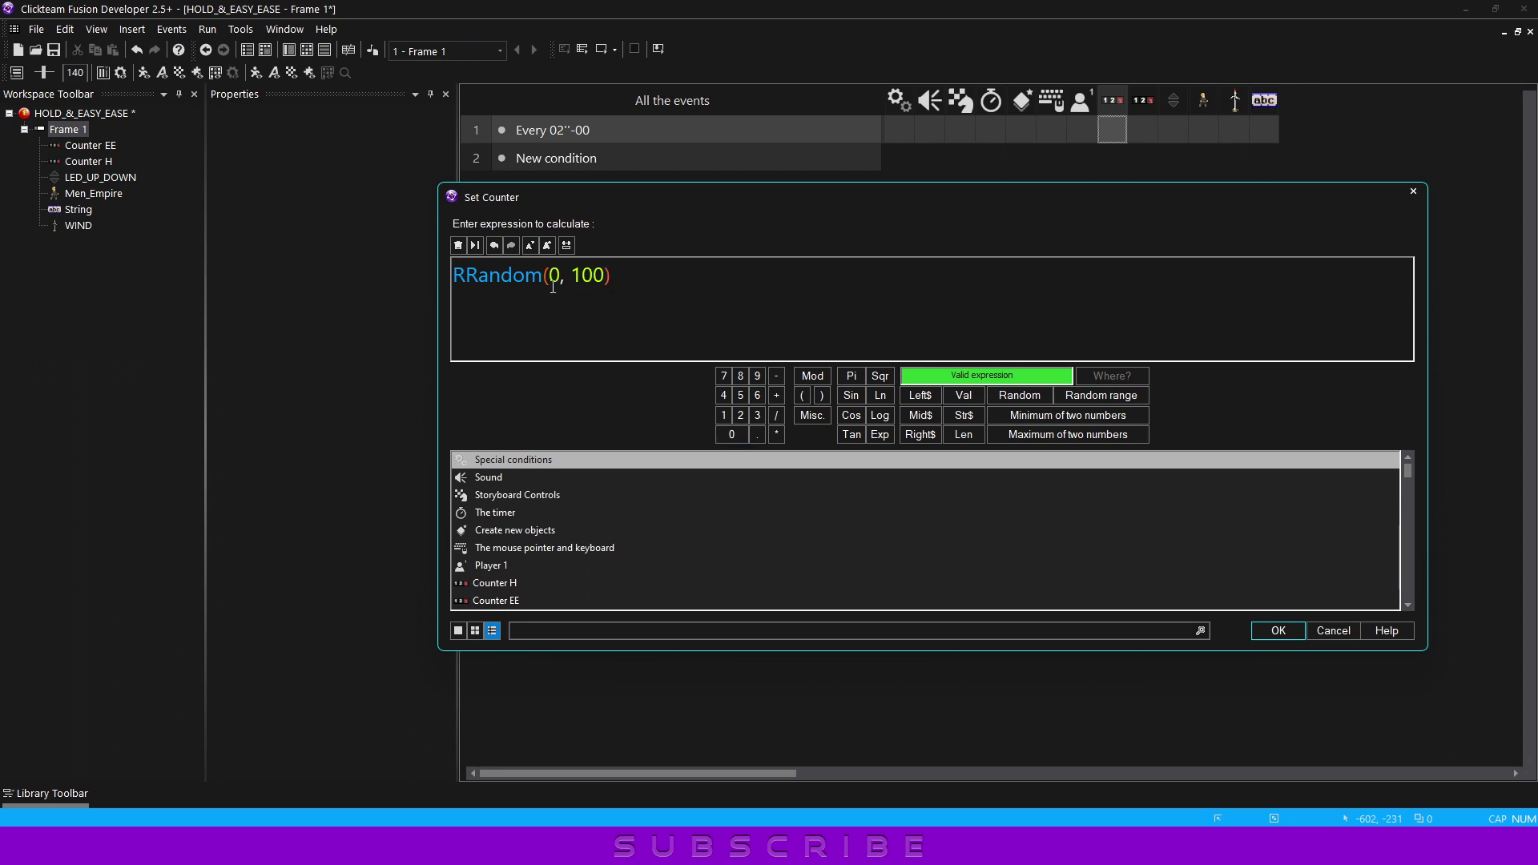
key("Return")
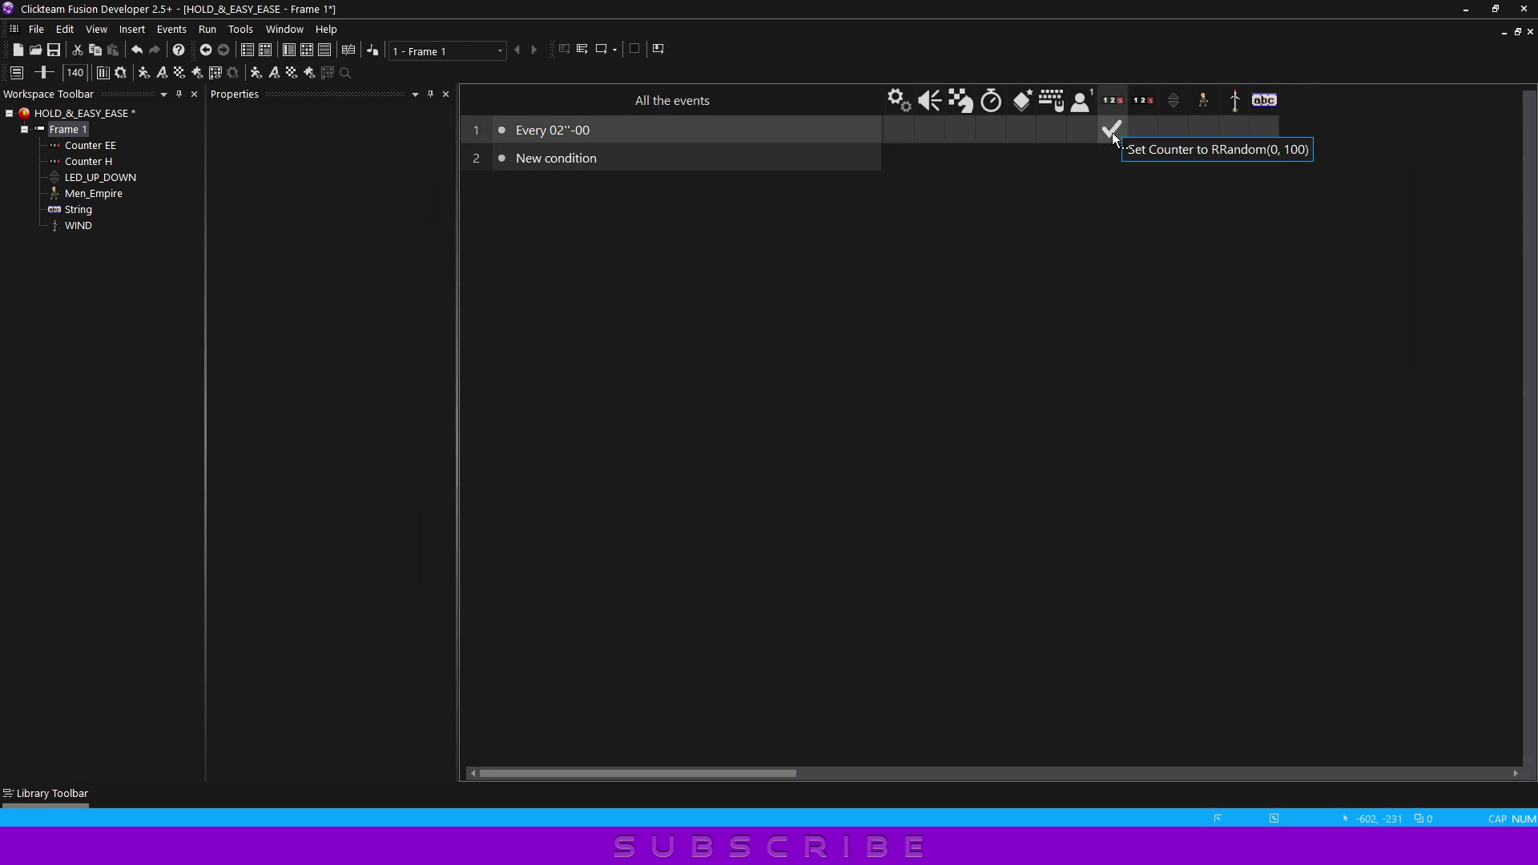
key("F7")
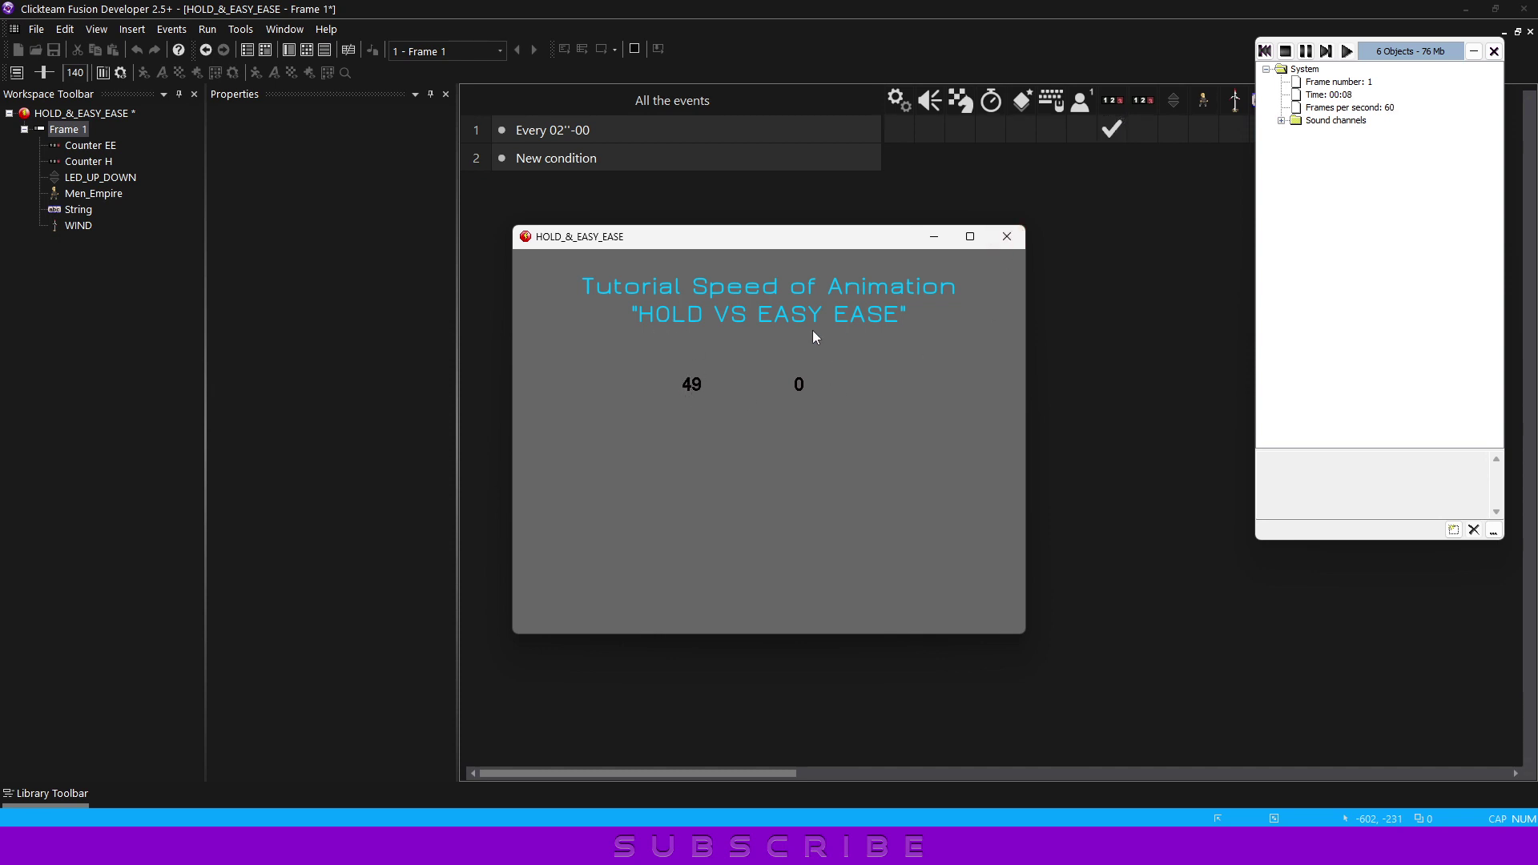
Close the preview and create event 2 with condition Counter EE < value("Counter H")
left_click(1006, 237)
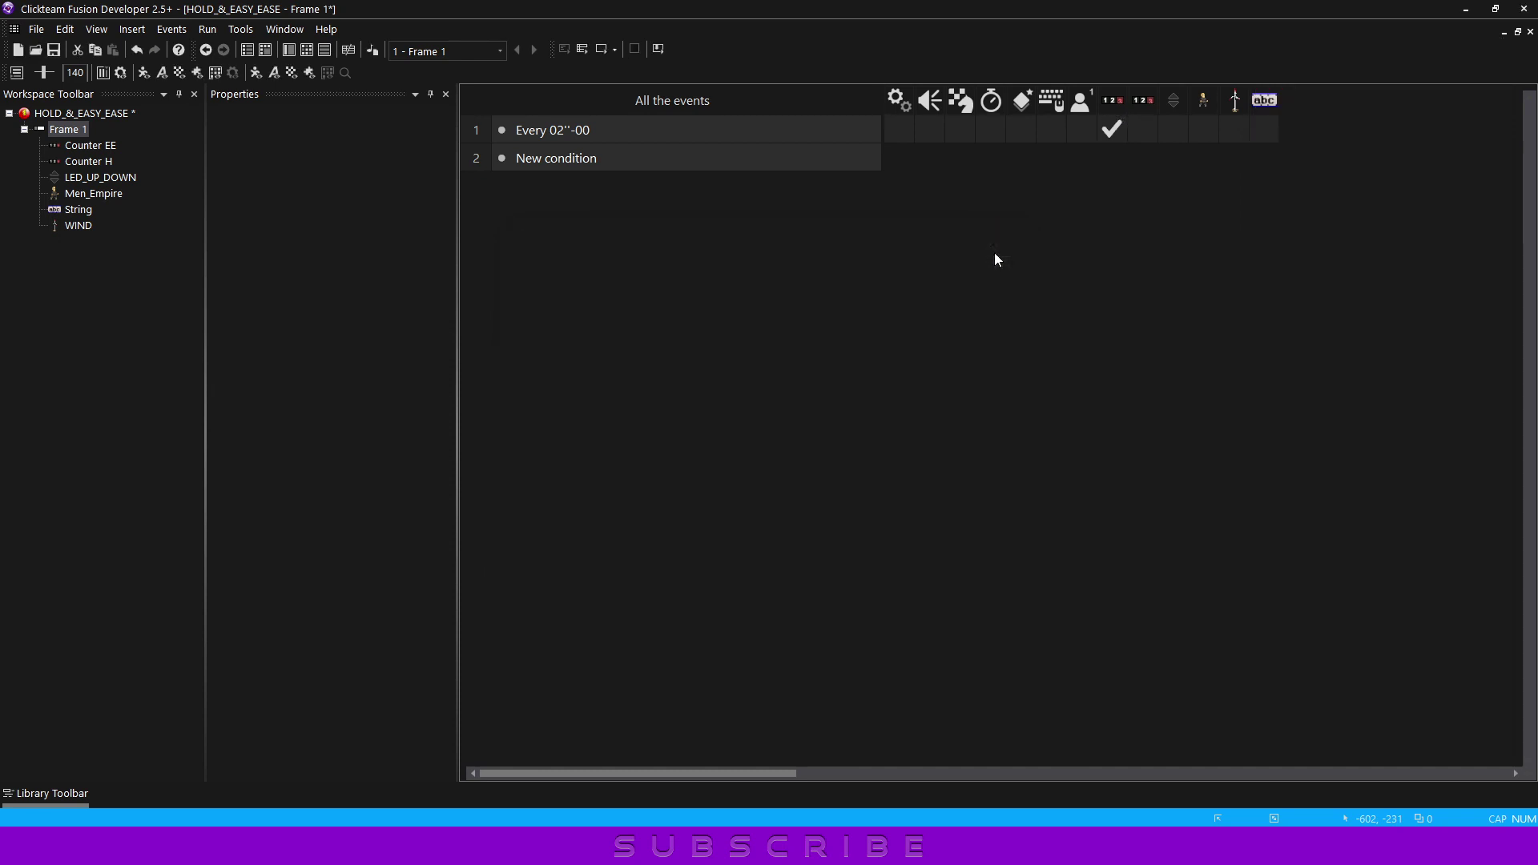
left_click(593, 158)
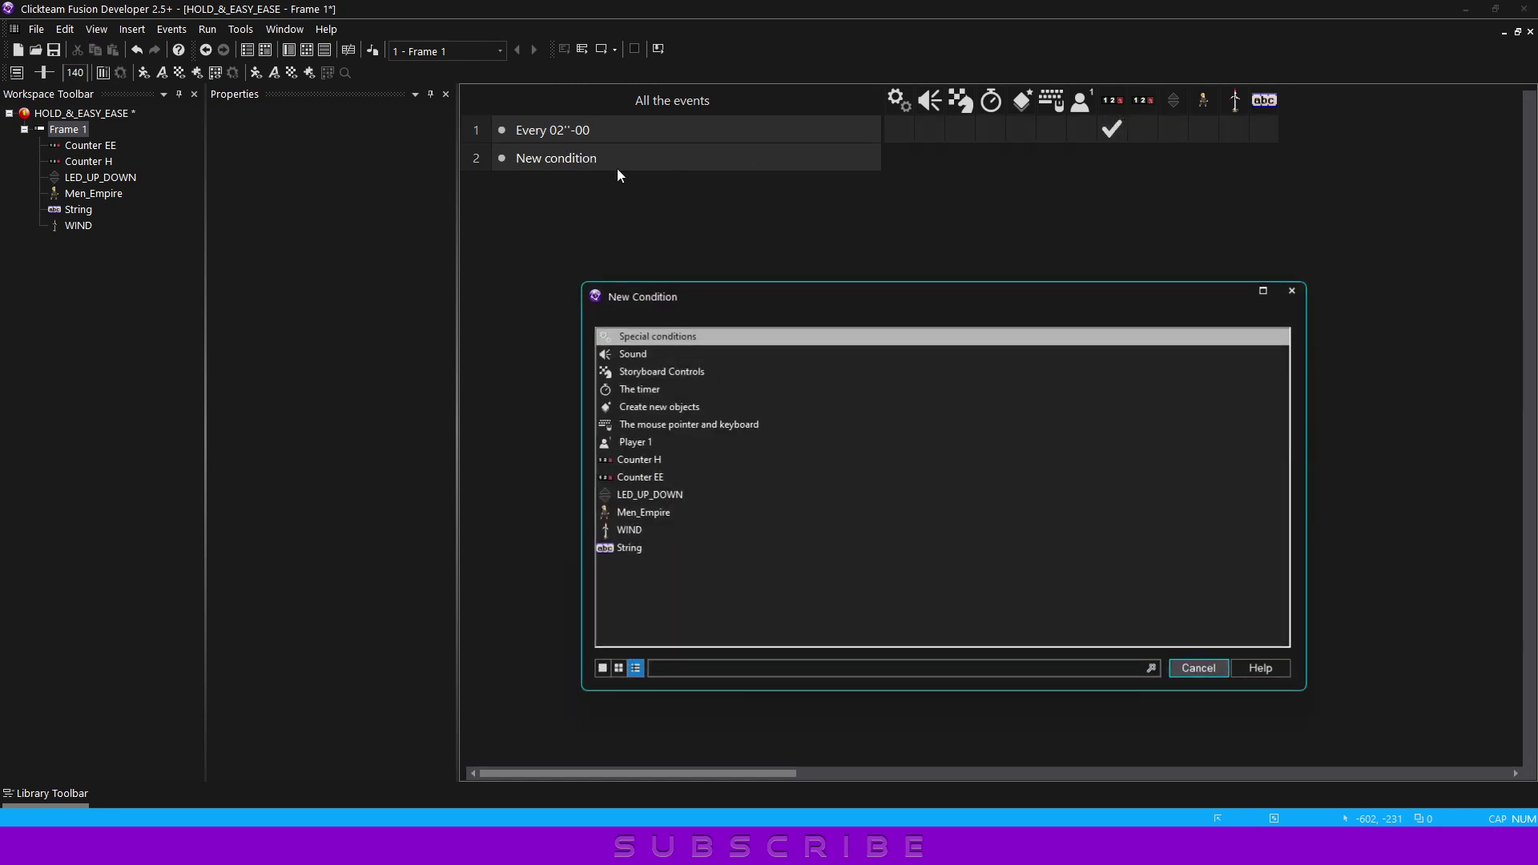
left_click(665, 478)
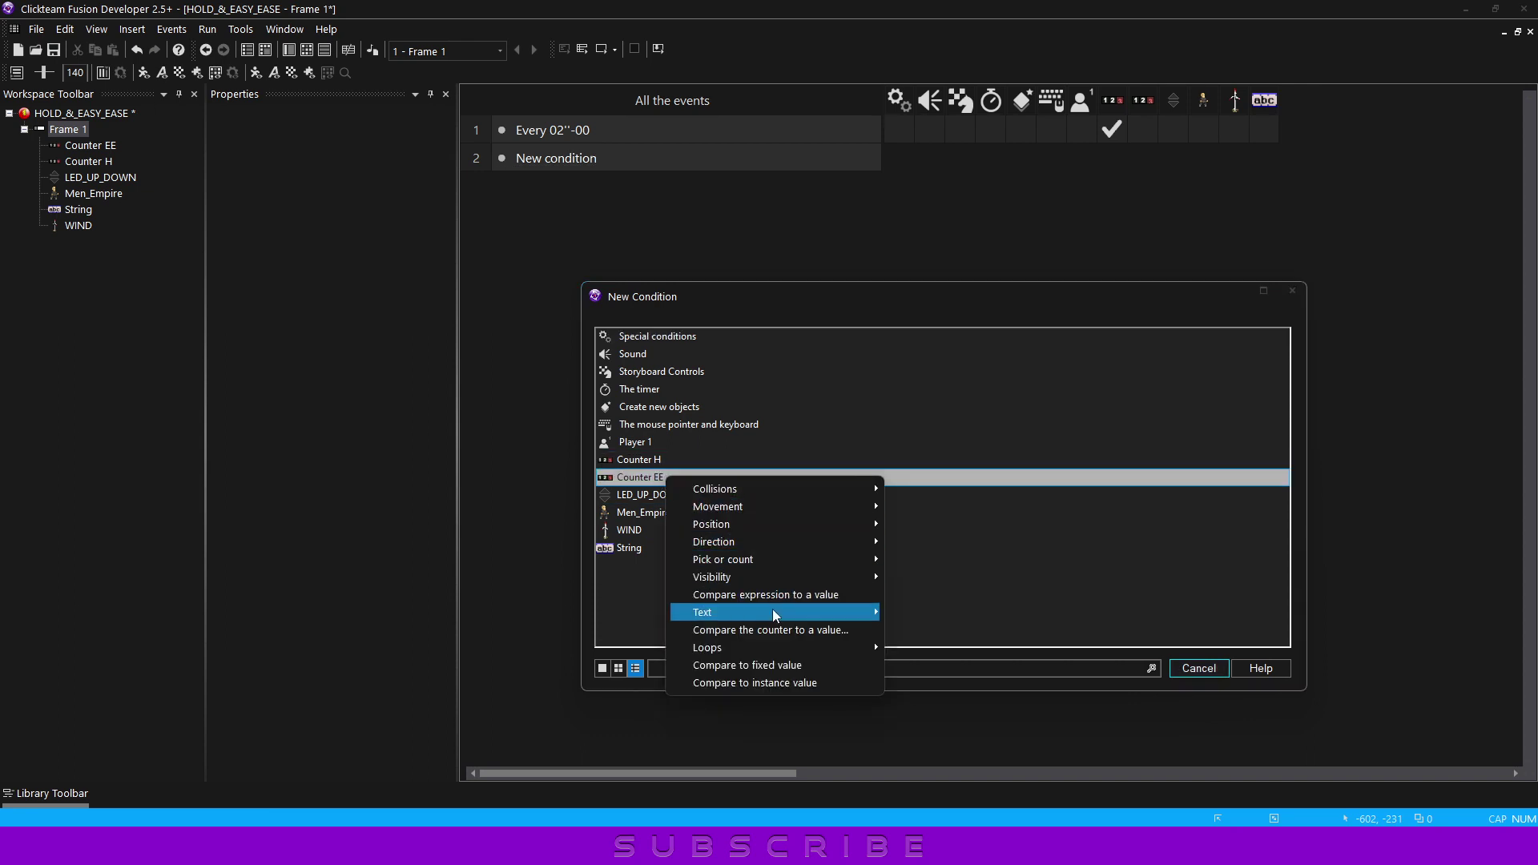
left_click(781, 636)
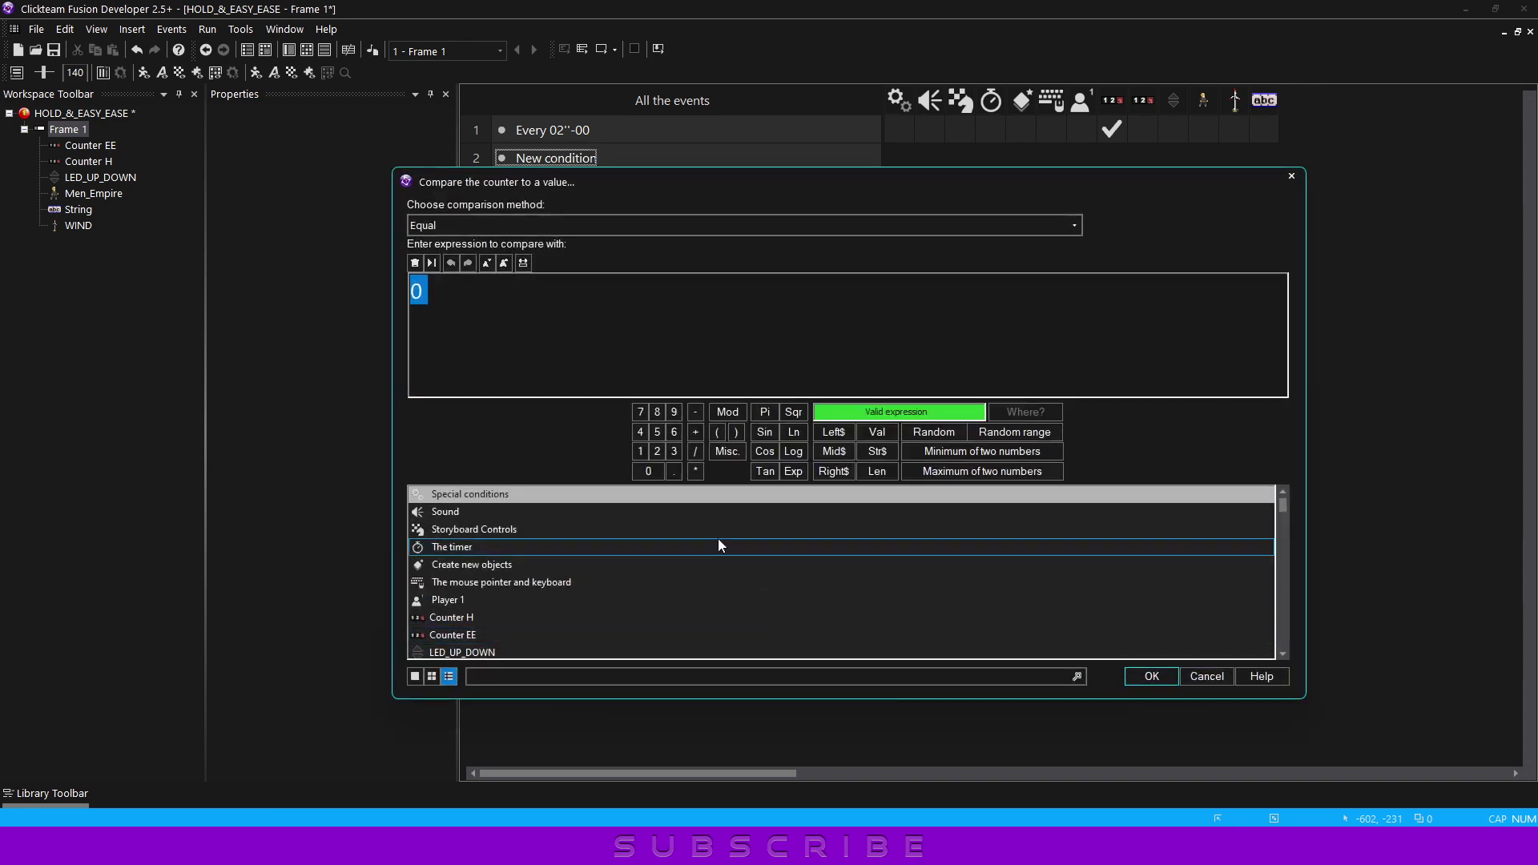
left_click(431, 228)
left_click(434, 300)
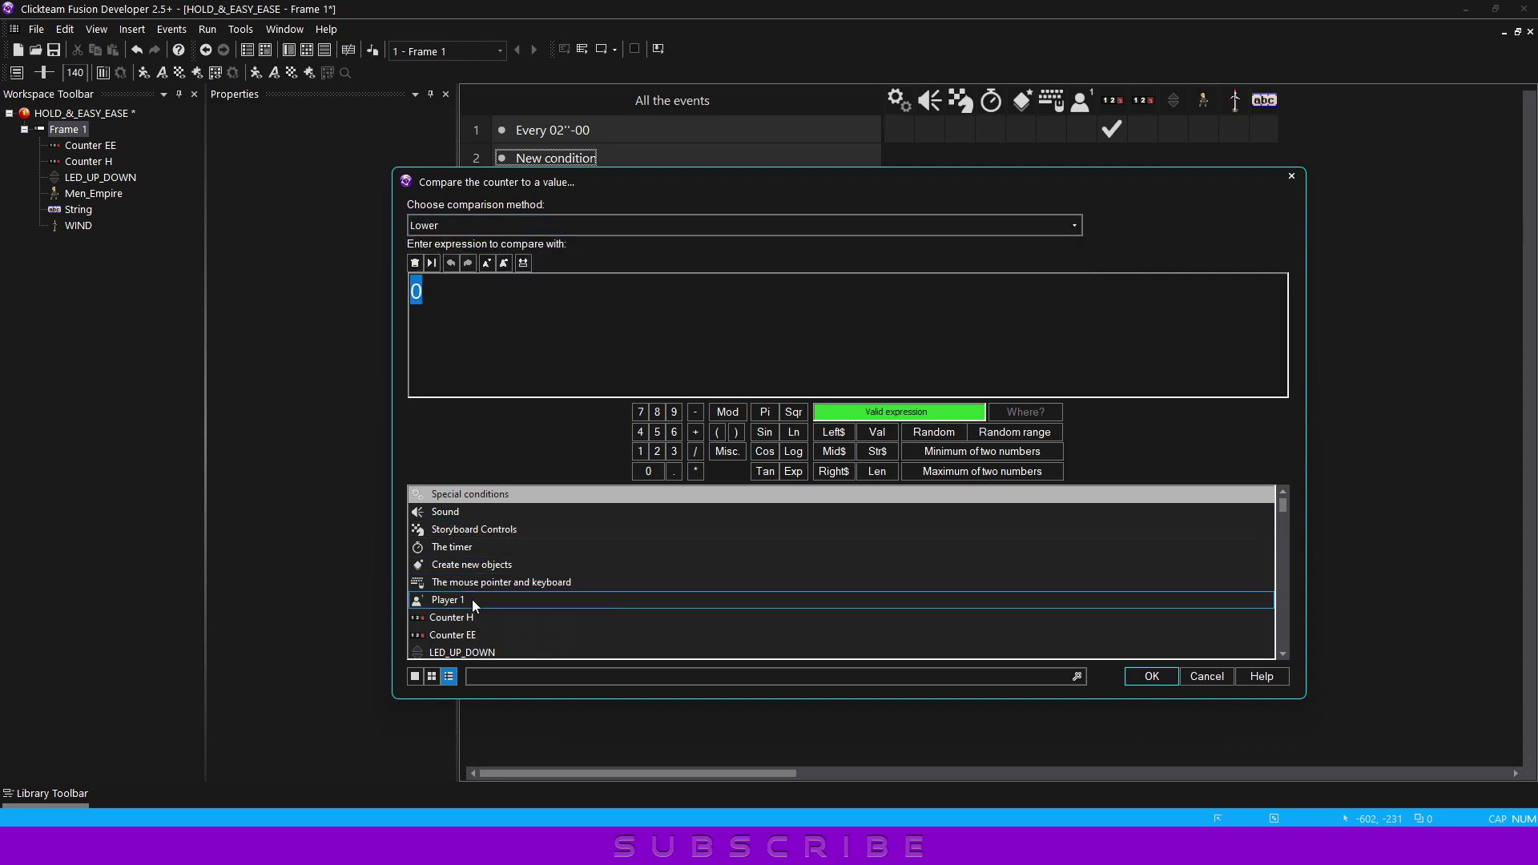
left_click(463, 621)
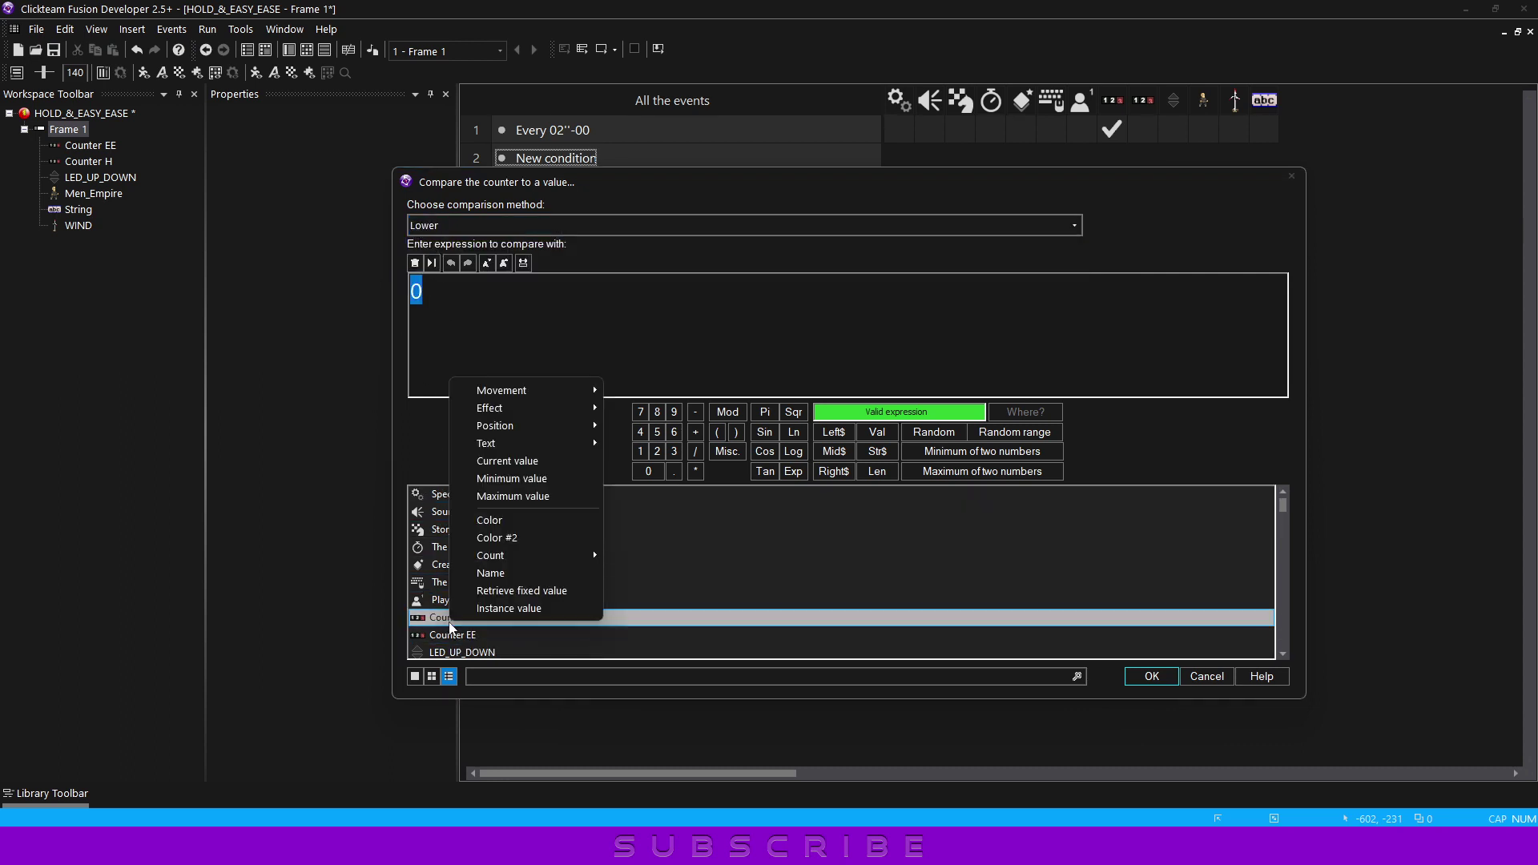
left_click(524, 472)
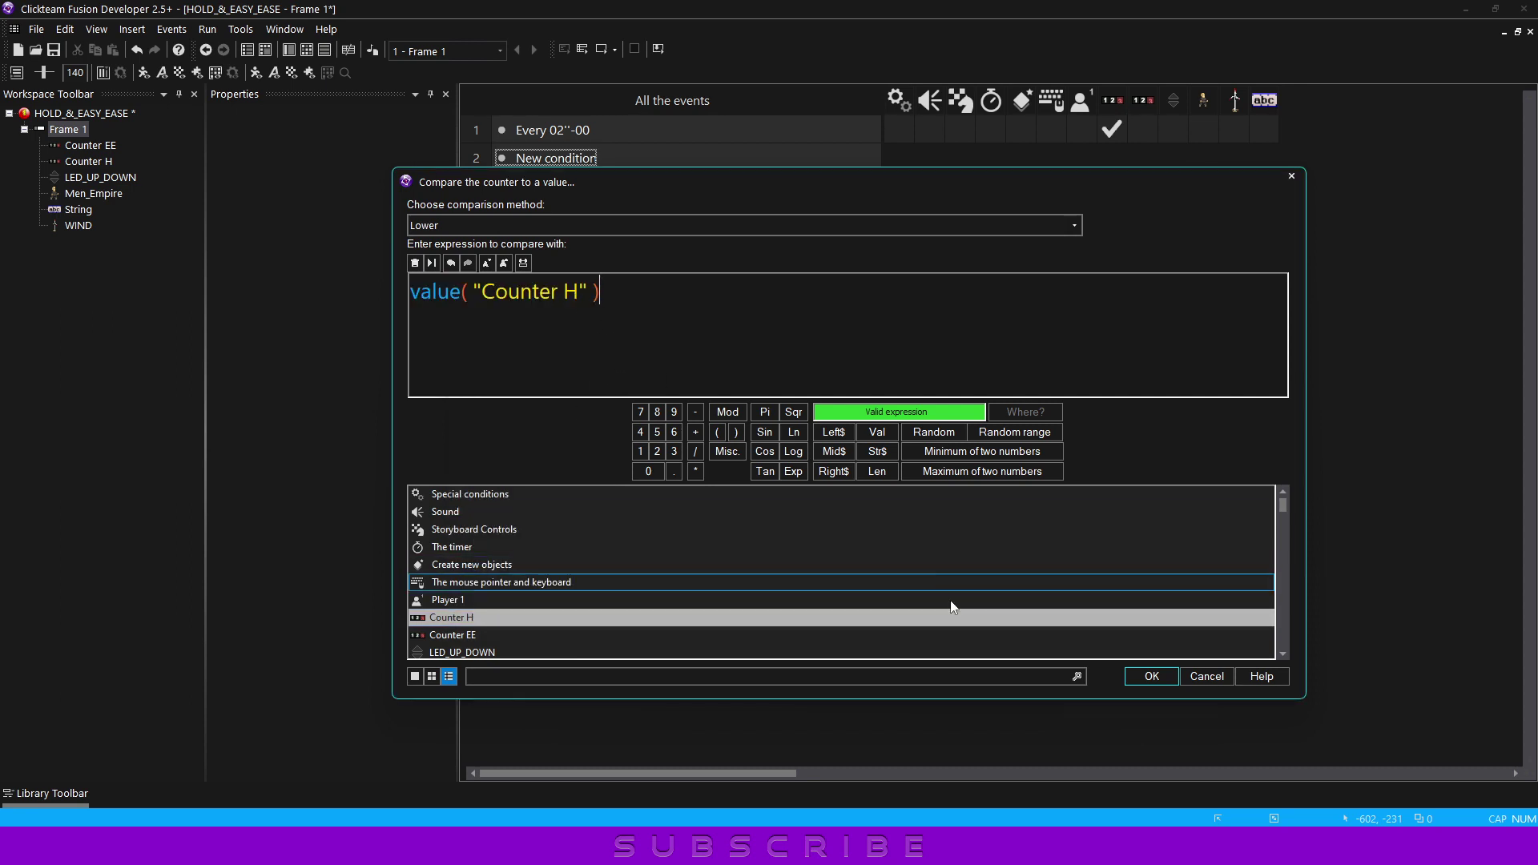
left_click(1133, 676)
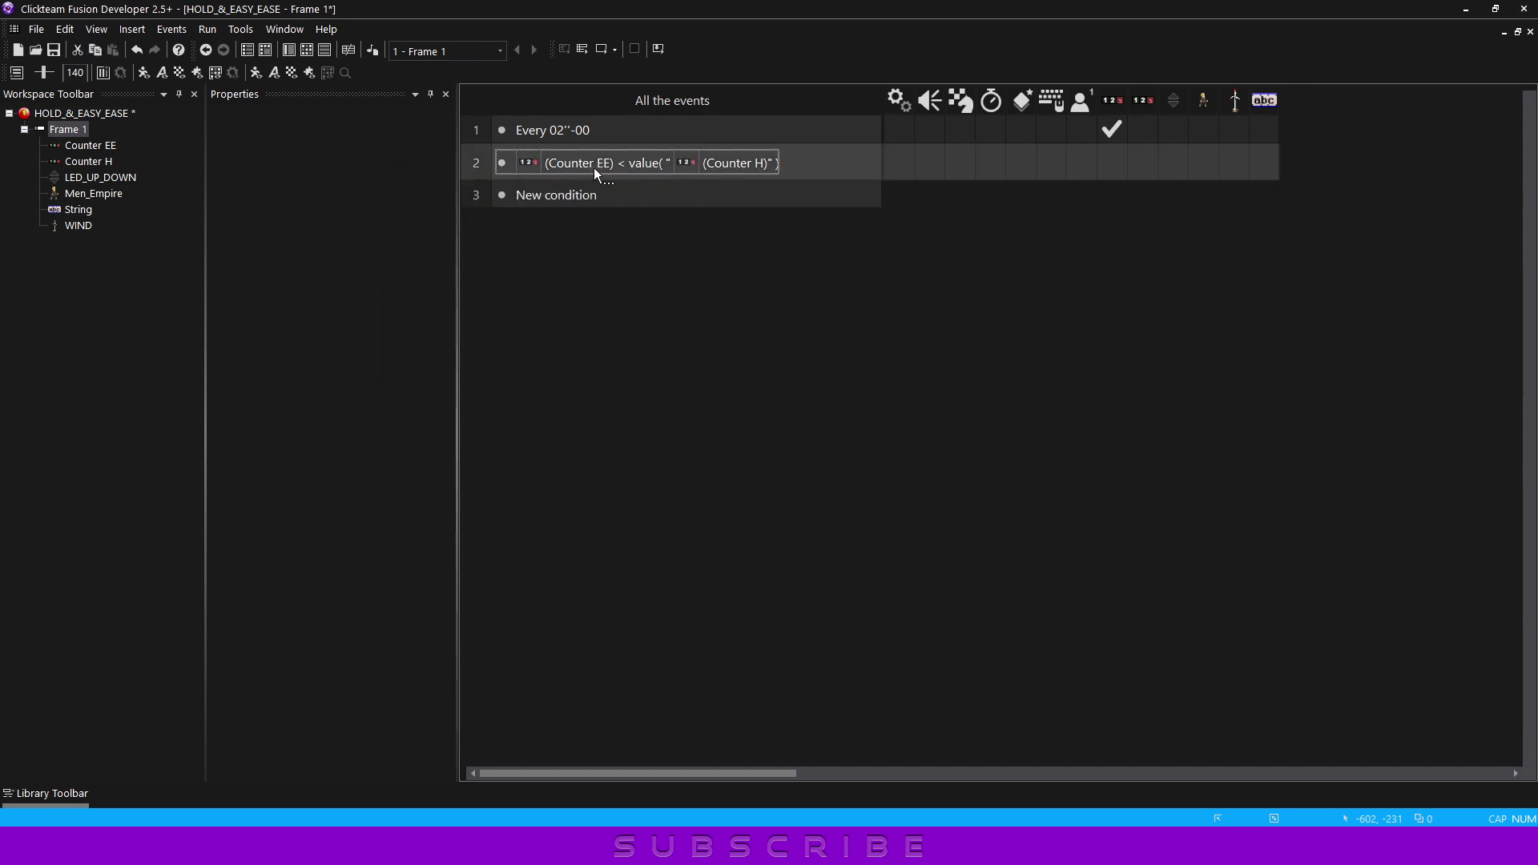
Copy event 2's condition into event 3 and change it to Counter EE > value("Counter H")
left_click_drag(501, 164, 484, 196)
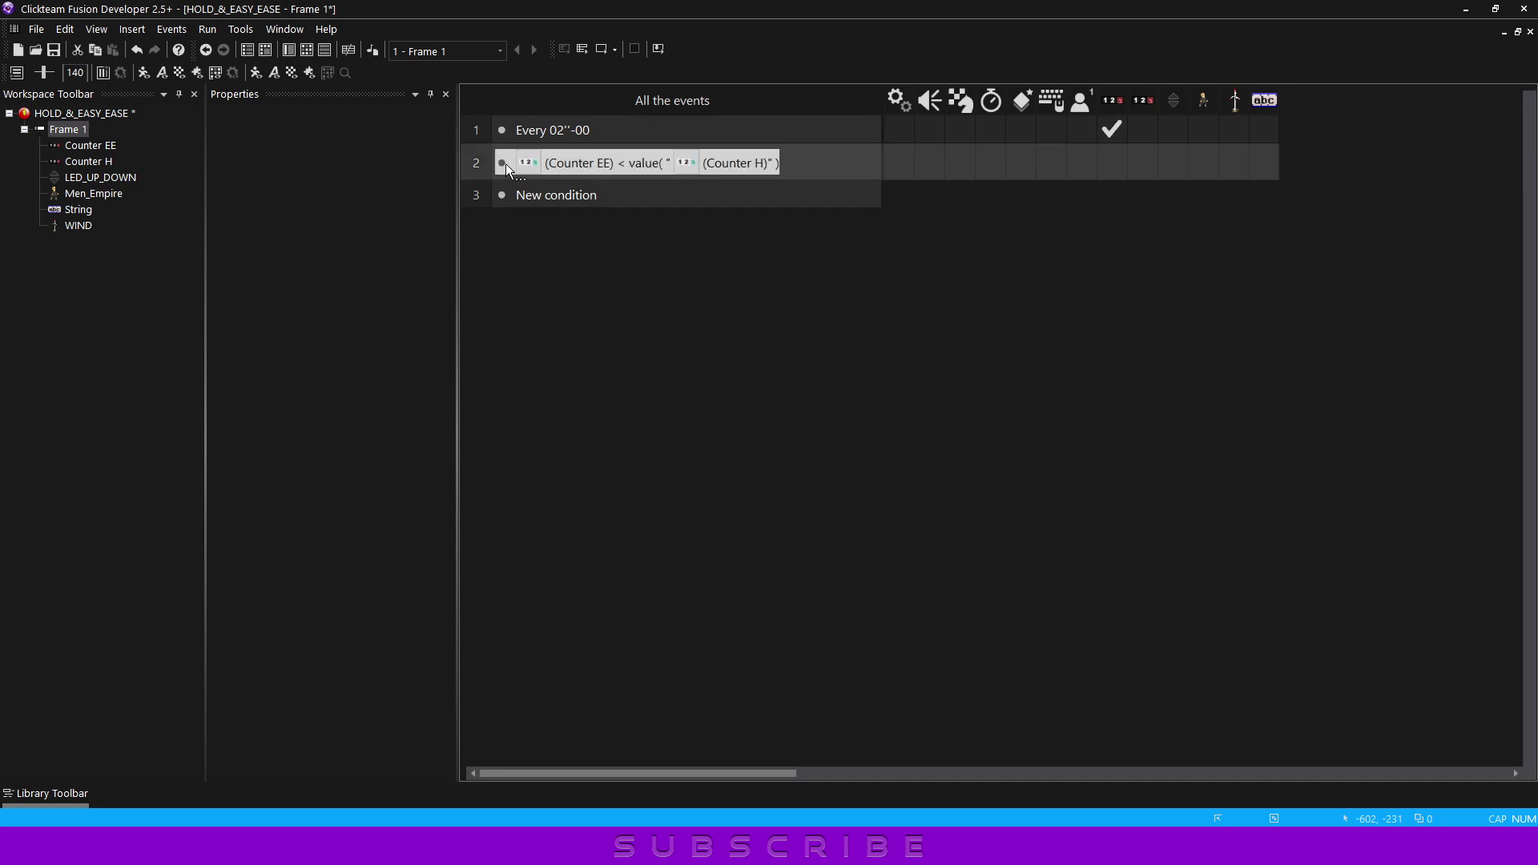
double_click(653, 202)
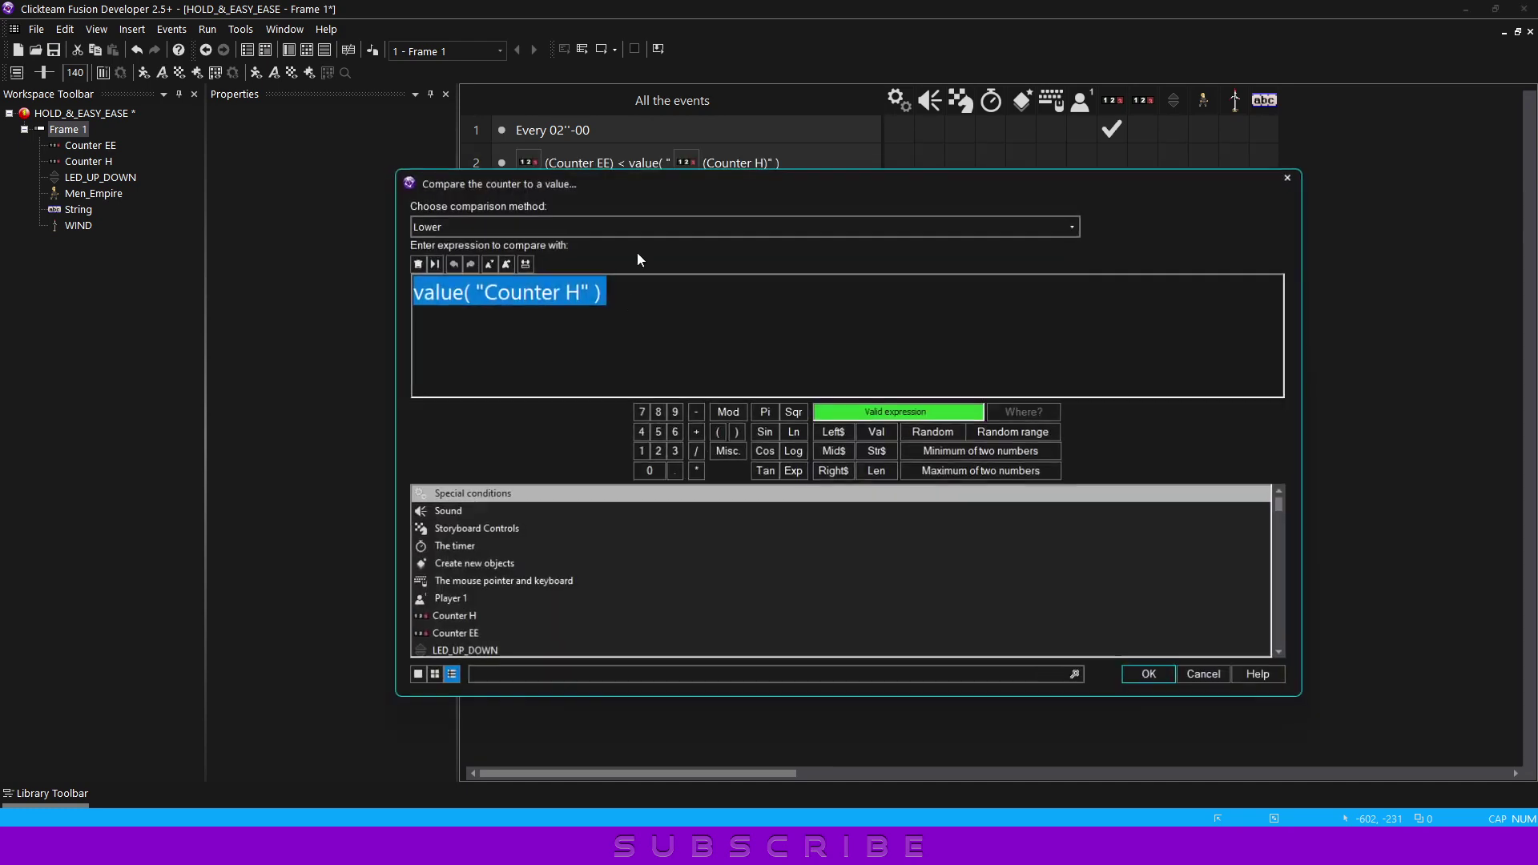
left_click(556, 231)
left_click(463, 334)
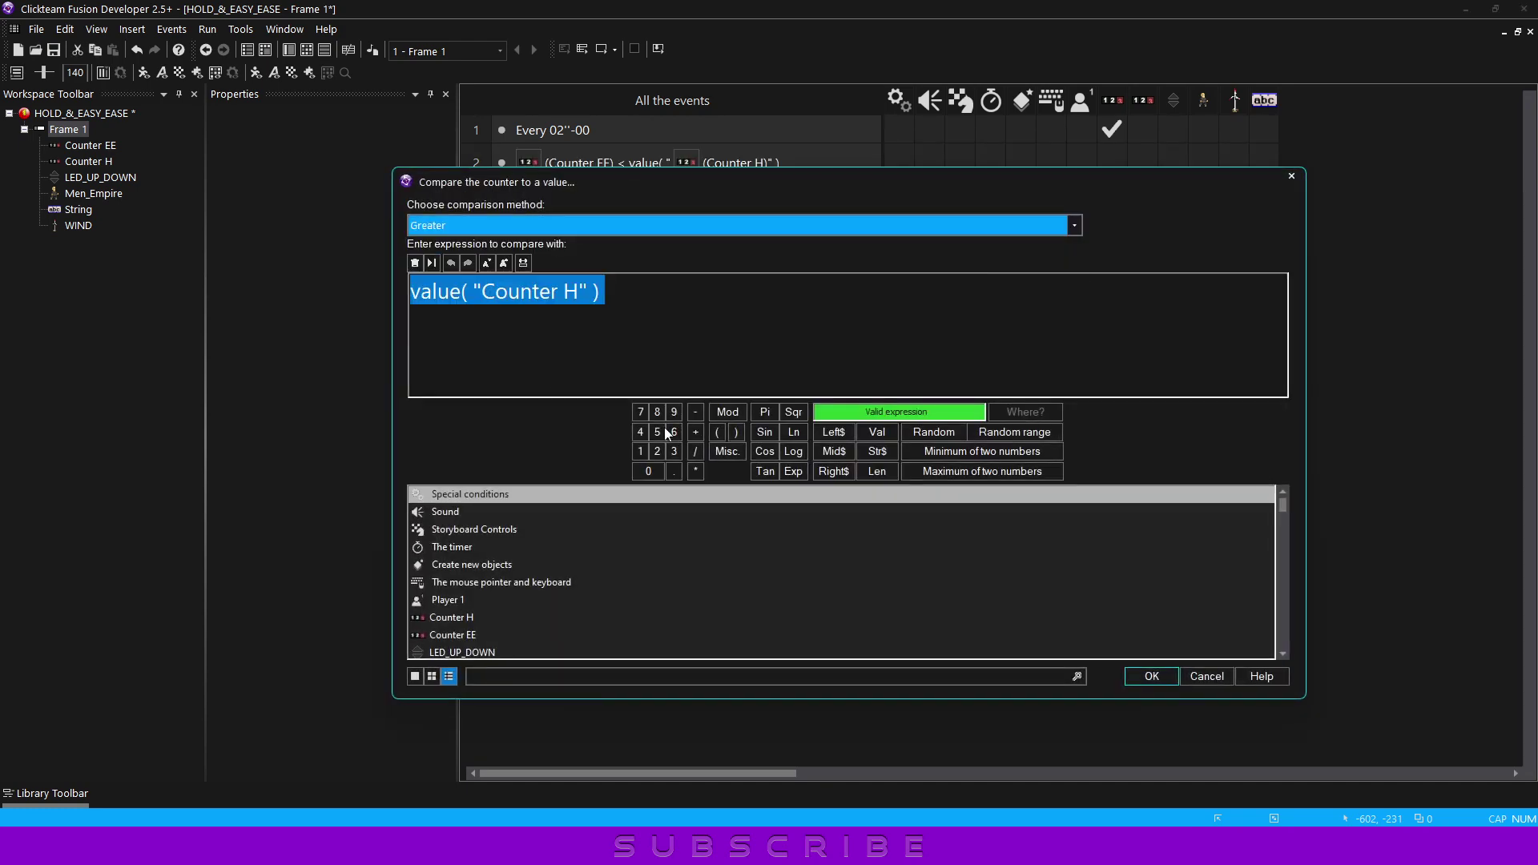
left_click(1151, 676)
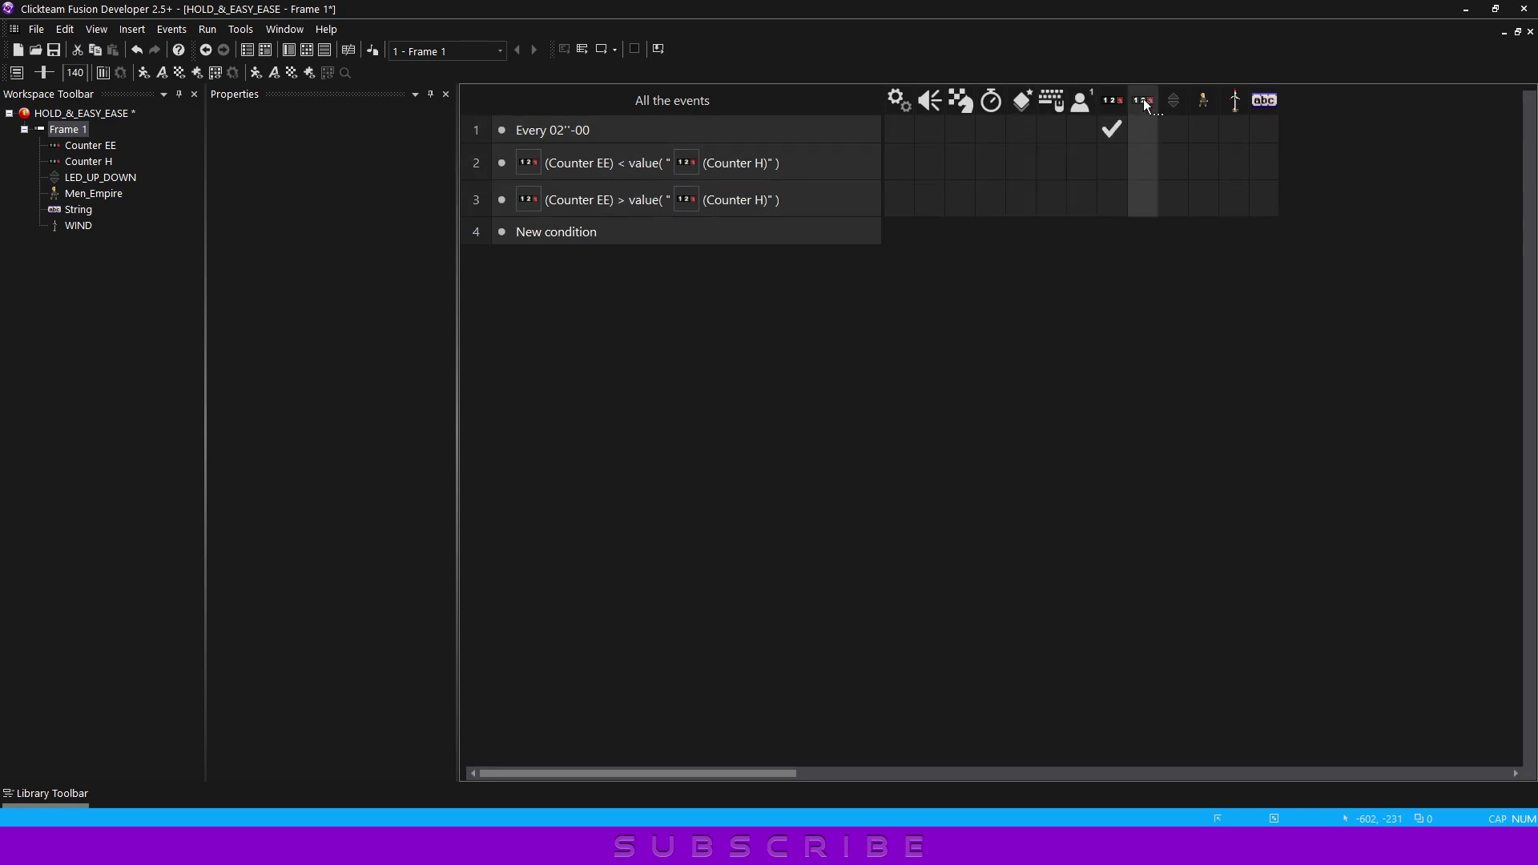
Make event 2 add 1 to Counter EE
right_click(1141, 163)
left_click(1169, 366)
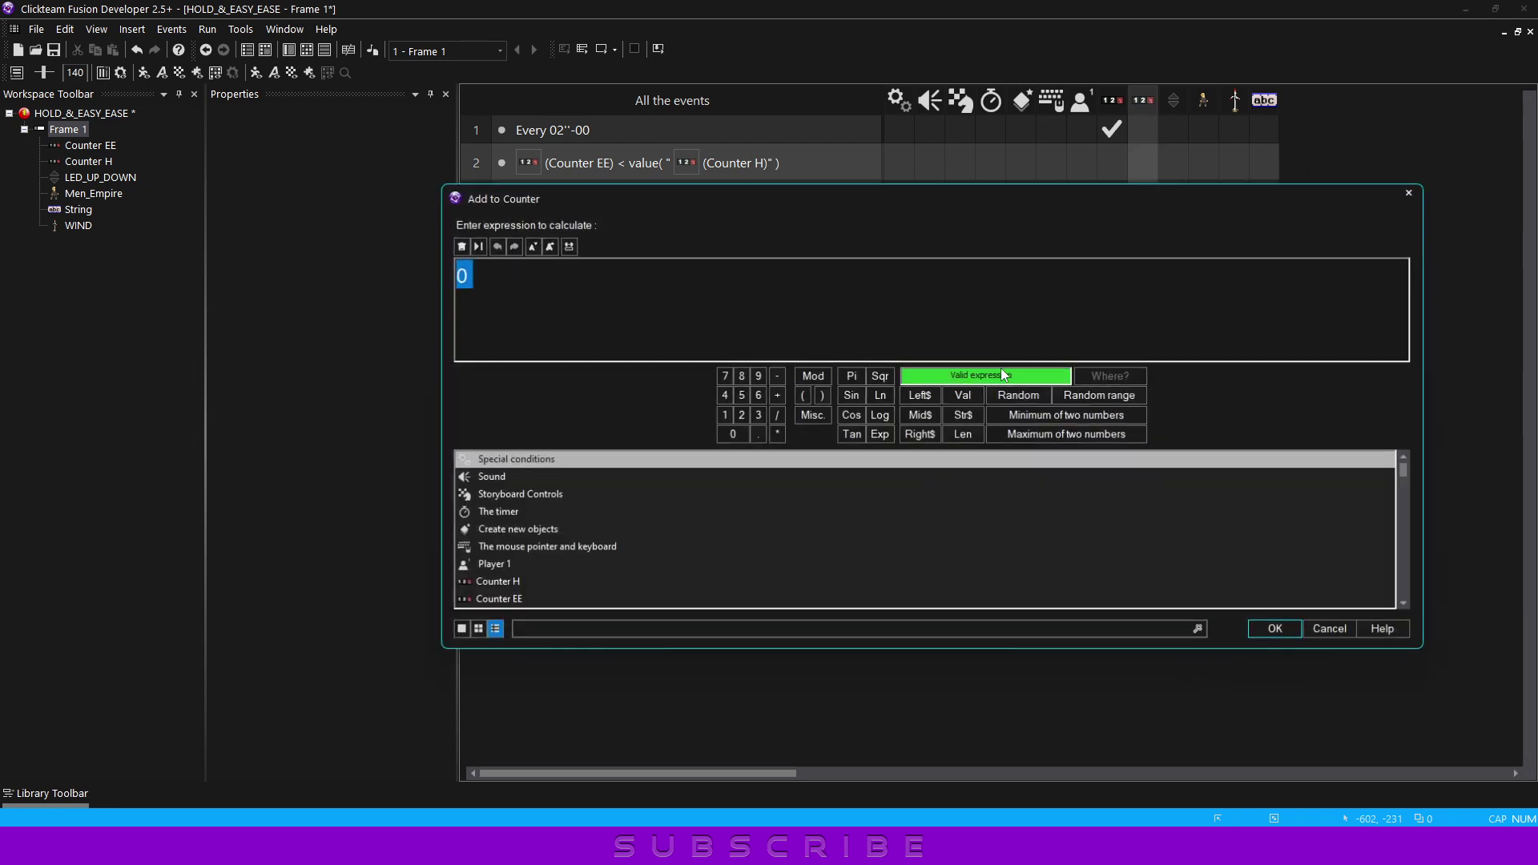
left_click(723, 415)
left_click(1280, 630)
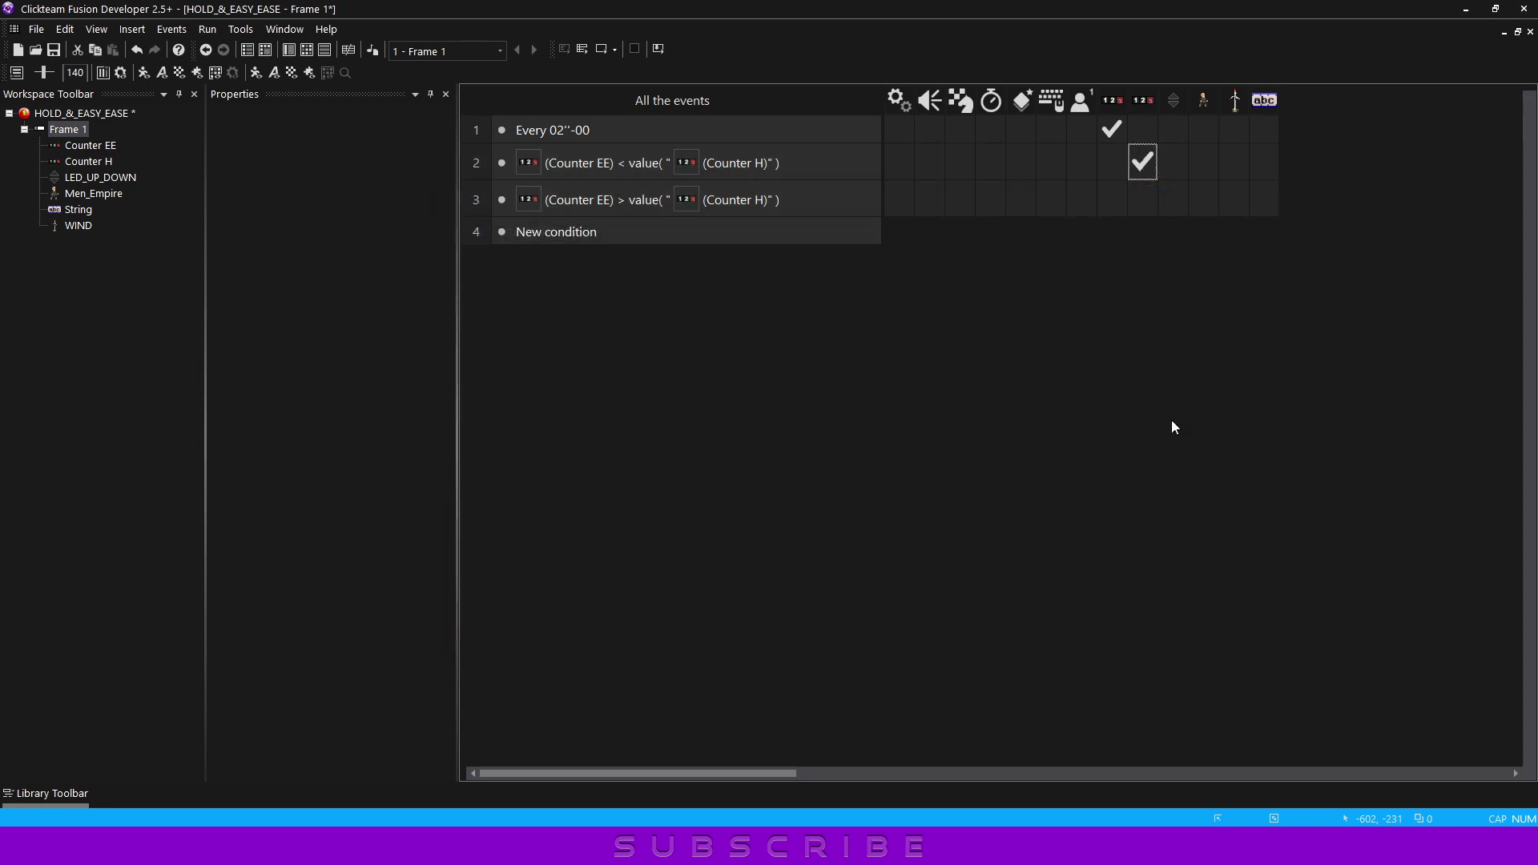
Make event 3 subtract 1 from Counter EE and test-run the frame
right_click(1140, 206)
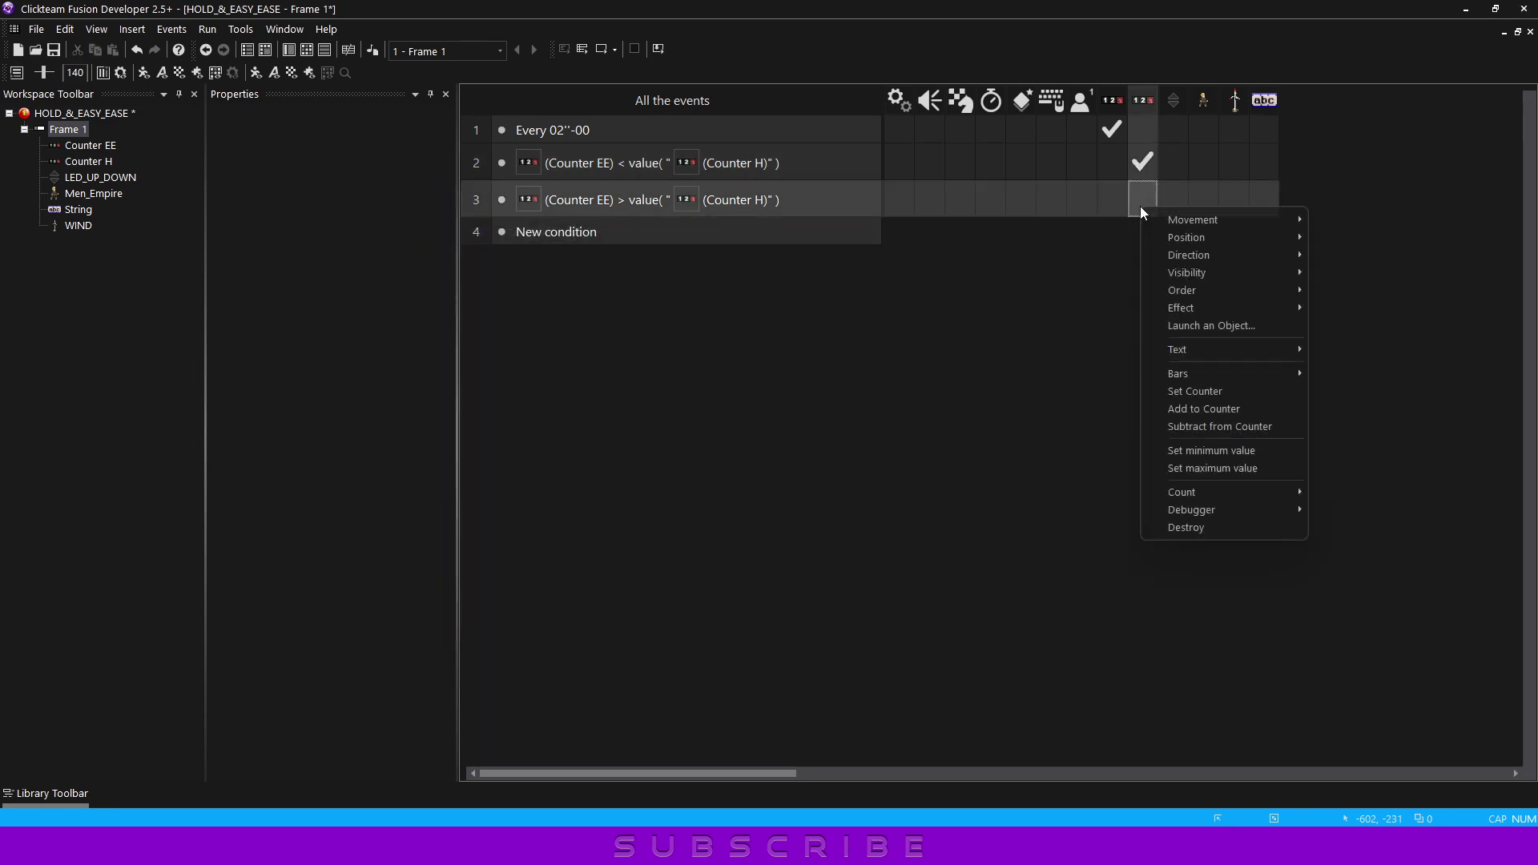
left_click(1157, 425)
left_click(730, 415)
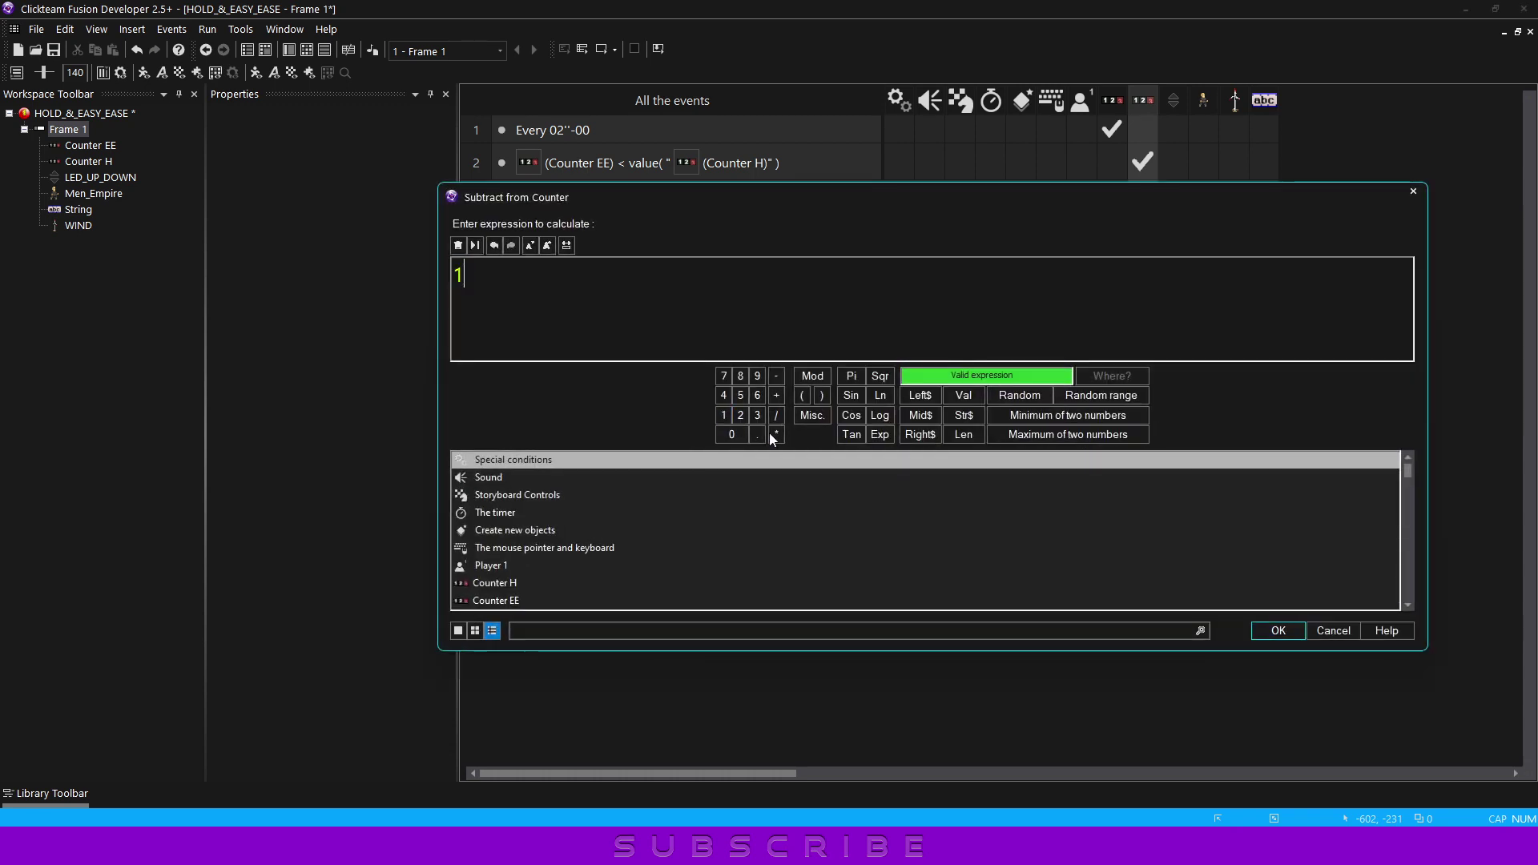
left_click(1270, 632)
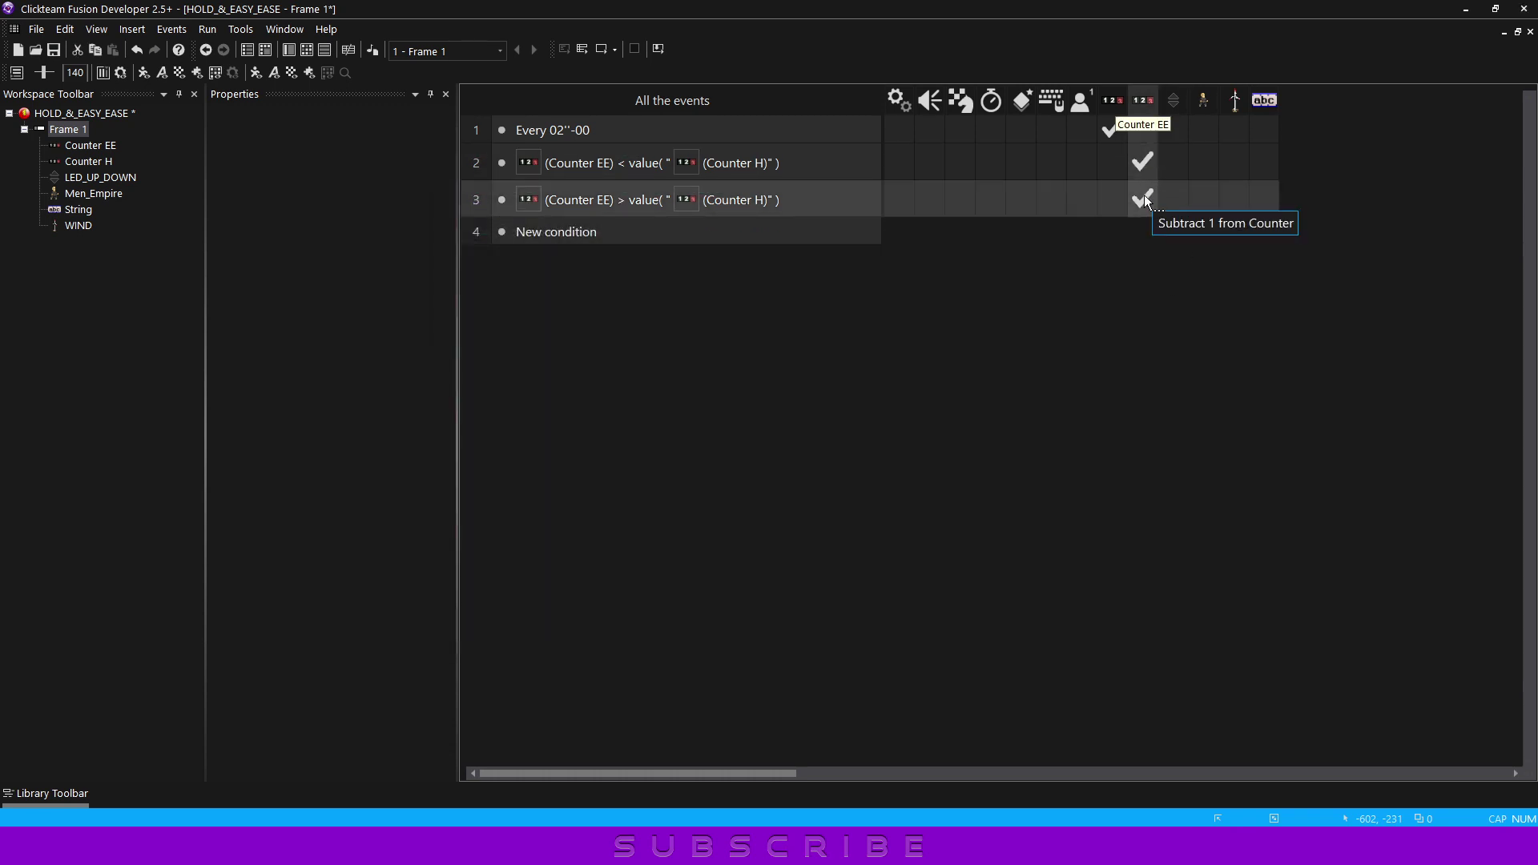
left_click(600, 49)
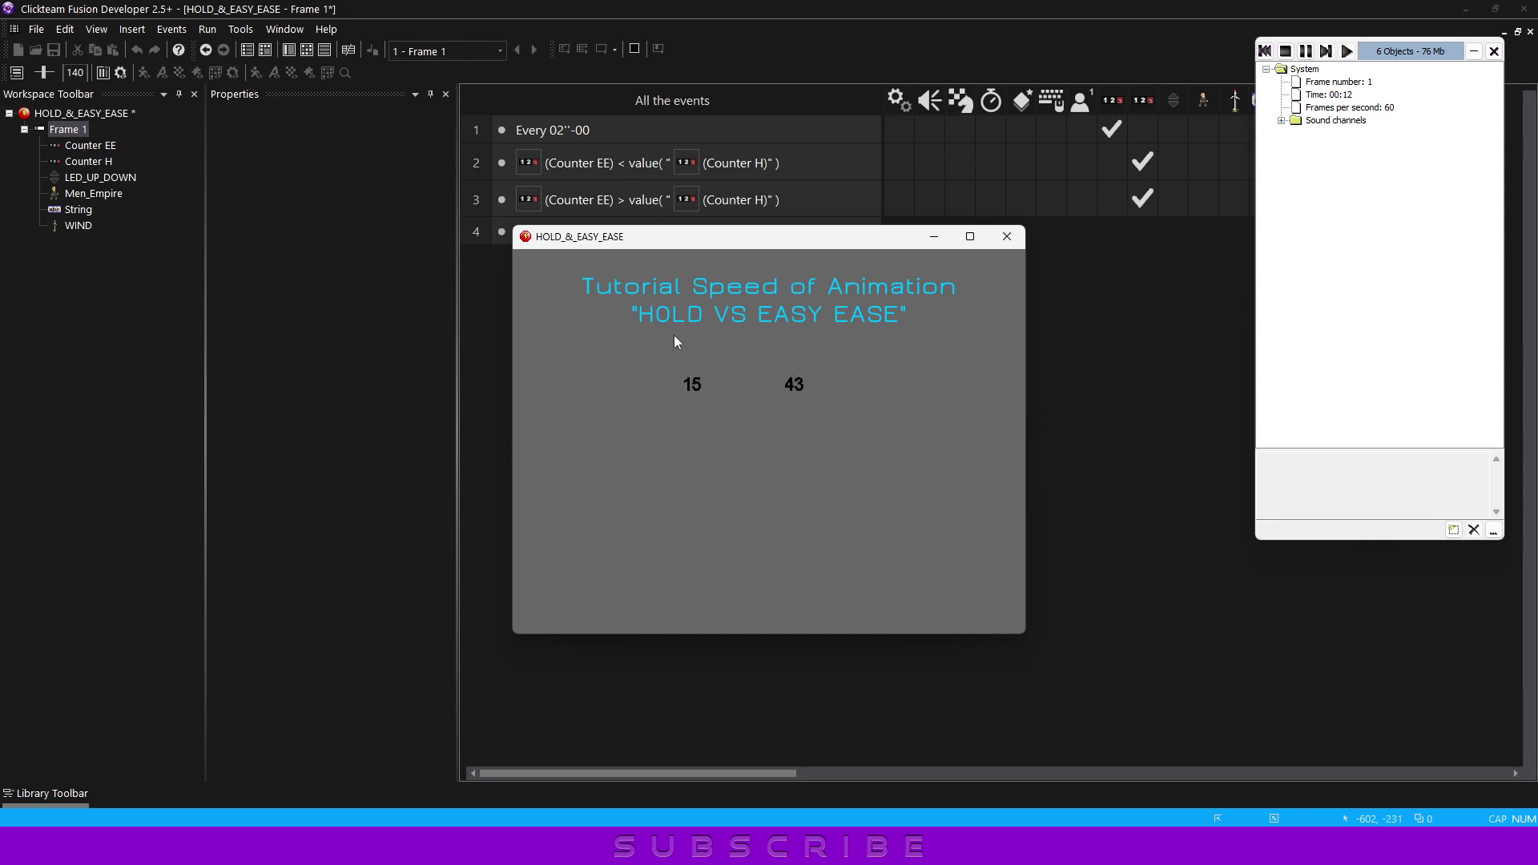
Close the preview once both counters read 18
left_click(1007, 236)
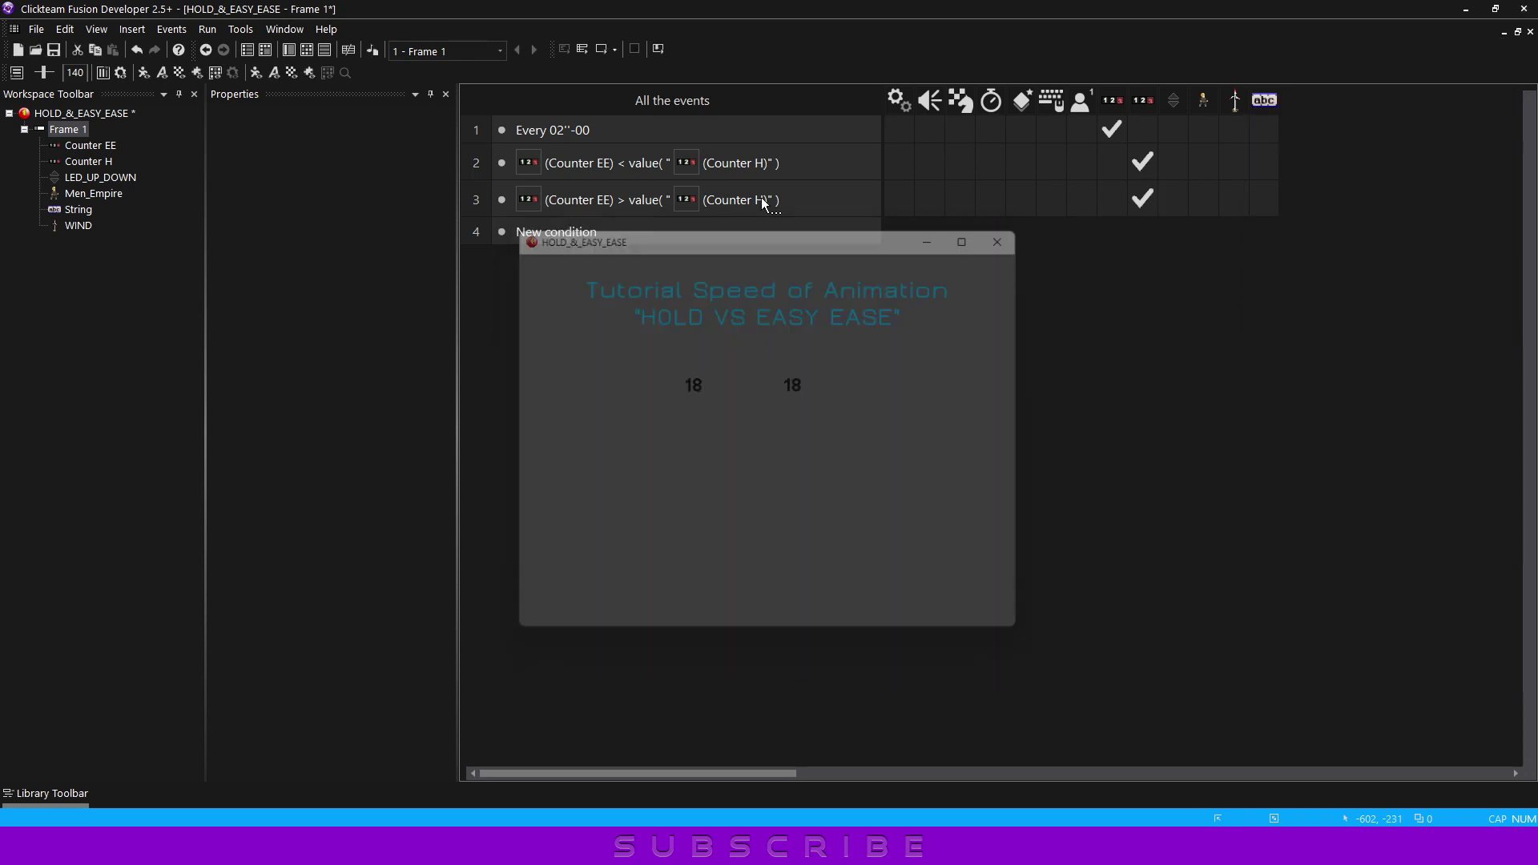
In the frame layout, set the LED_UP_DOWN object's width and height to 96
left_click(293, 54)
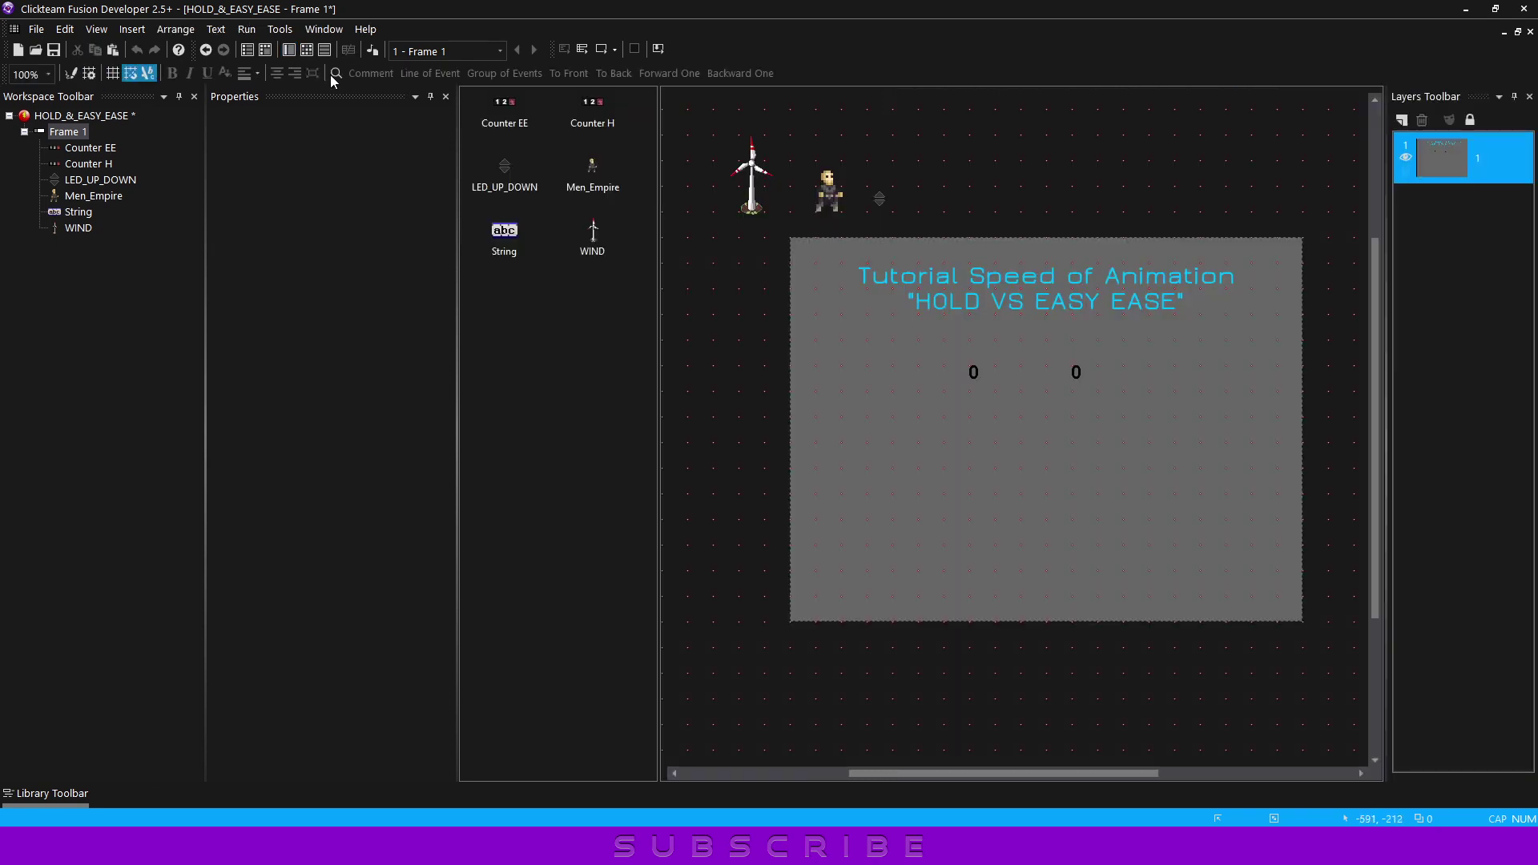
left_click(882, 207)
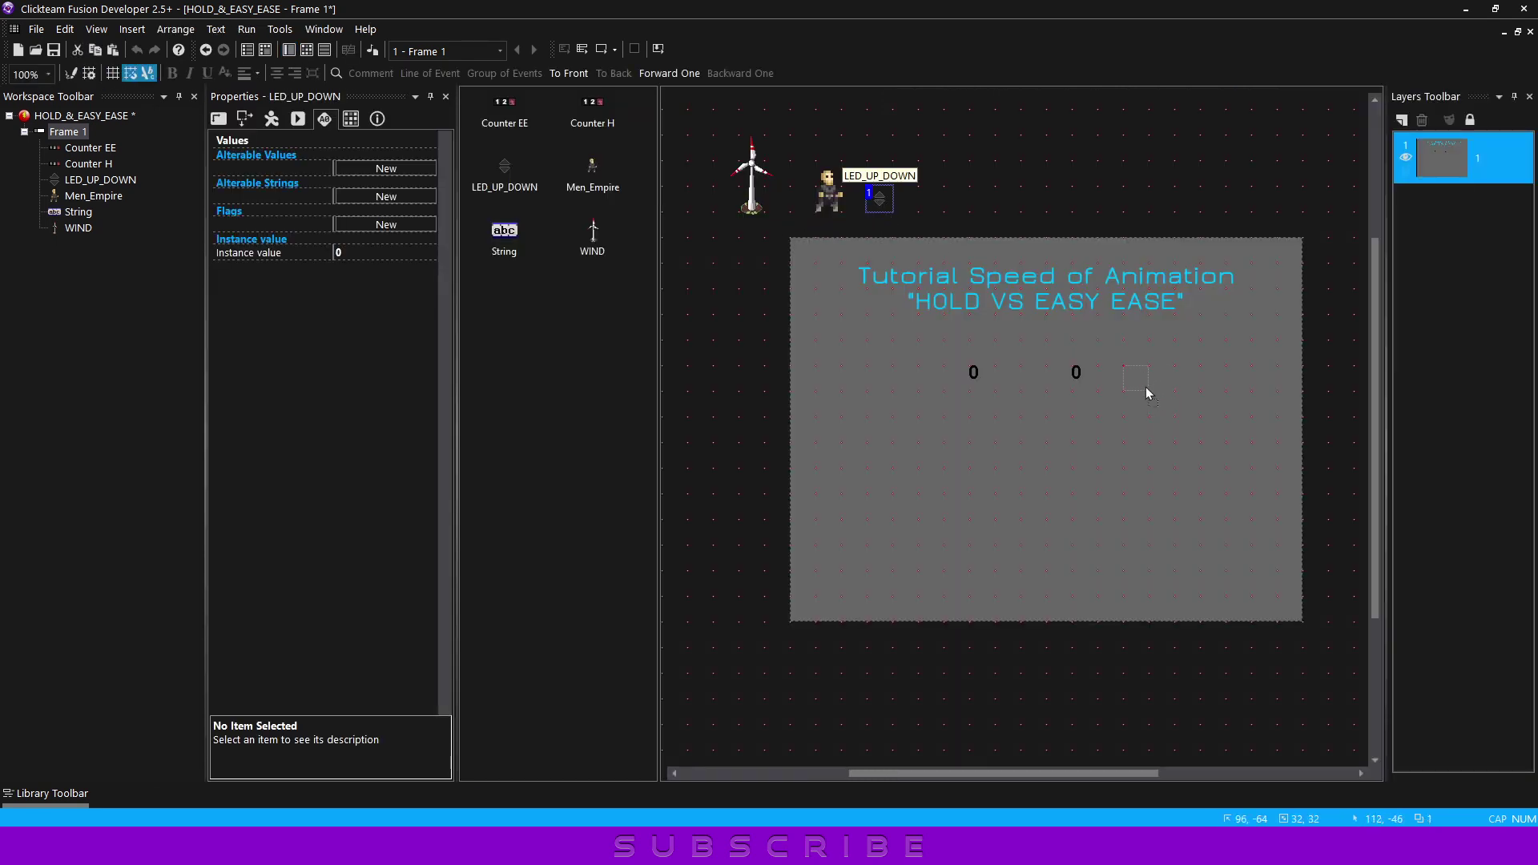
left_click_drag(1146, 387, 1144, 386)
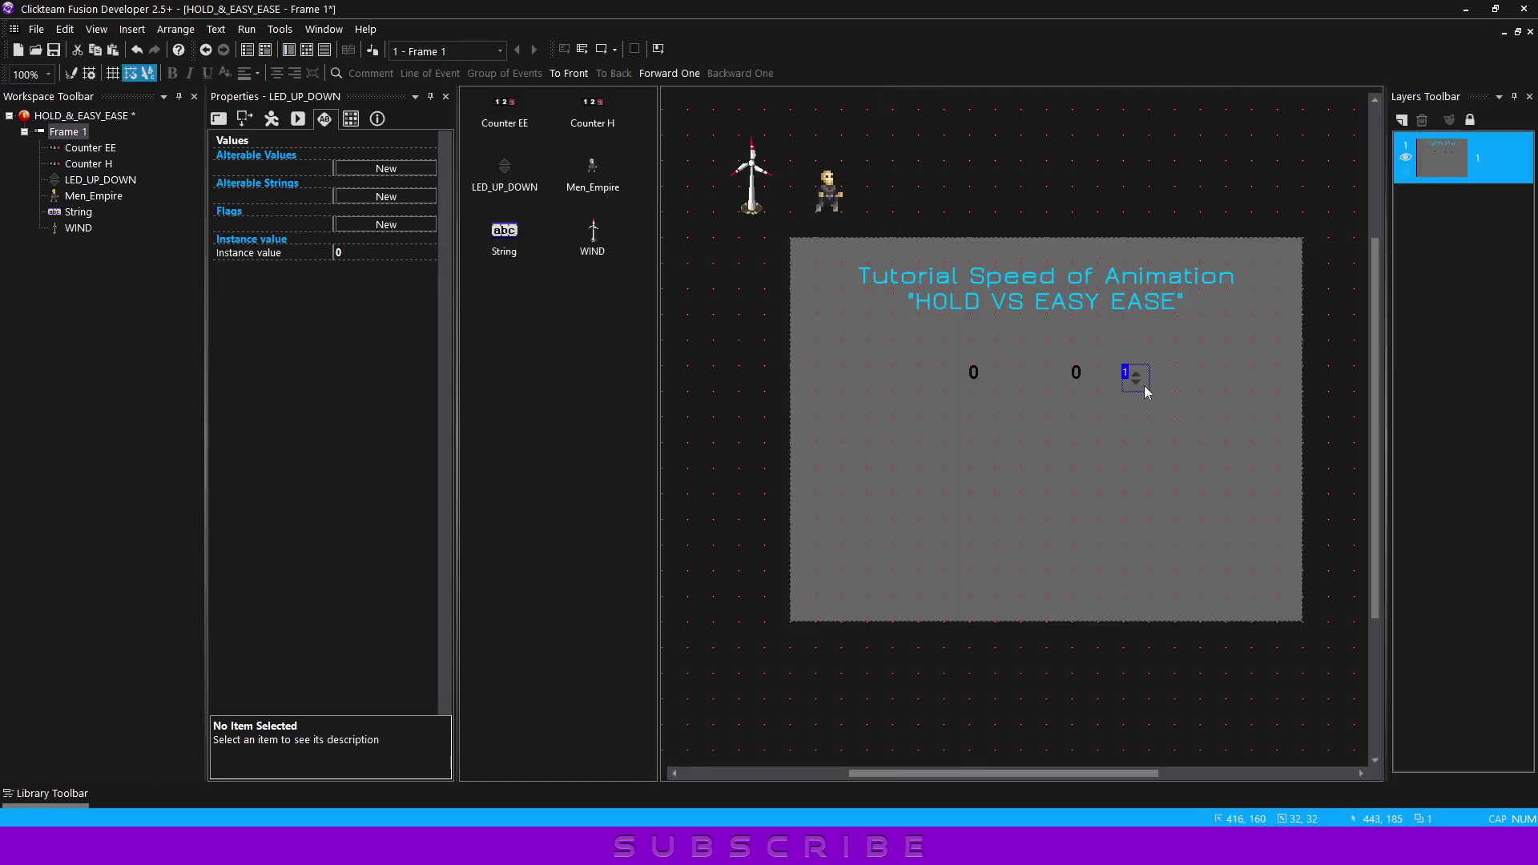
left_click(255, 121)
left_click(334, 213)
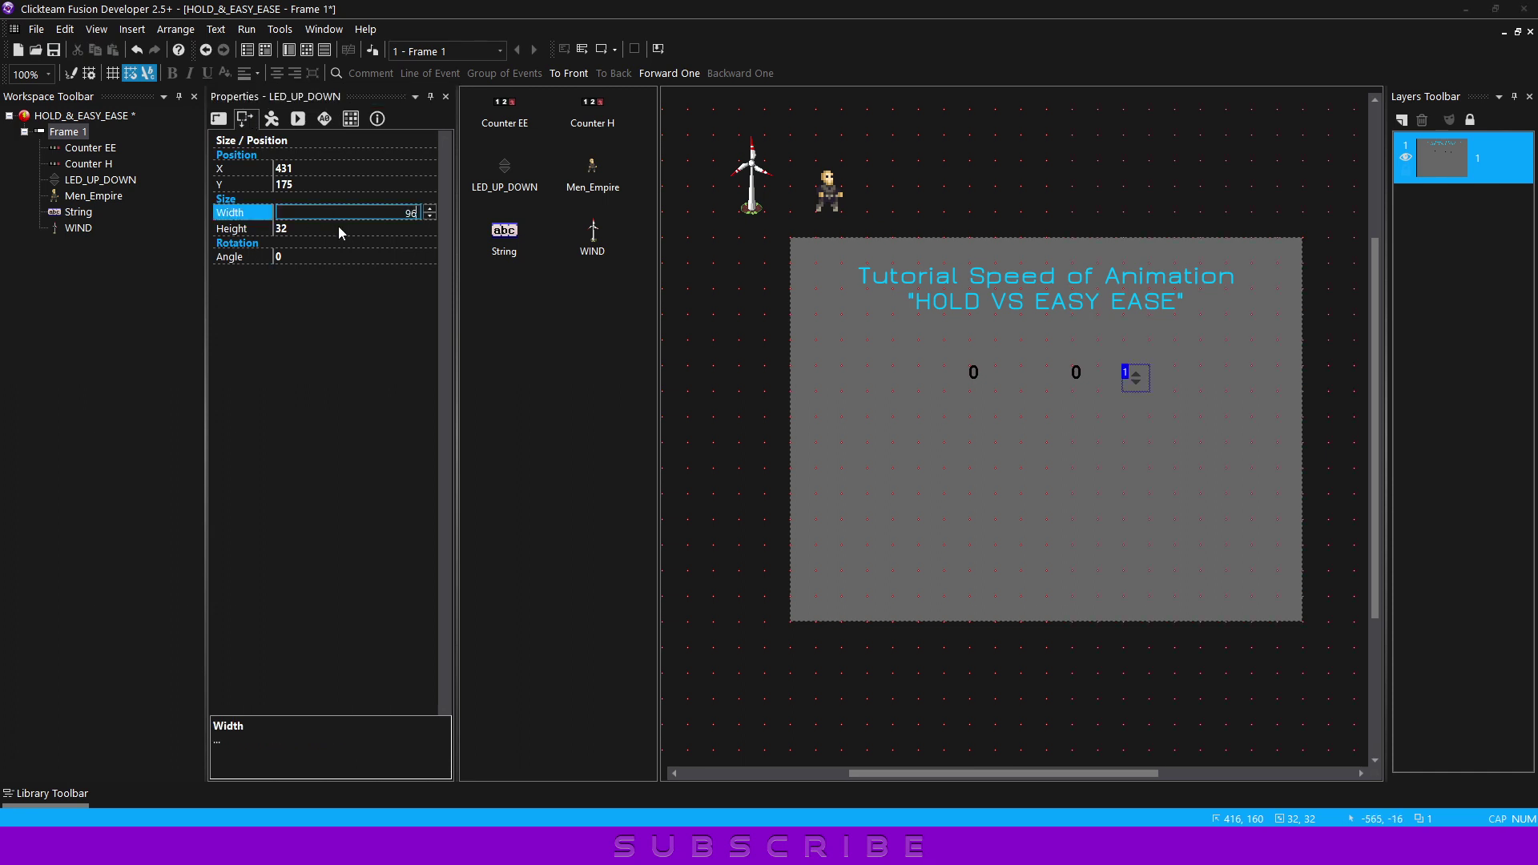
left_click(339, 230)
type("96")
key("Return")
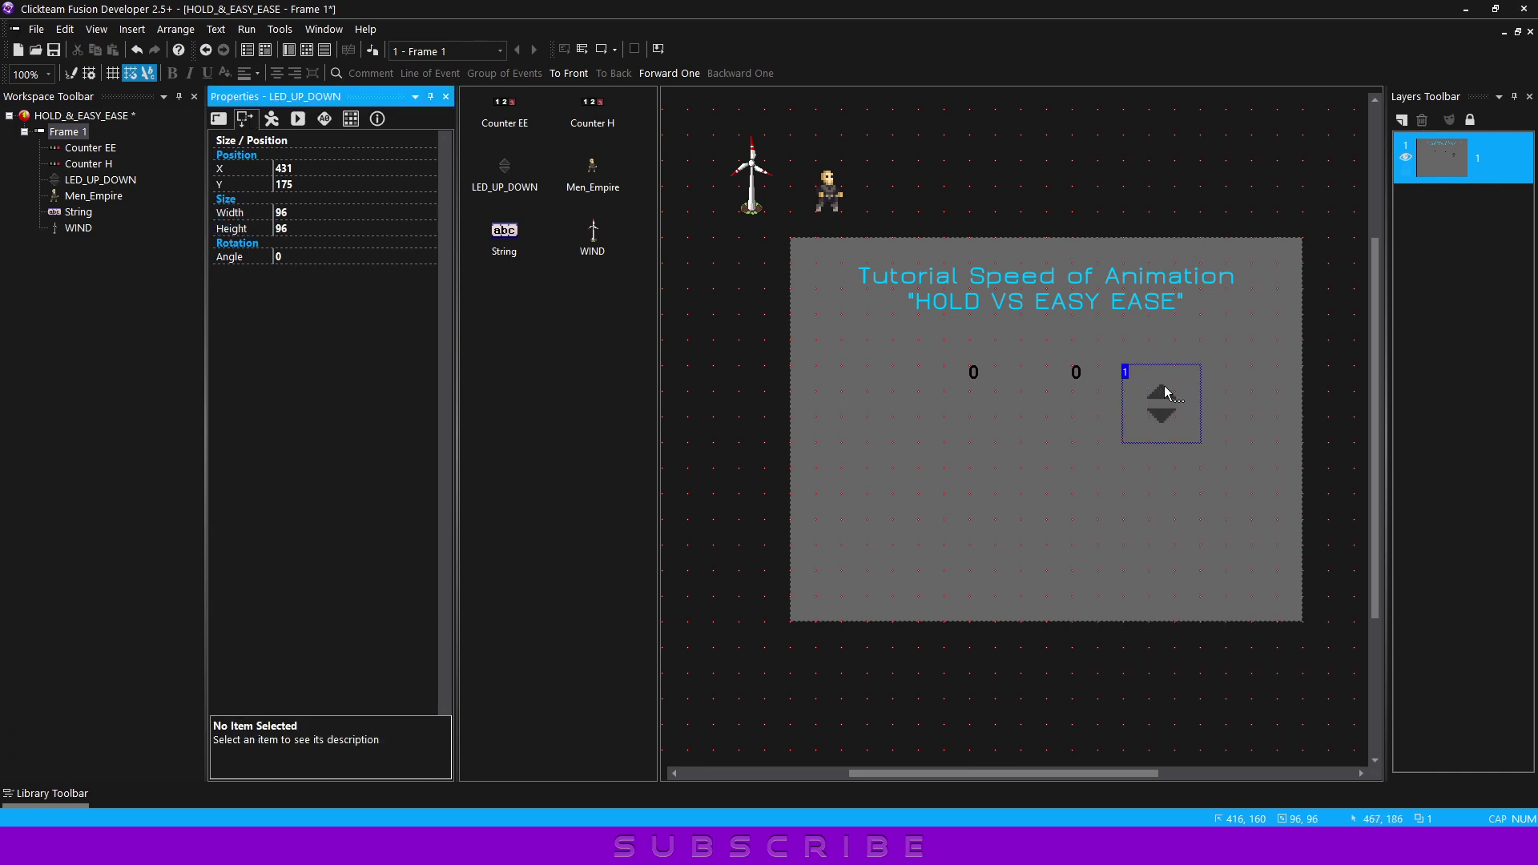
Move the LED indicator beside the two counters and return to the event list
mouse_move(1150, 358)
left_mouse_down()
mouse_move(1136, 352)
mouse_move(1131, 397)
left_mouse_up()
left_click(1040, 352)
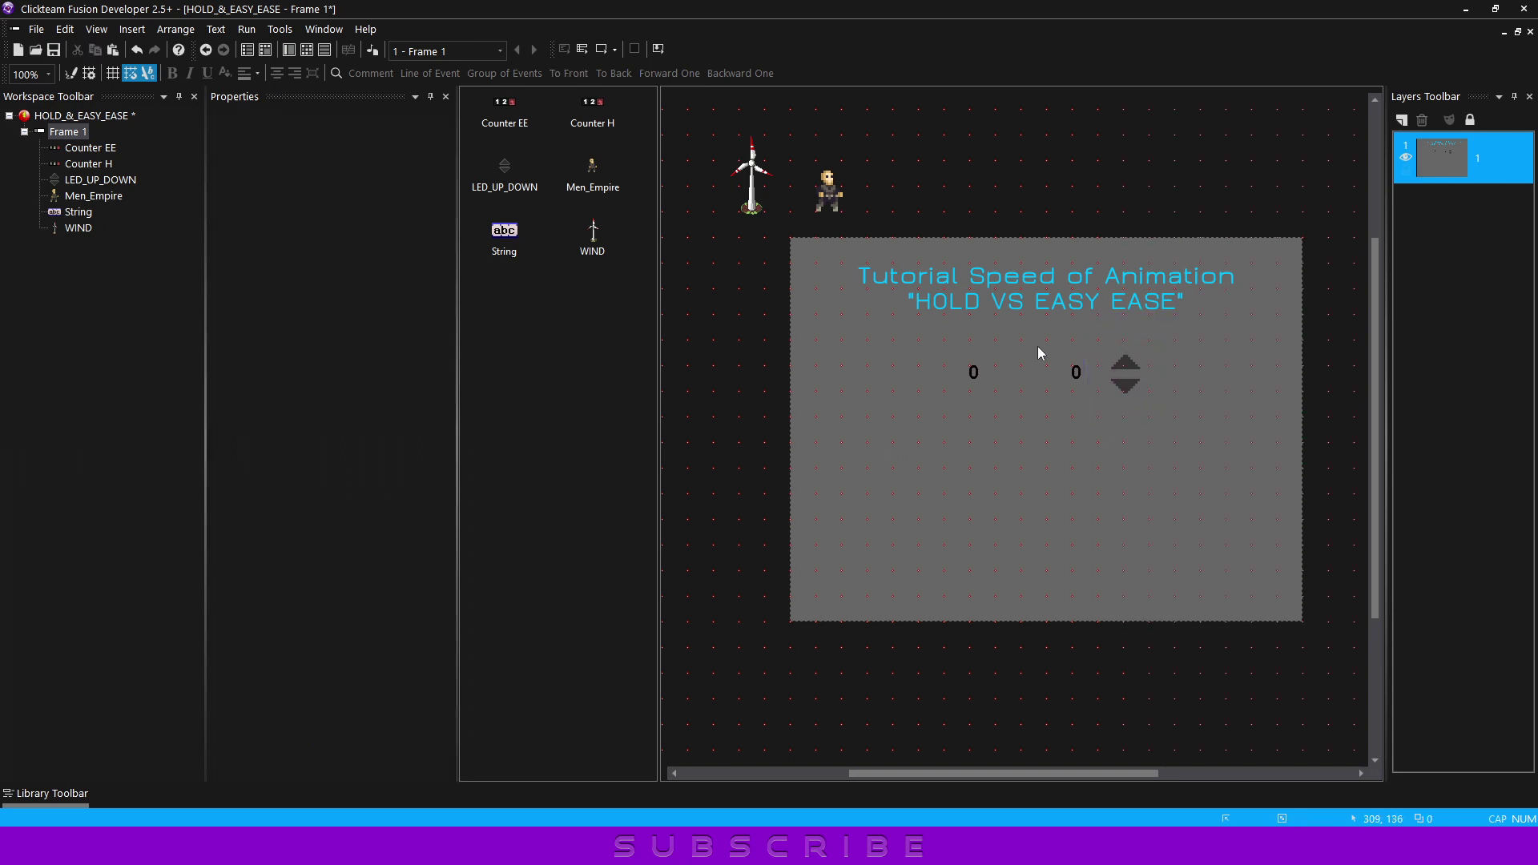
left_click(310, 53)
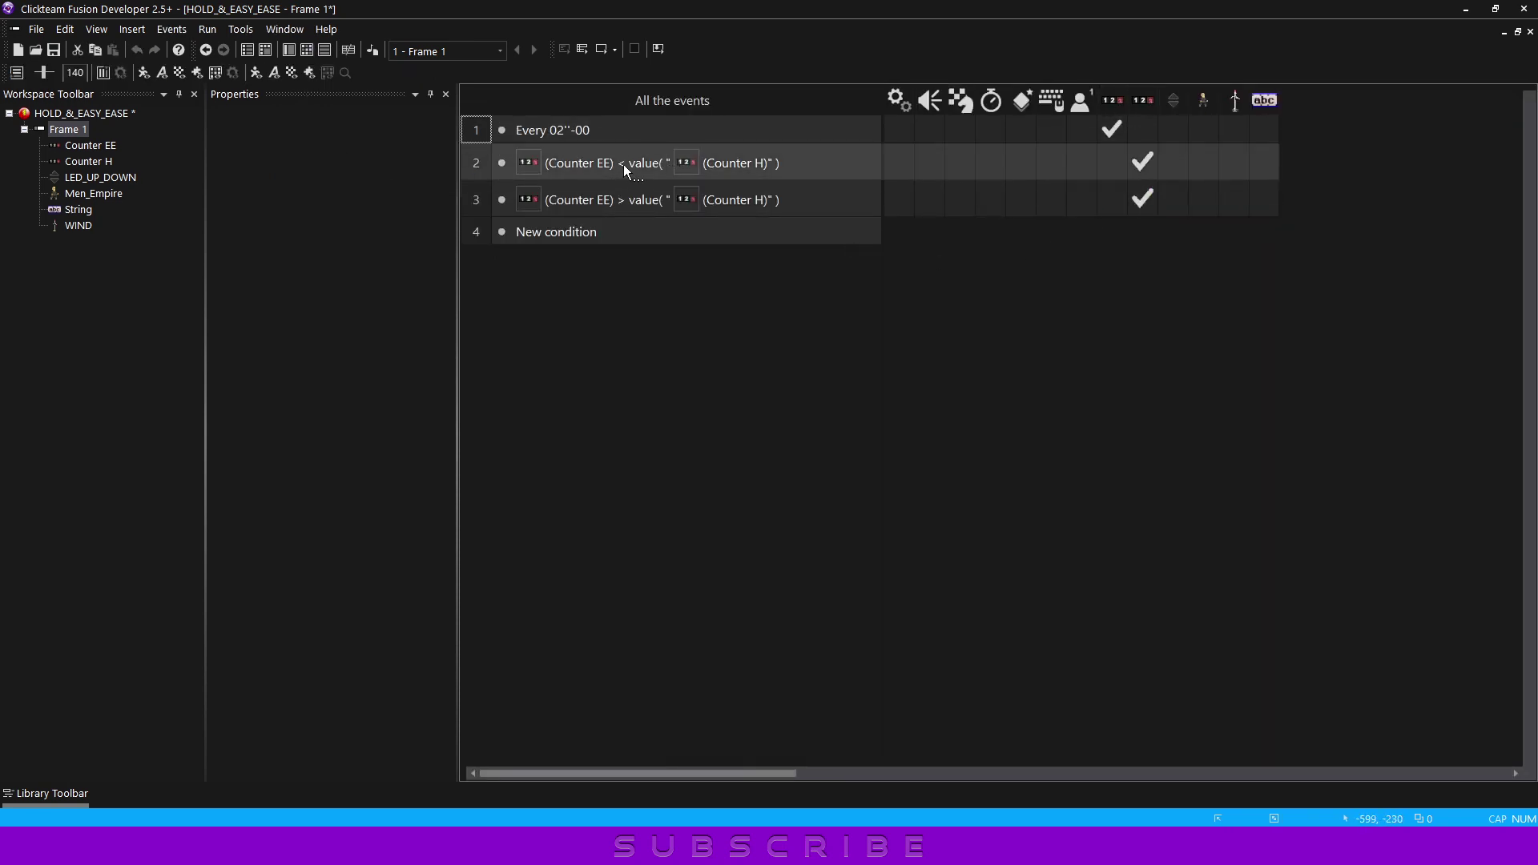
Make event 2 change LED_UP_DOWN's animation sequence to UP
left_click(1170, 163)
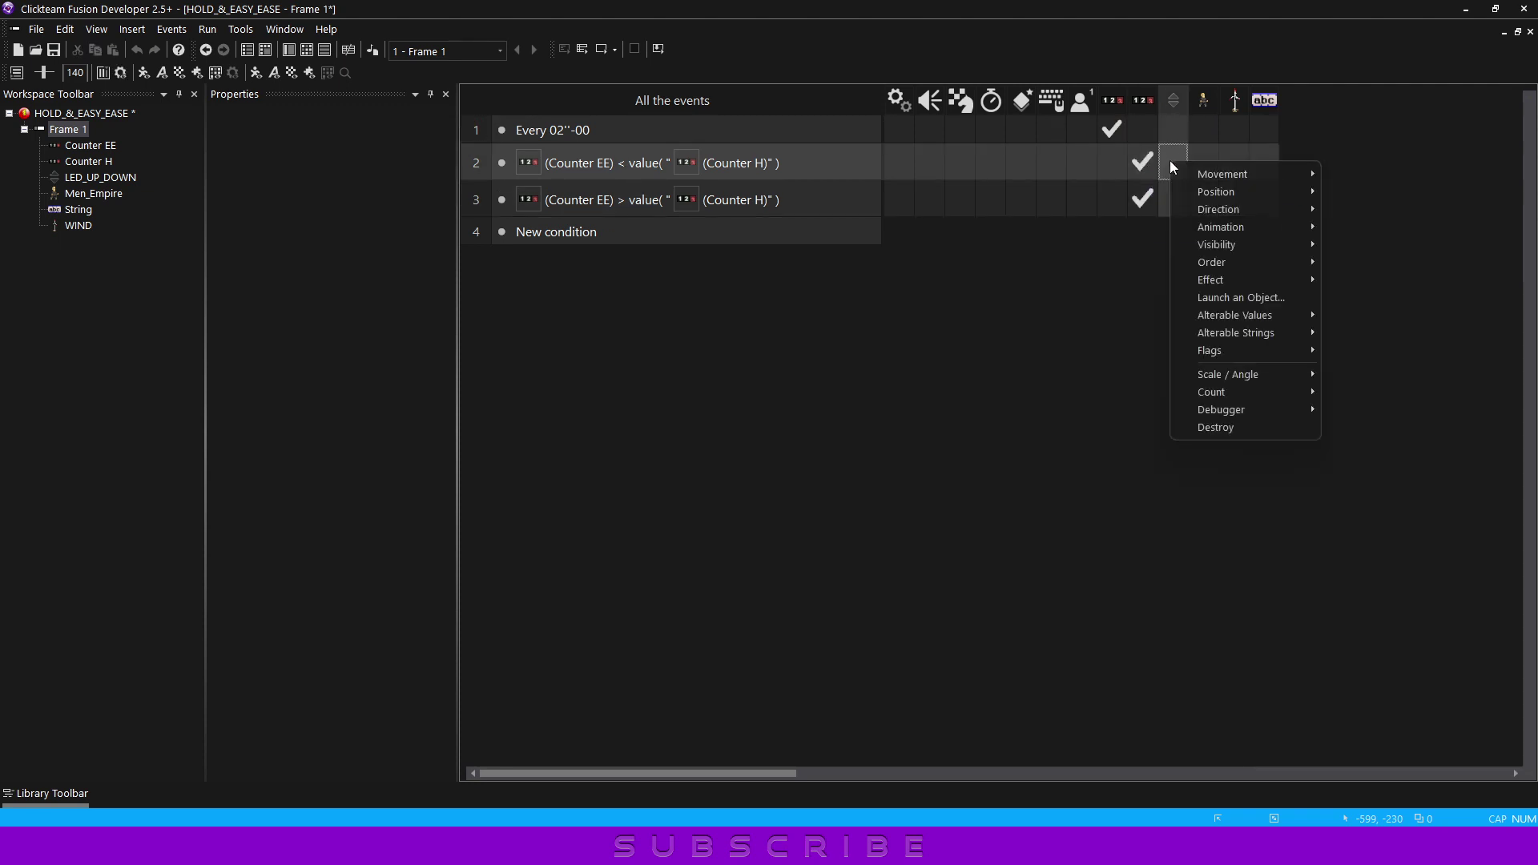
mouse_move(1233, 228)
mouse_move(1383, 268)
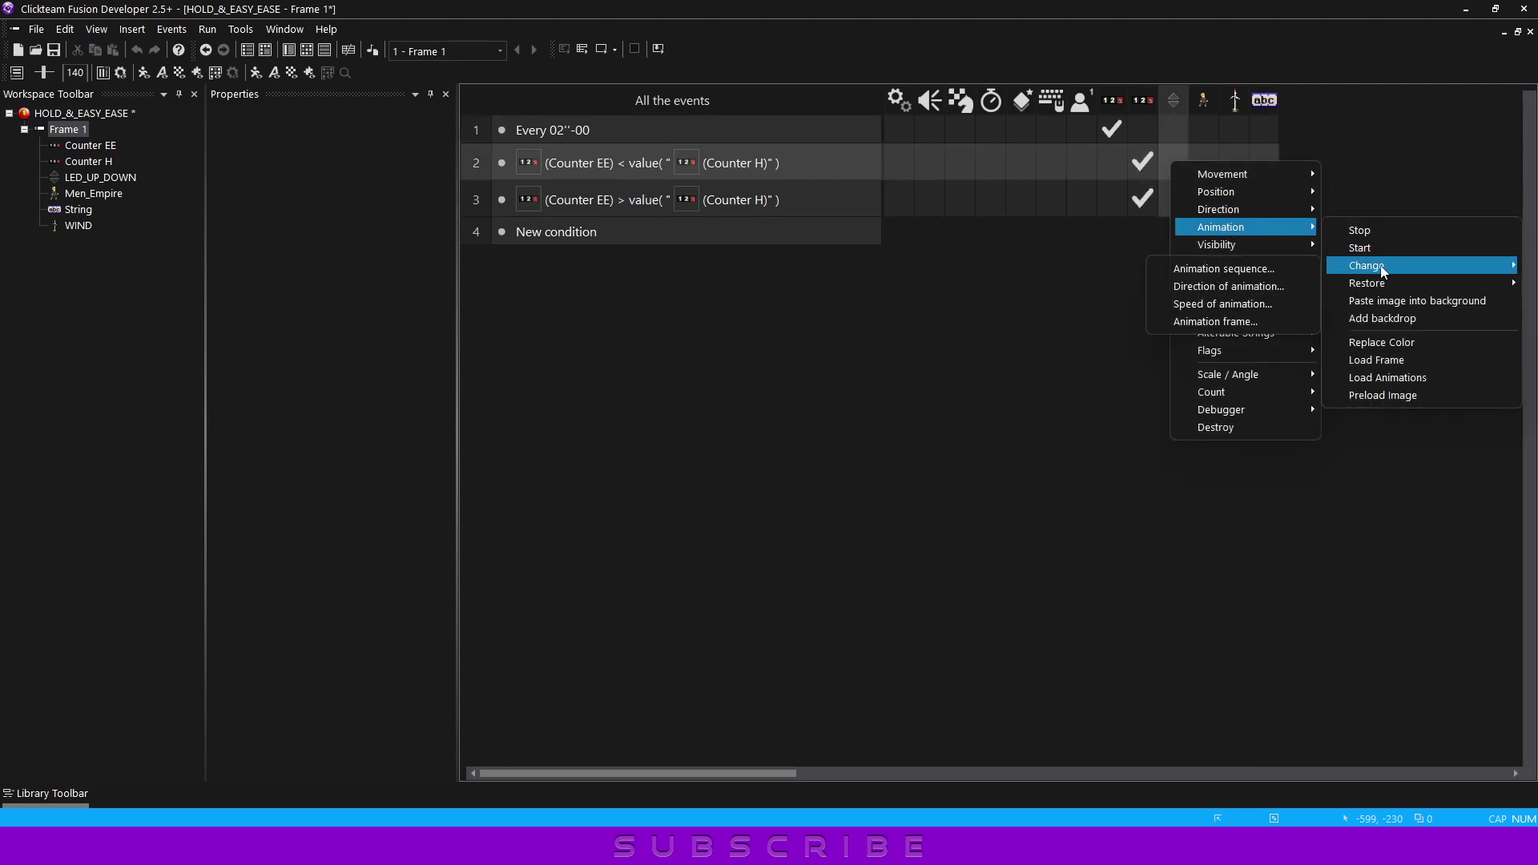
left_click(1238, 280)
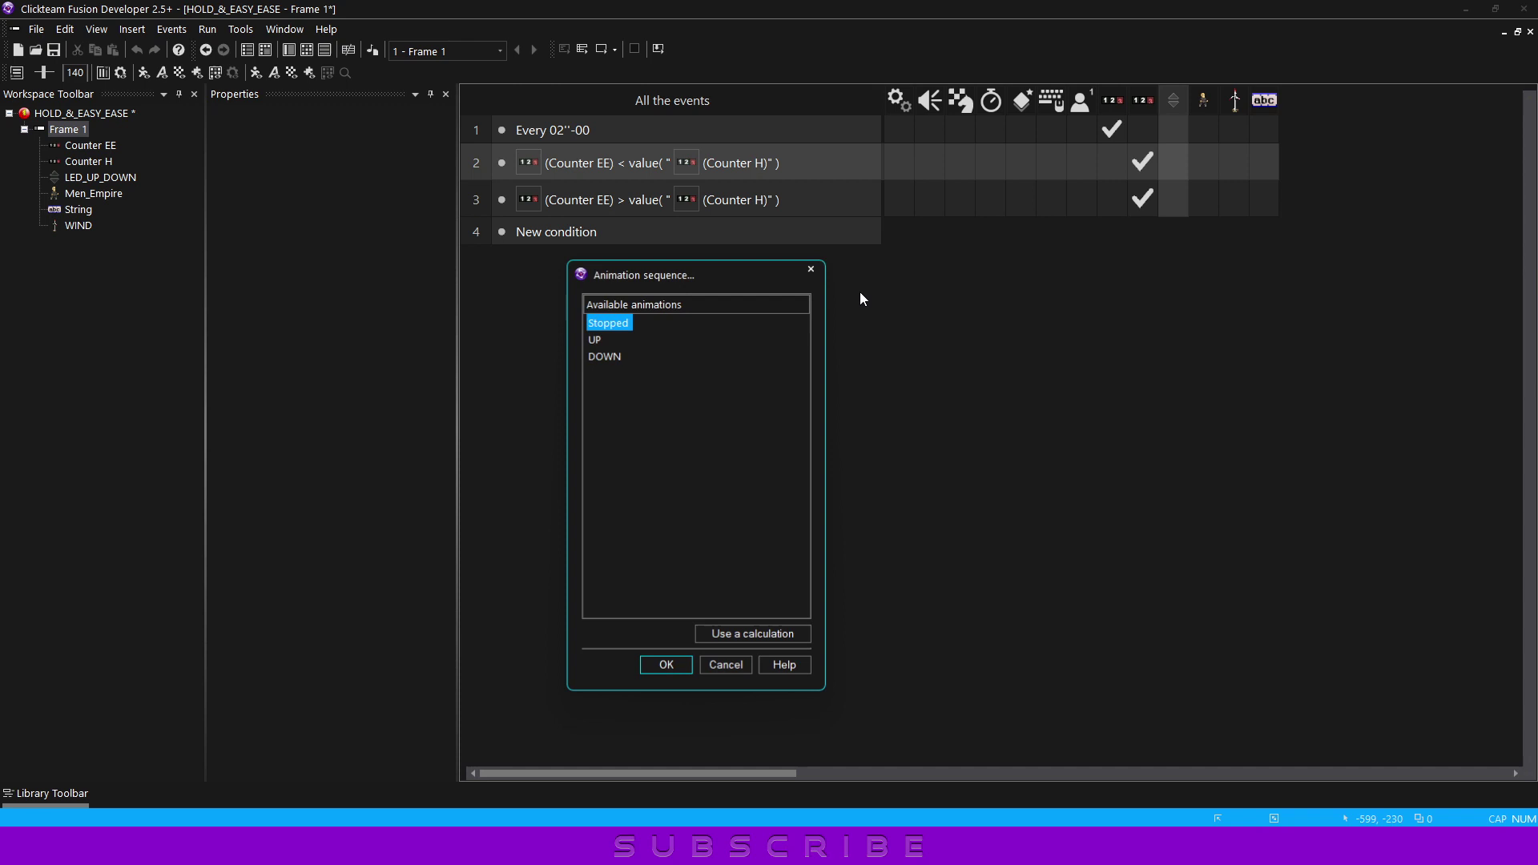
double_click(604, 335)
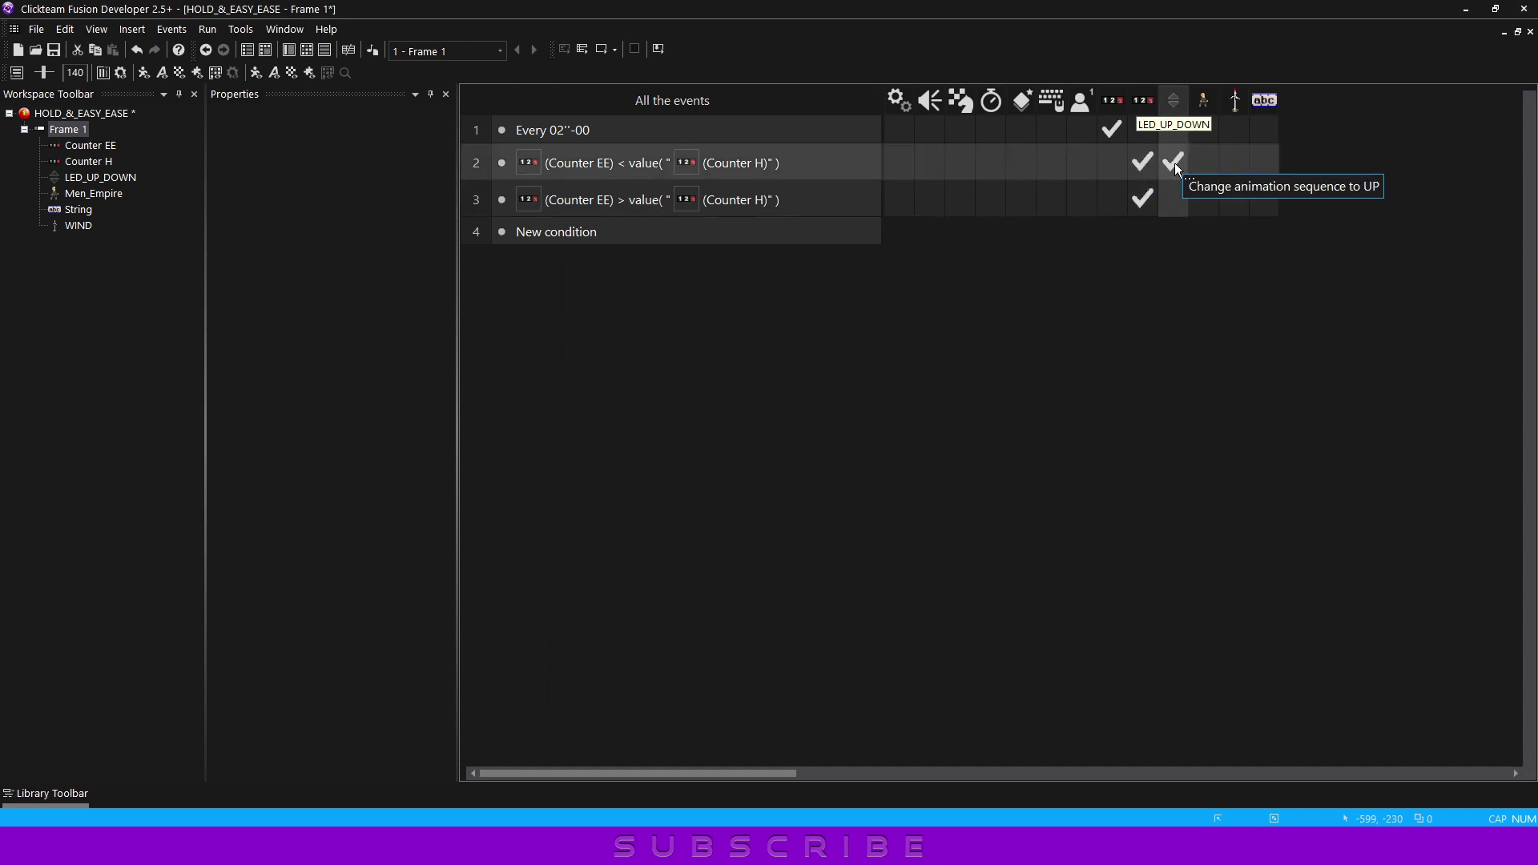
Copy the LED action into event 3 and change its animation to DOWN
left_click_drag(1173, 157, 1177, 206)
right_click(1178, 205)
left_click(1208, 487)
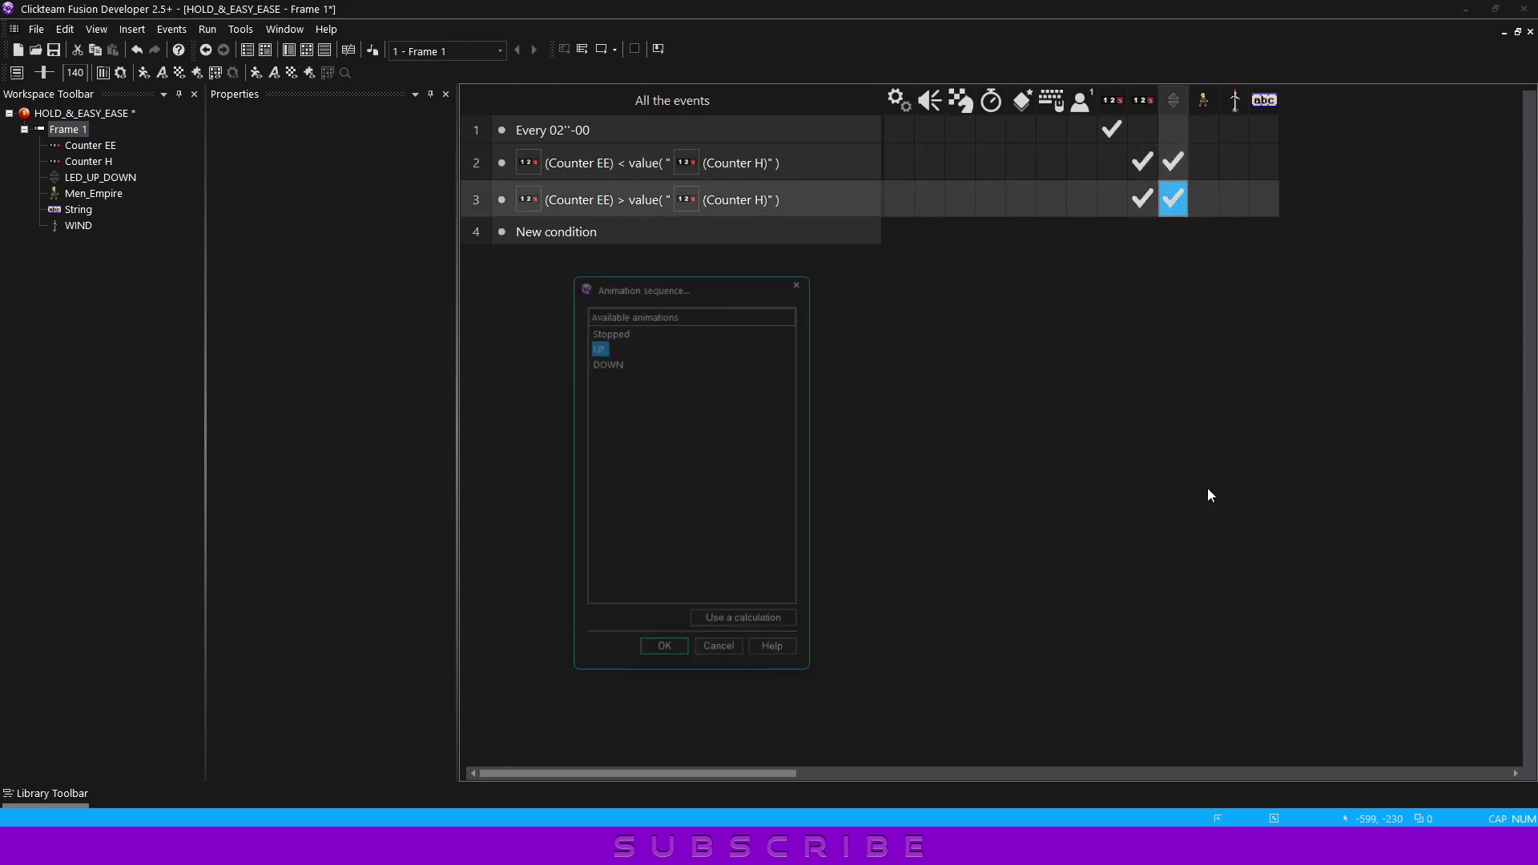
double_click(610, 358)
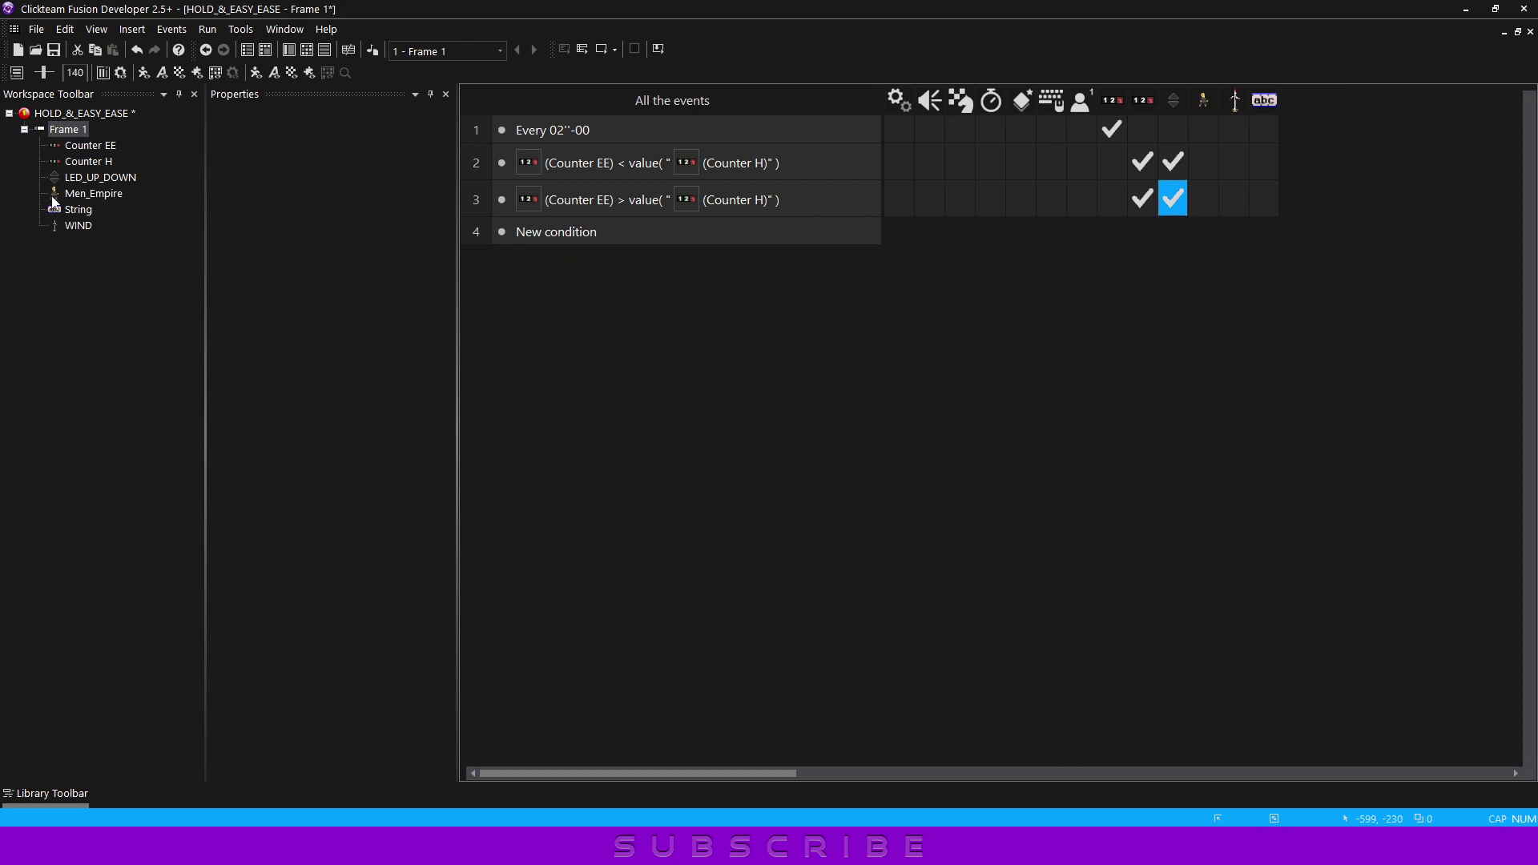
Open LED_UP_DOWN in the sprite editor and preview its UP animation
double_click(91, 178)
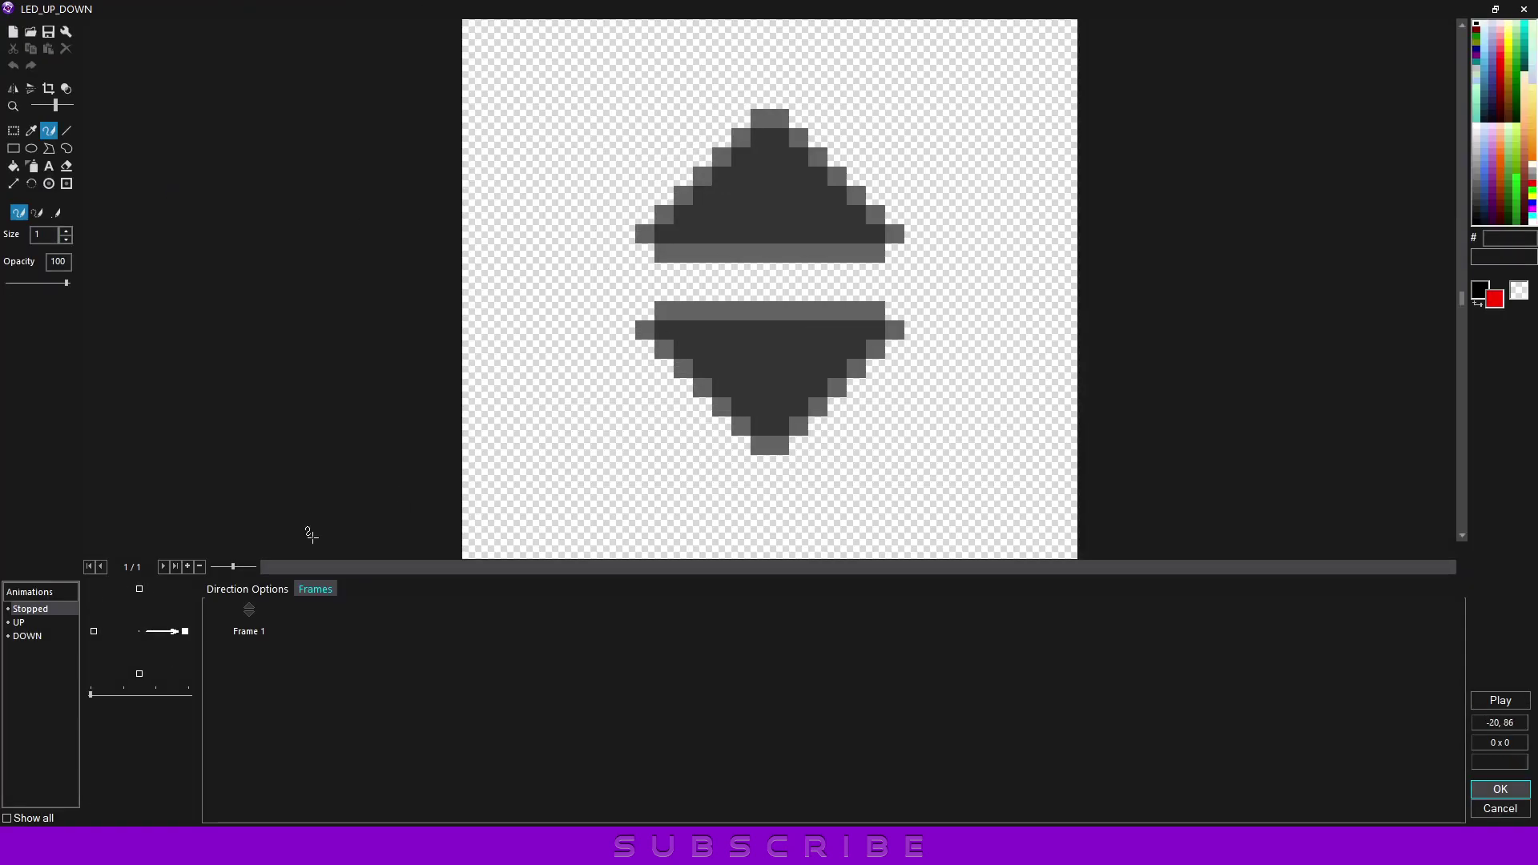
left_click(19, 623)
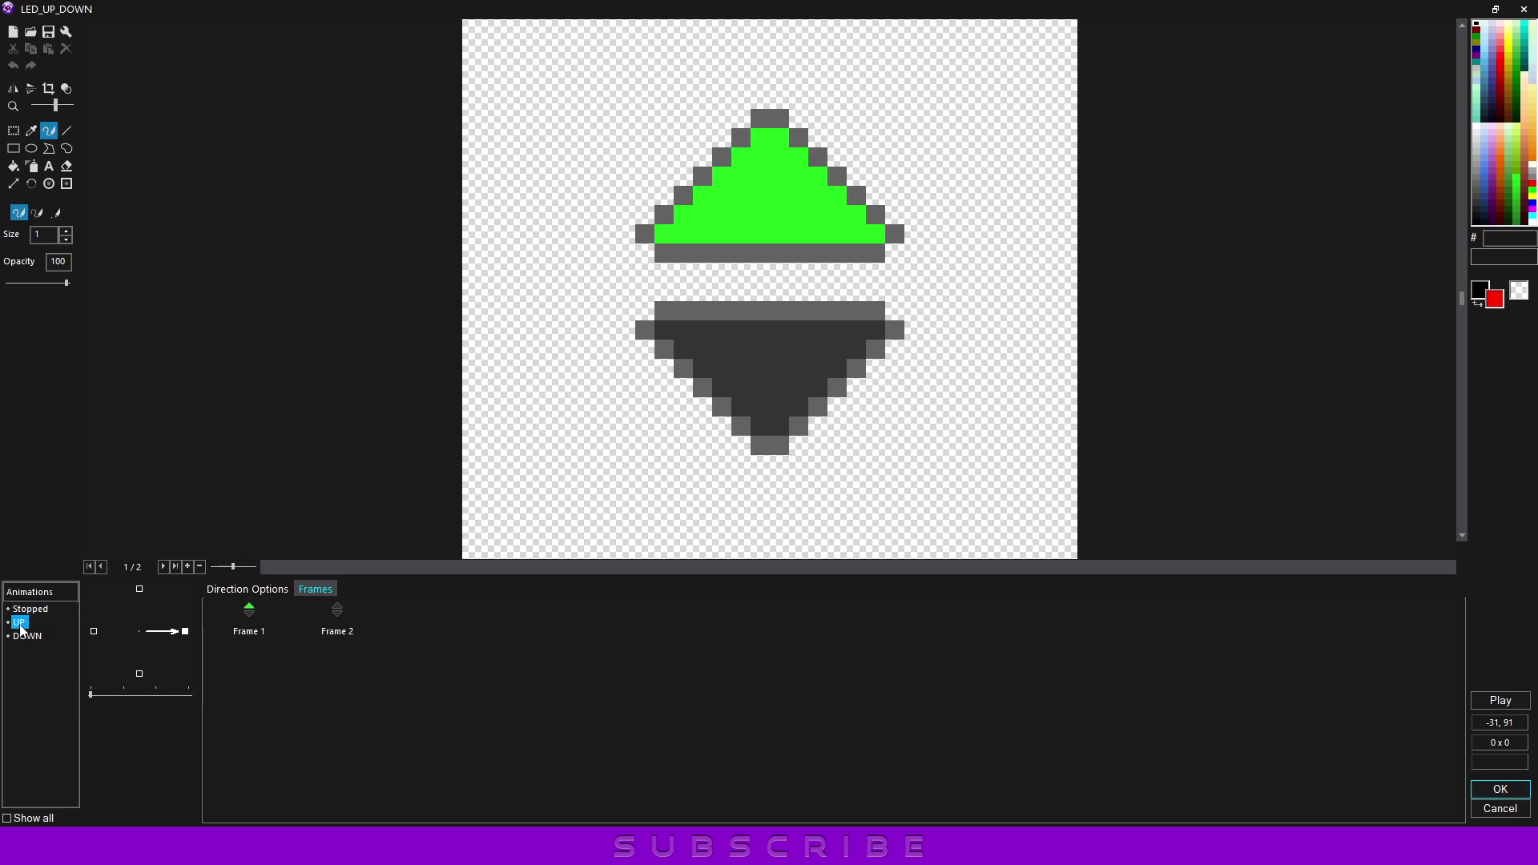
left_click(1500, 700)
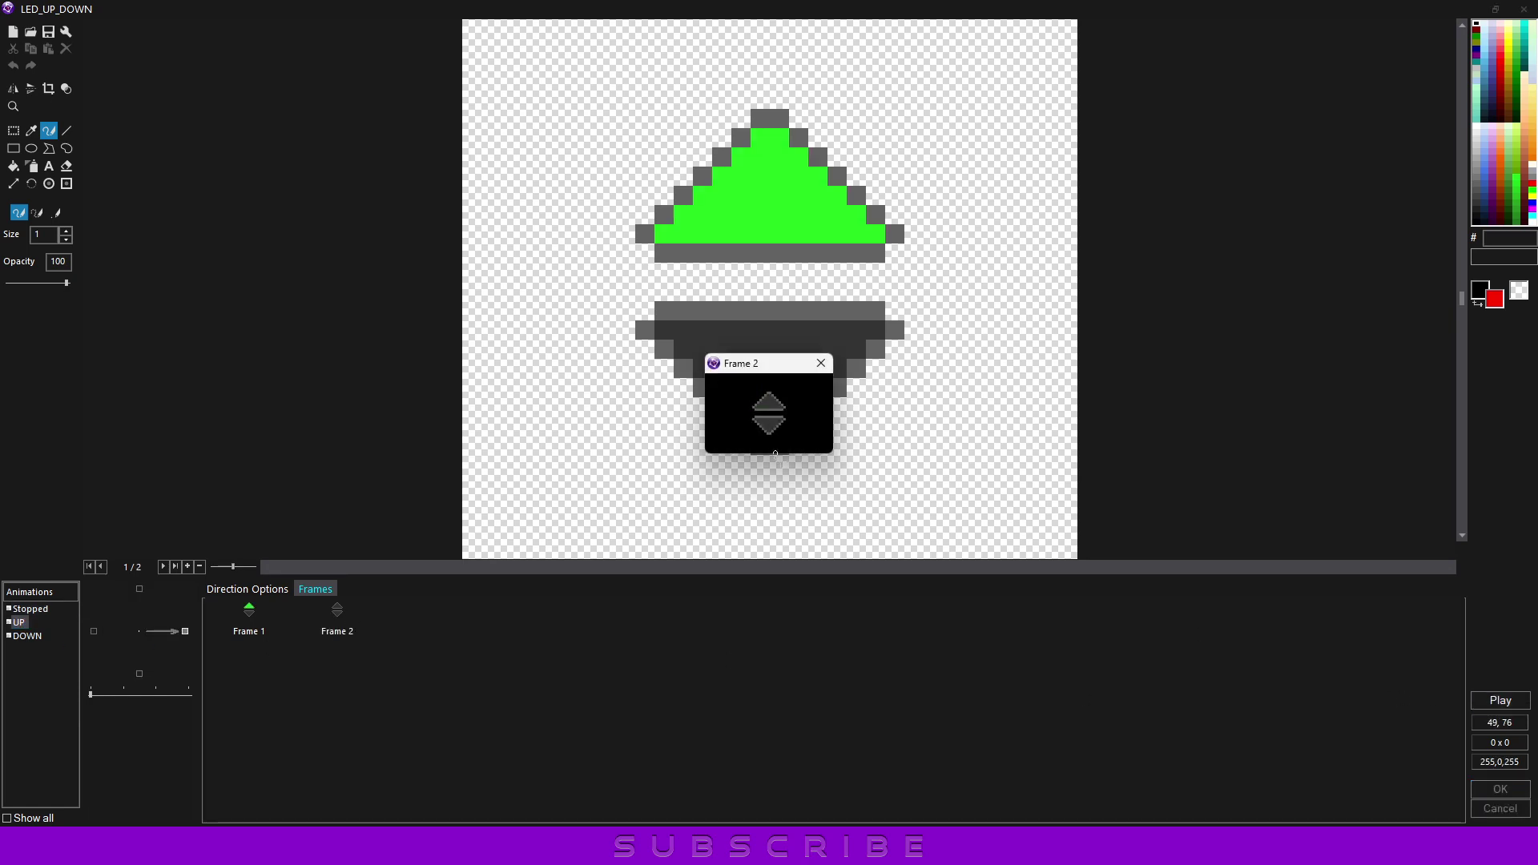
left_click(820, 364)
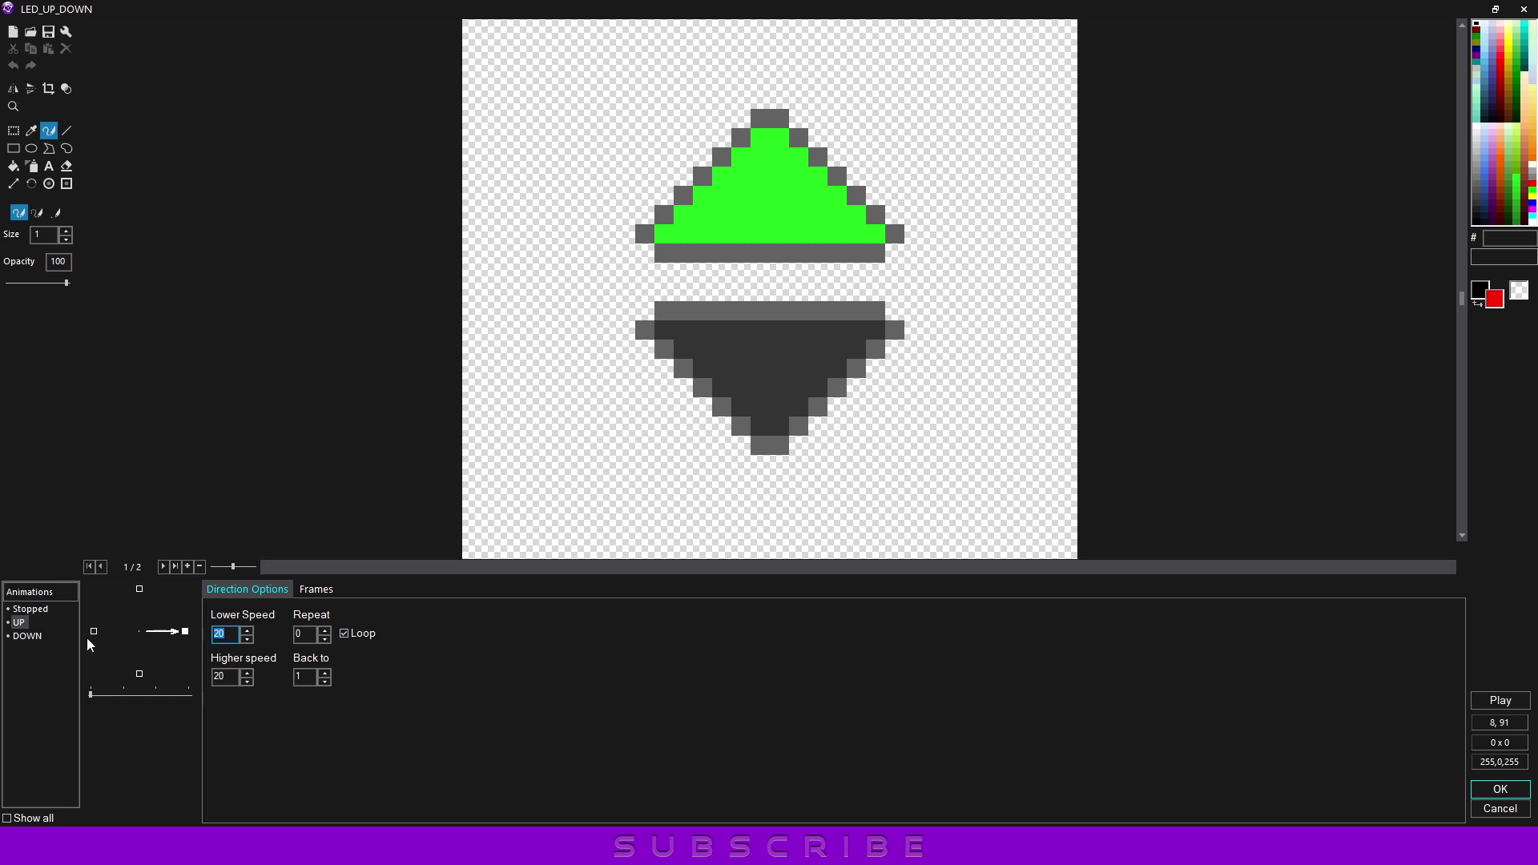
Check the DOWN animation, close the sprite editor, and test-run the frame
left_click(26, 637)
key("Up")
key("Down")
key("Up")
left_click(1487, 792)
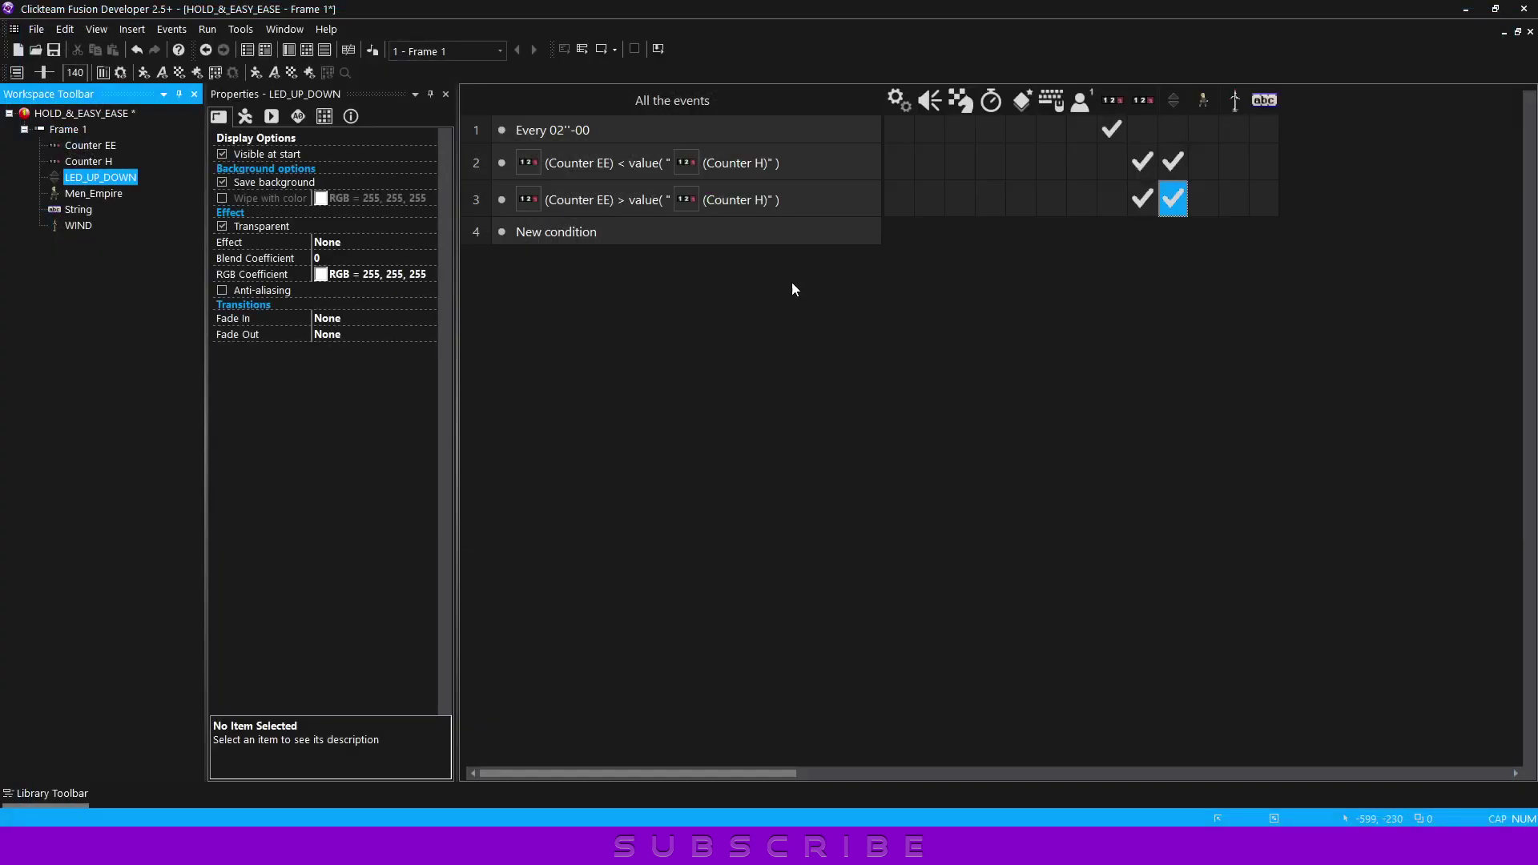
left_click(590, 51)
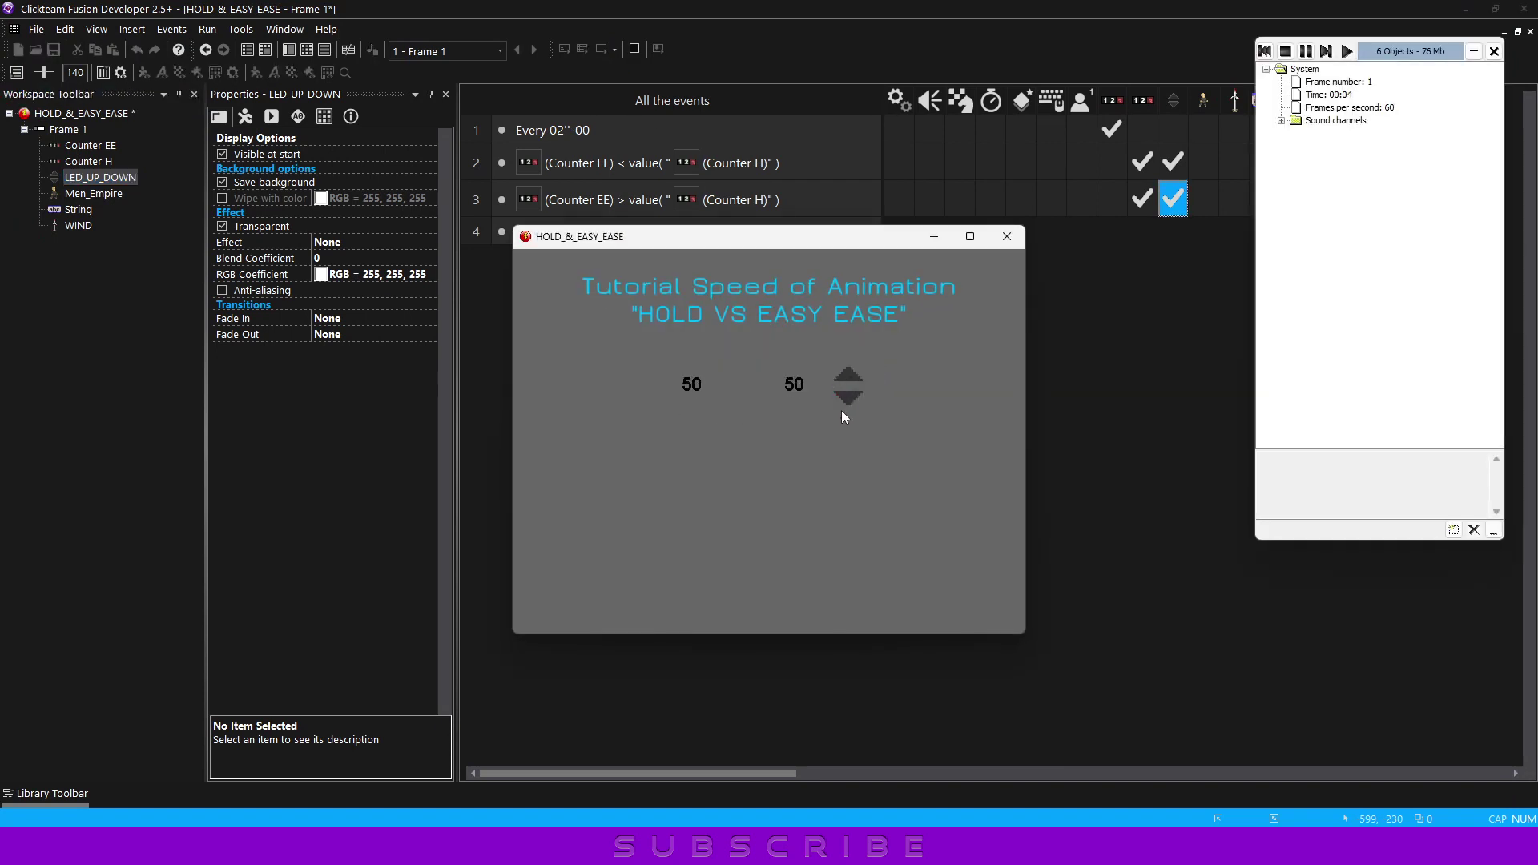
Close the test run and duplicate event 3 as event 4 with an Equal comparison
left_click(1006, 237)
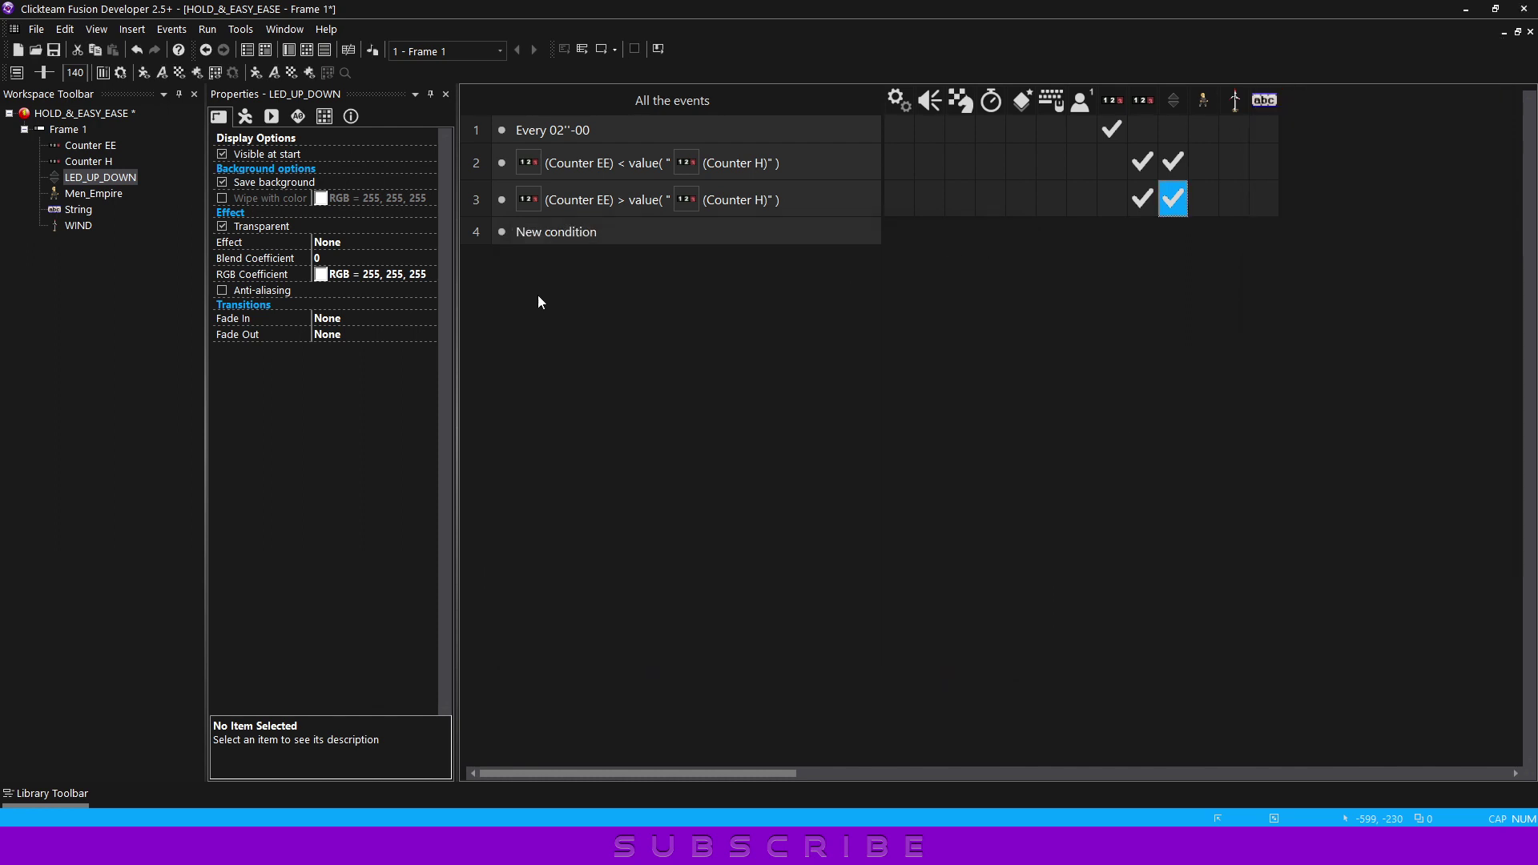
left_click_drag(500, 199, 479, 229, "ctrl")
double_click(636, 233)
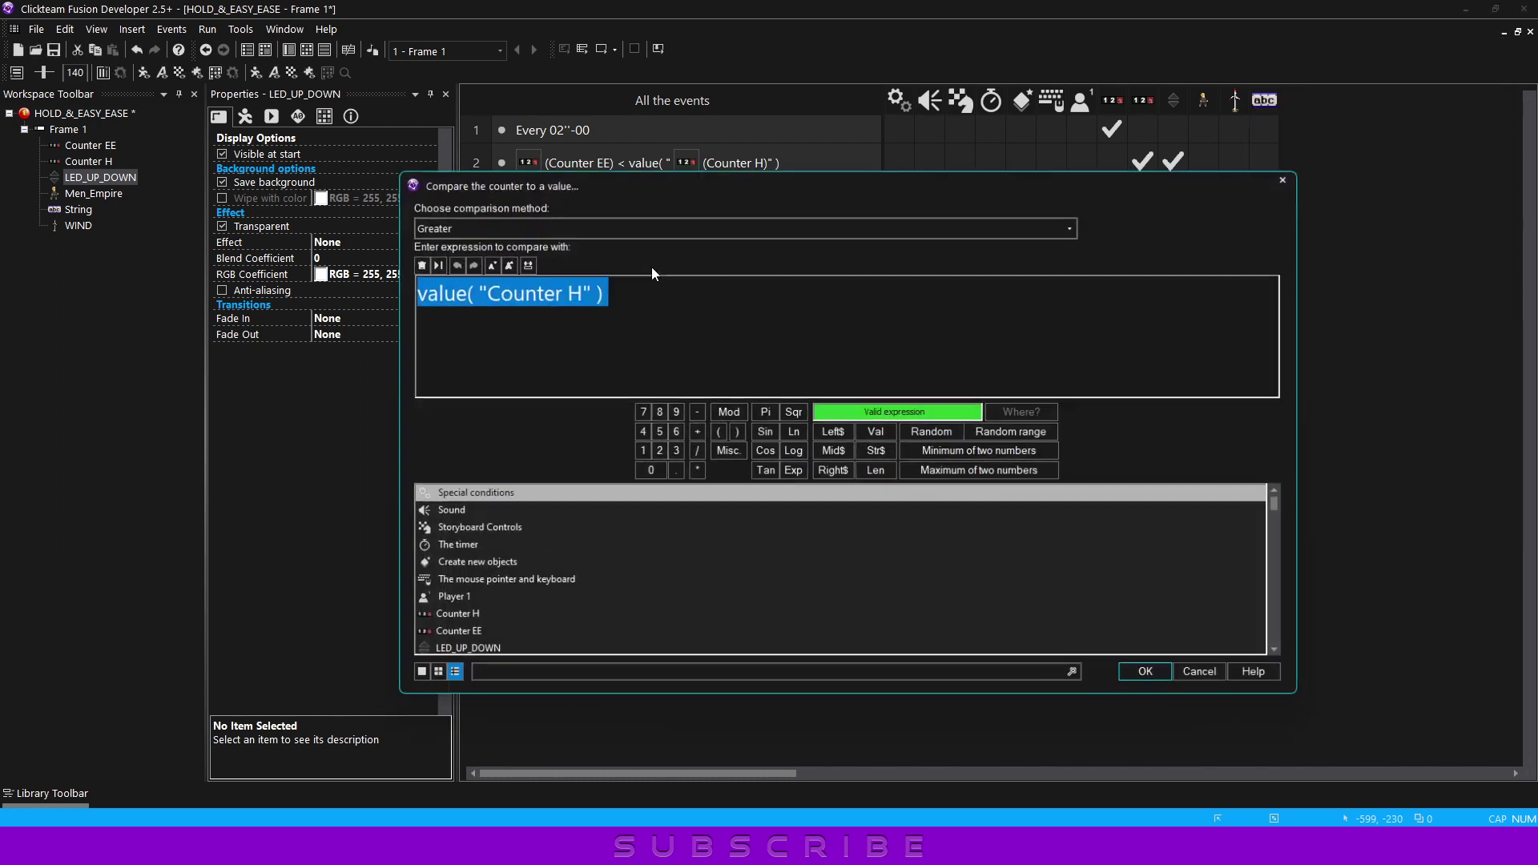
left_click(513, 227)
left_click(507, 242)
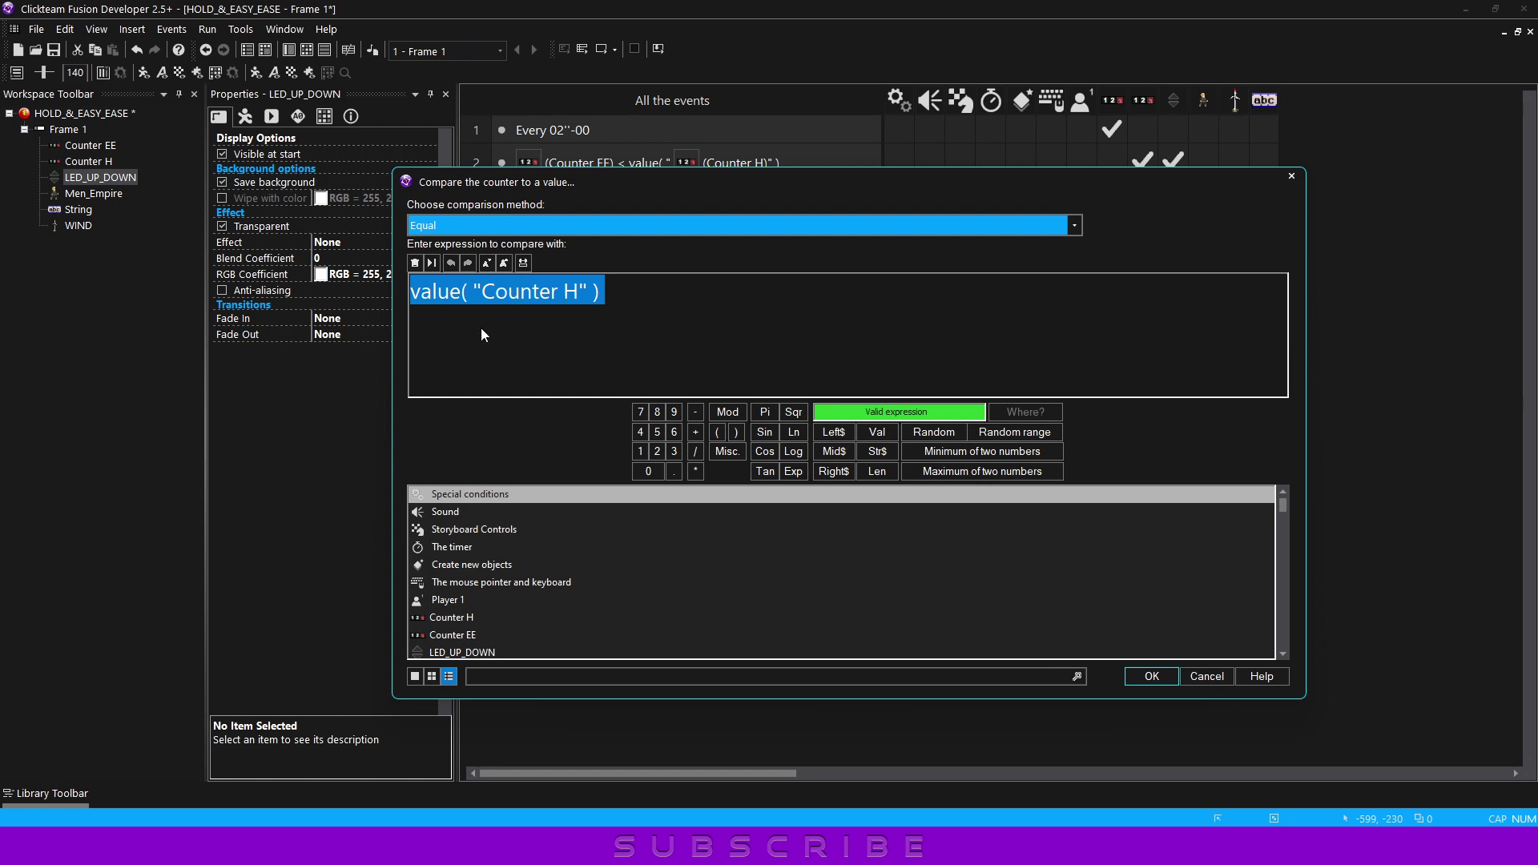
left_click(1151, 676)
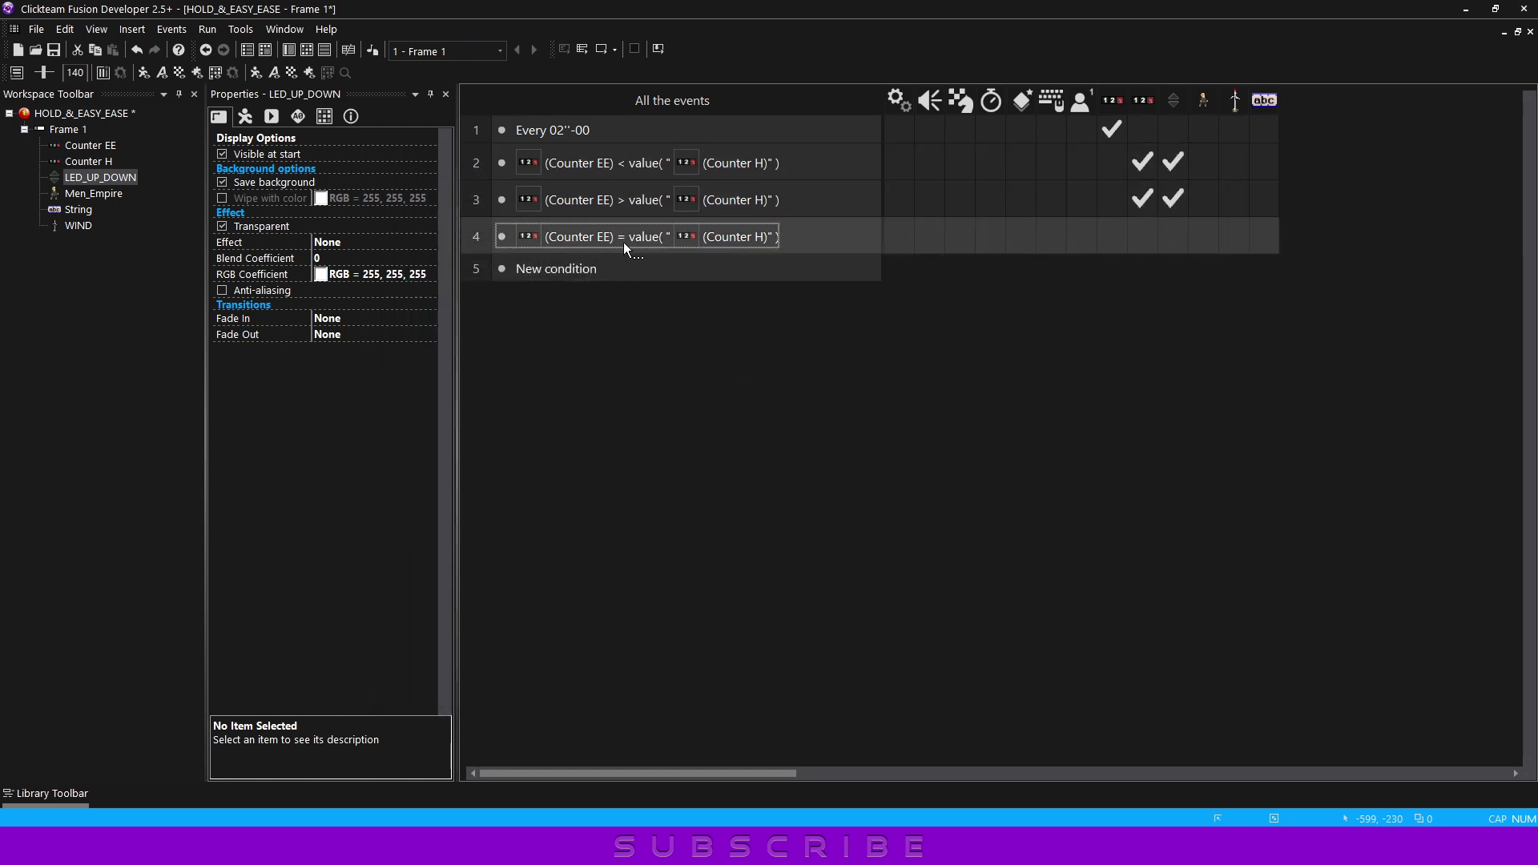
Copy the LED action into event 4, set it to the Stopped animation, and test-run
left_click_drag(1172, 199, 1172, 237)
right_click(1173, 236)
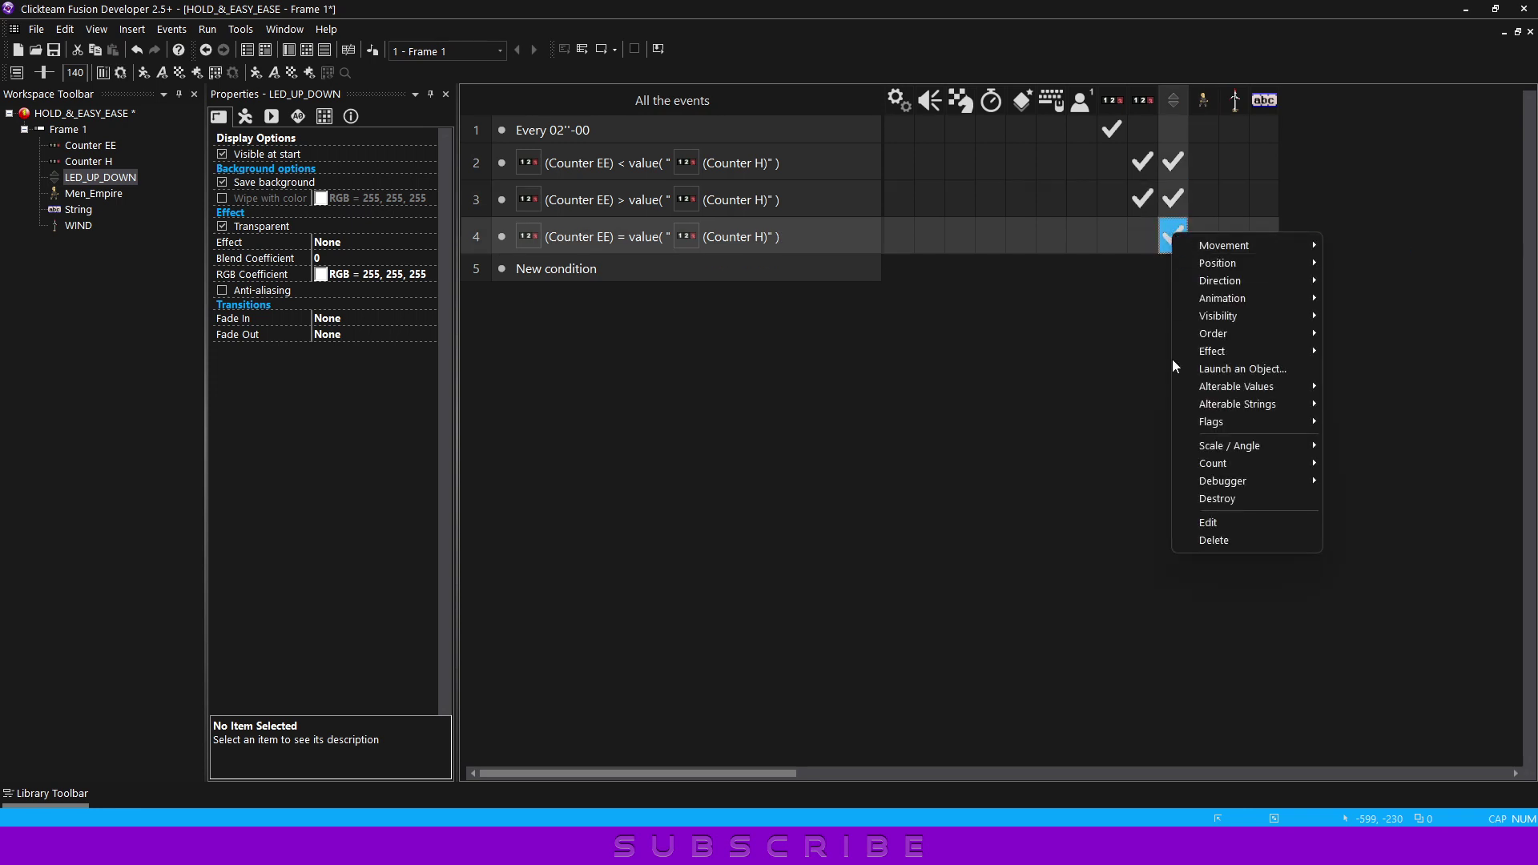
left_click(1191, 523)
left_click(619, 325)
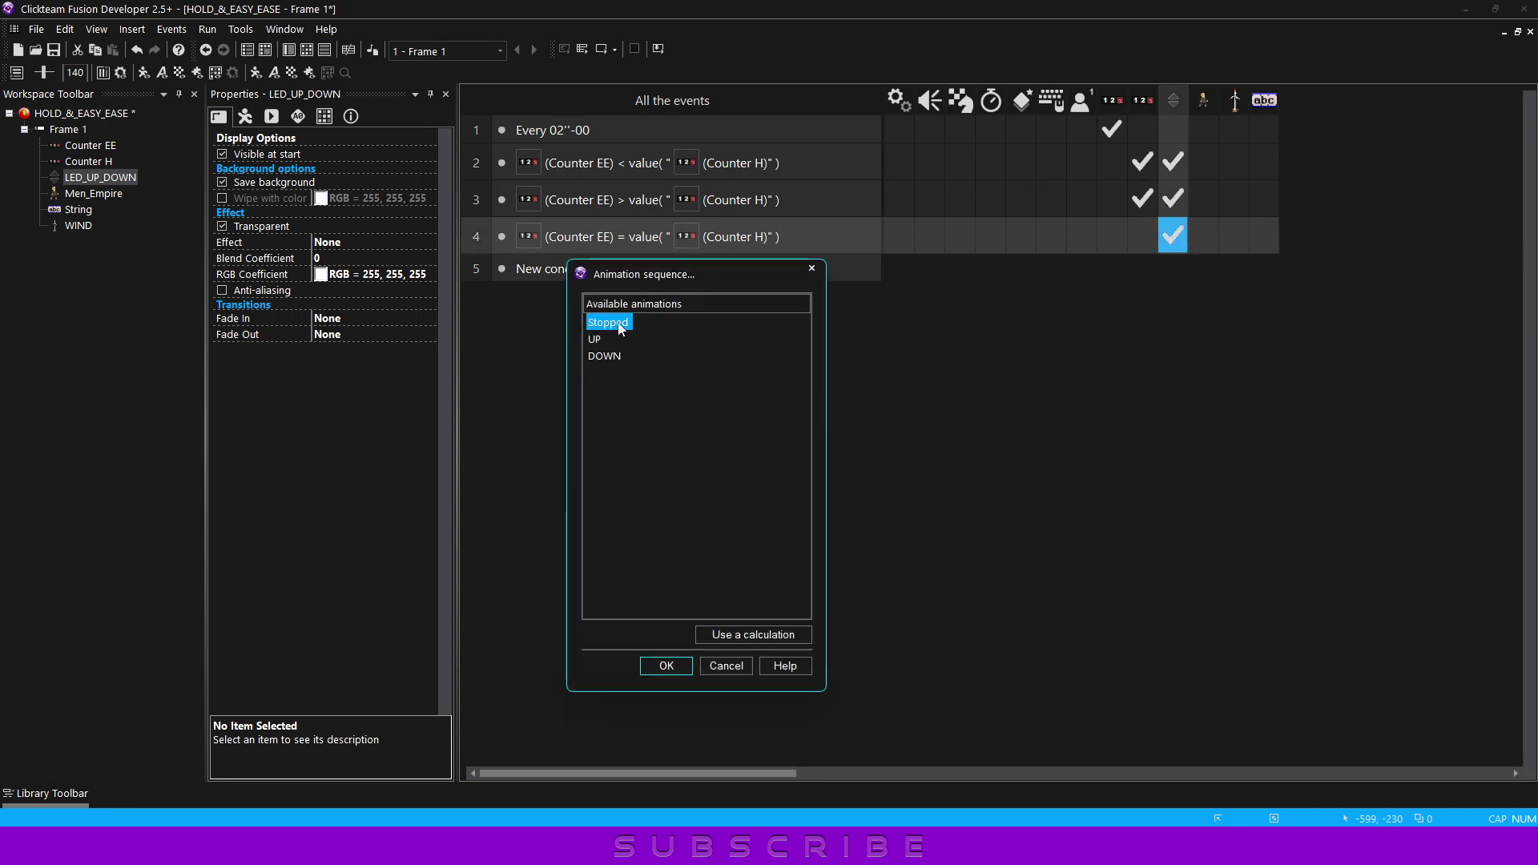
double_click(611, 325)
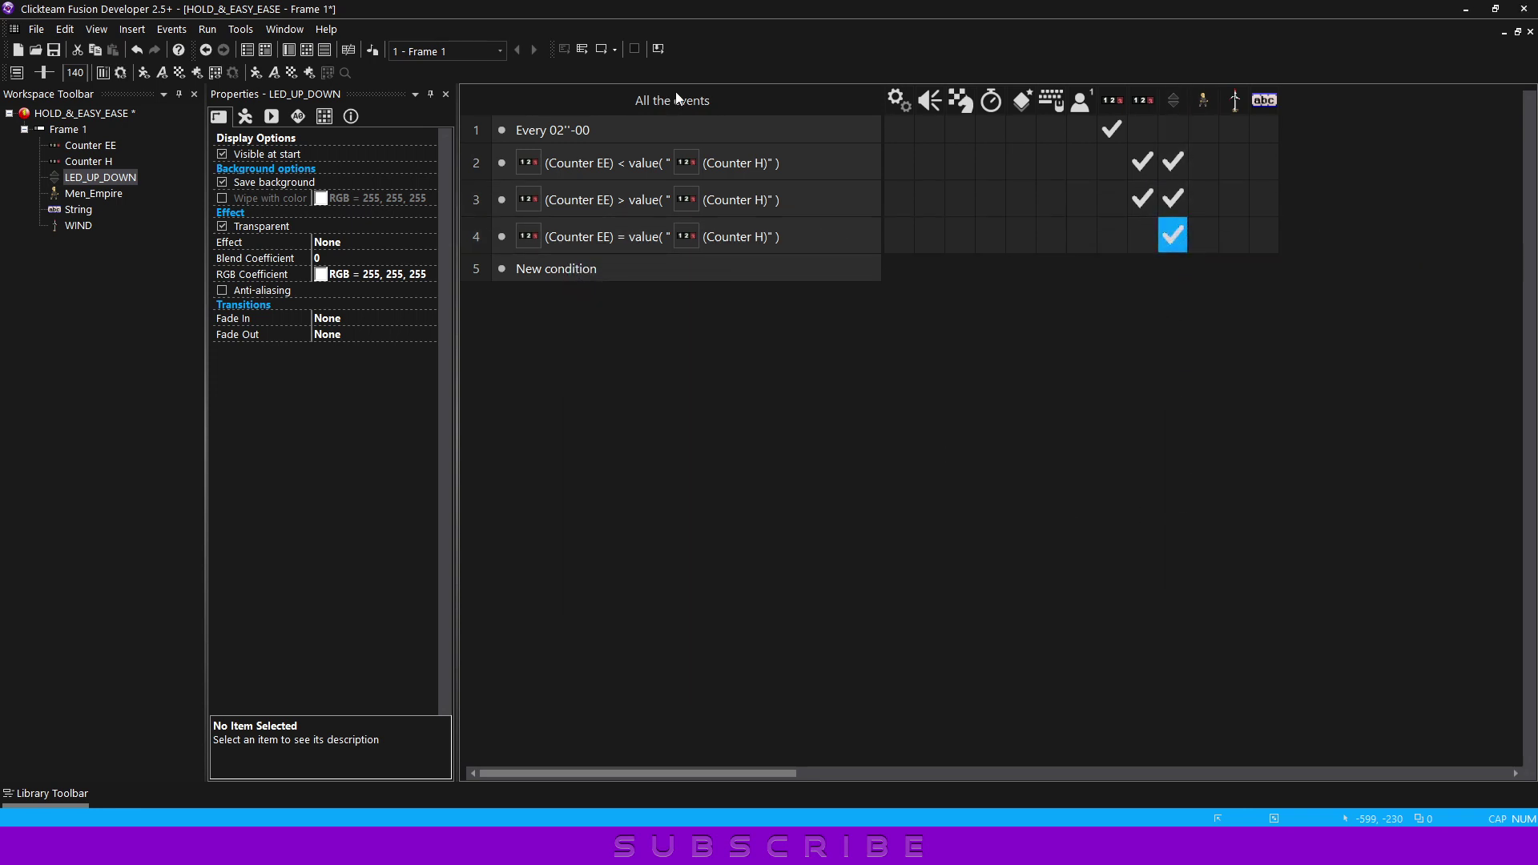
left_click(602, 51)
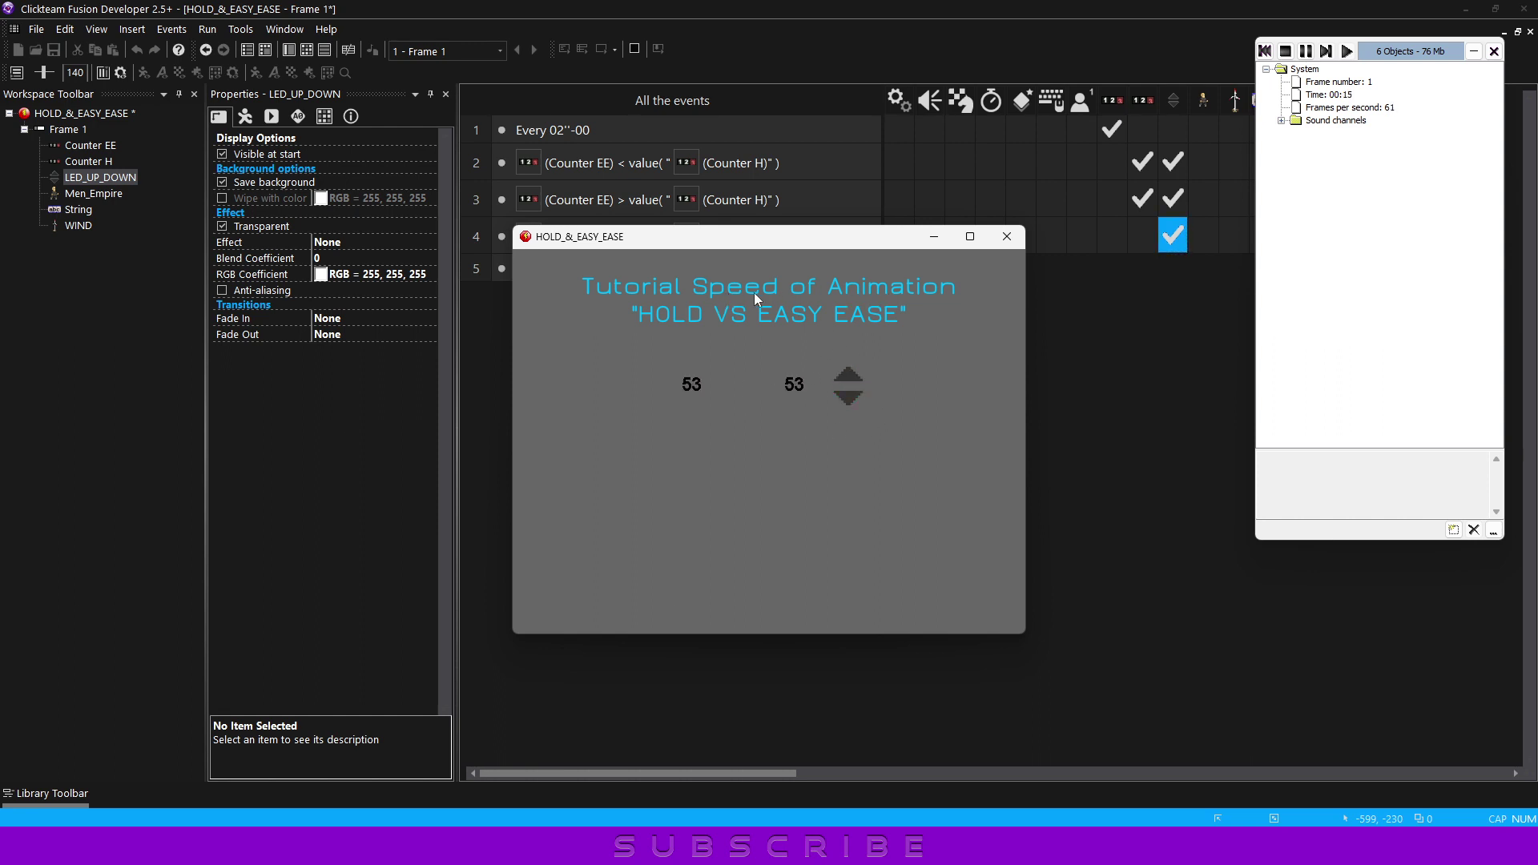
Close the running game and go back to the Frame Editor layout
left_click(1009, 237)
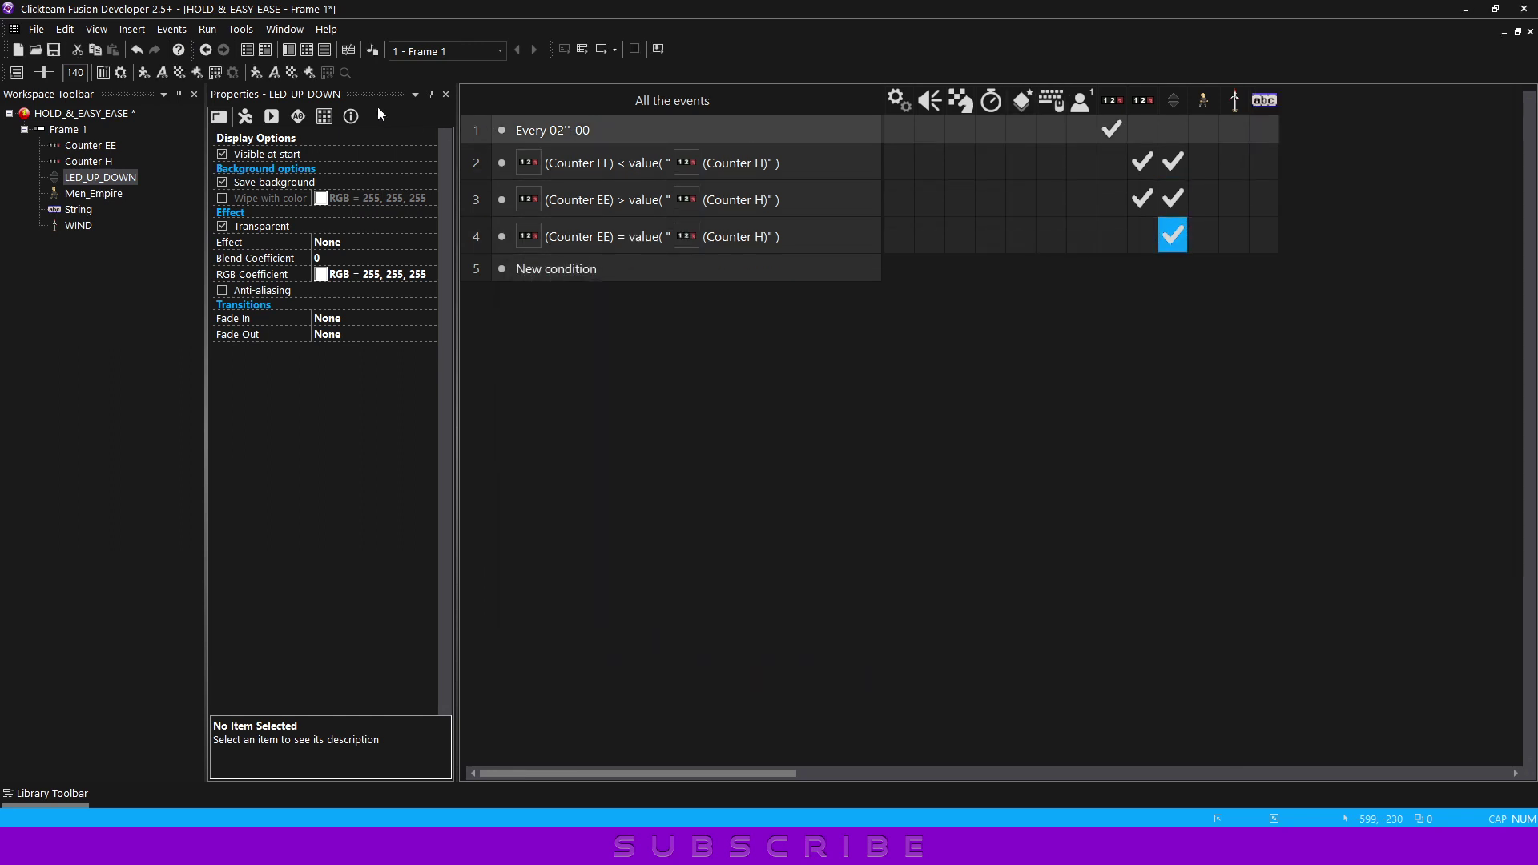
left_click(290, 51)
Move the Men_Empire character and windmill into the play area and clone the character beside it
left_click(841, 192)
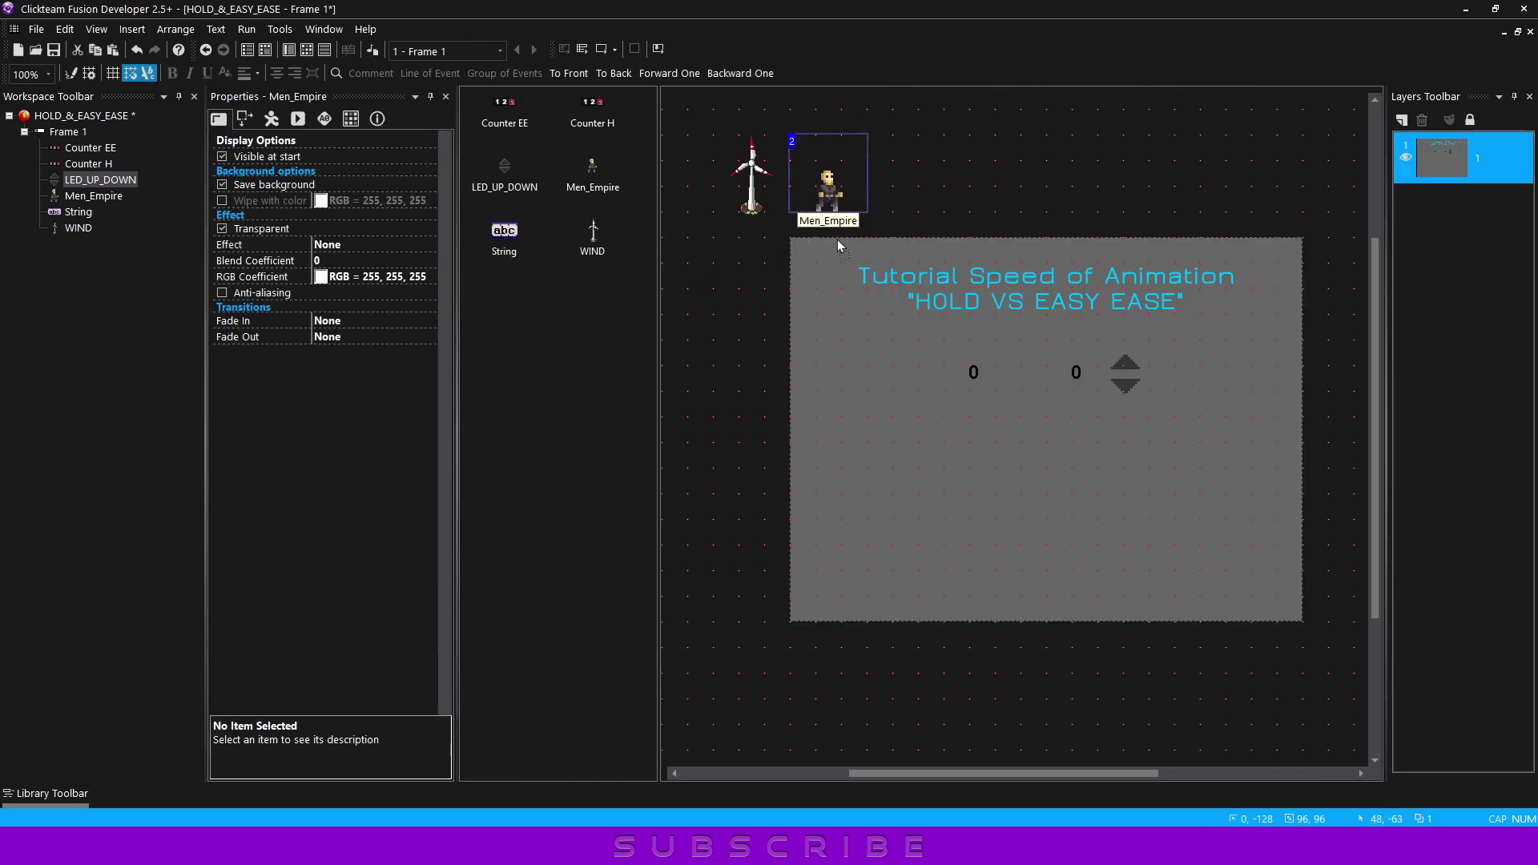
left_click_drag(976, 448, 971, 446)
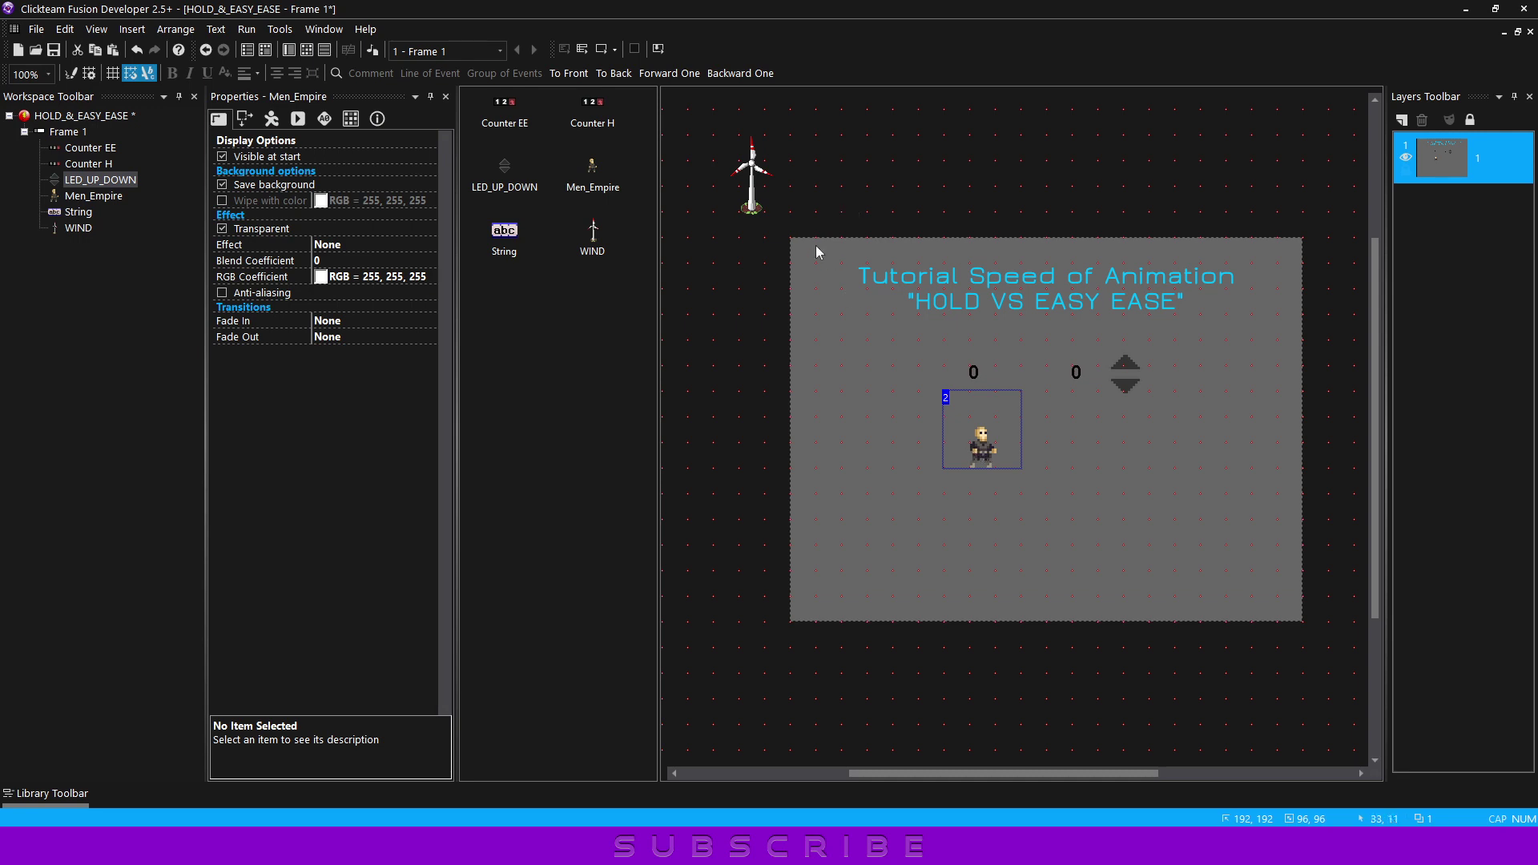
mouse_move(755, 205)
left_mouse_down()
mouse_move(955, 545)
mouse_move(989, 549)
left_mouse_up()
right_click(919, 444)
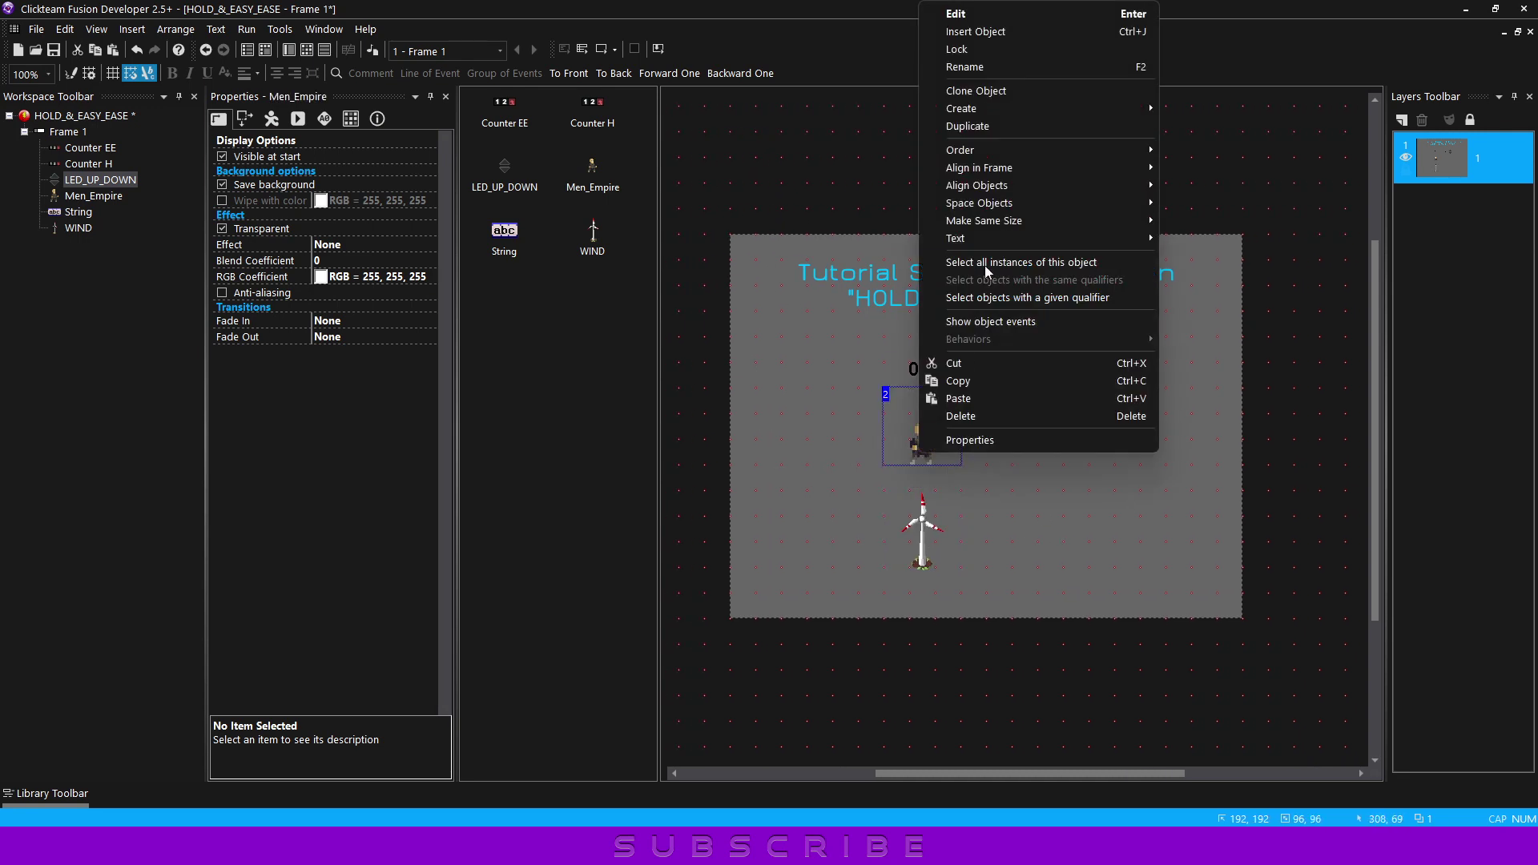
left_click(987, 92)
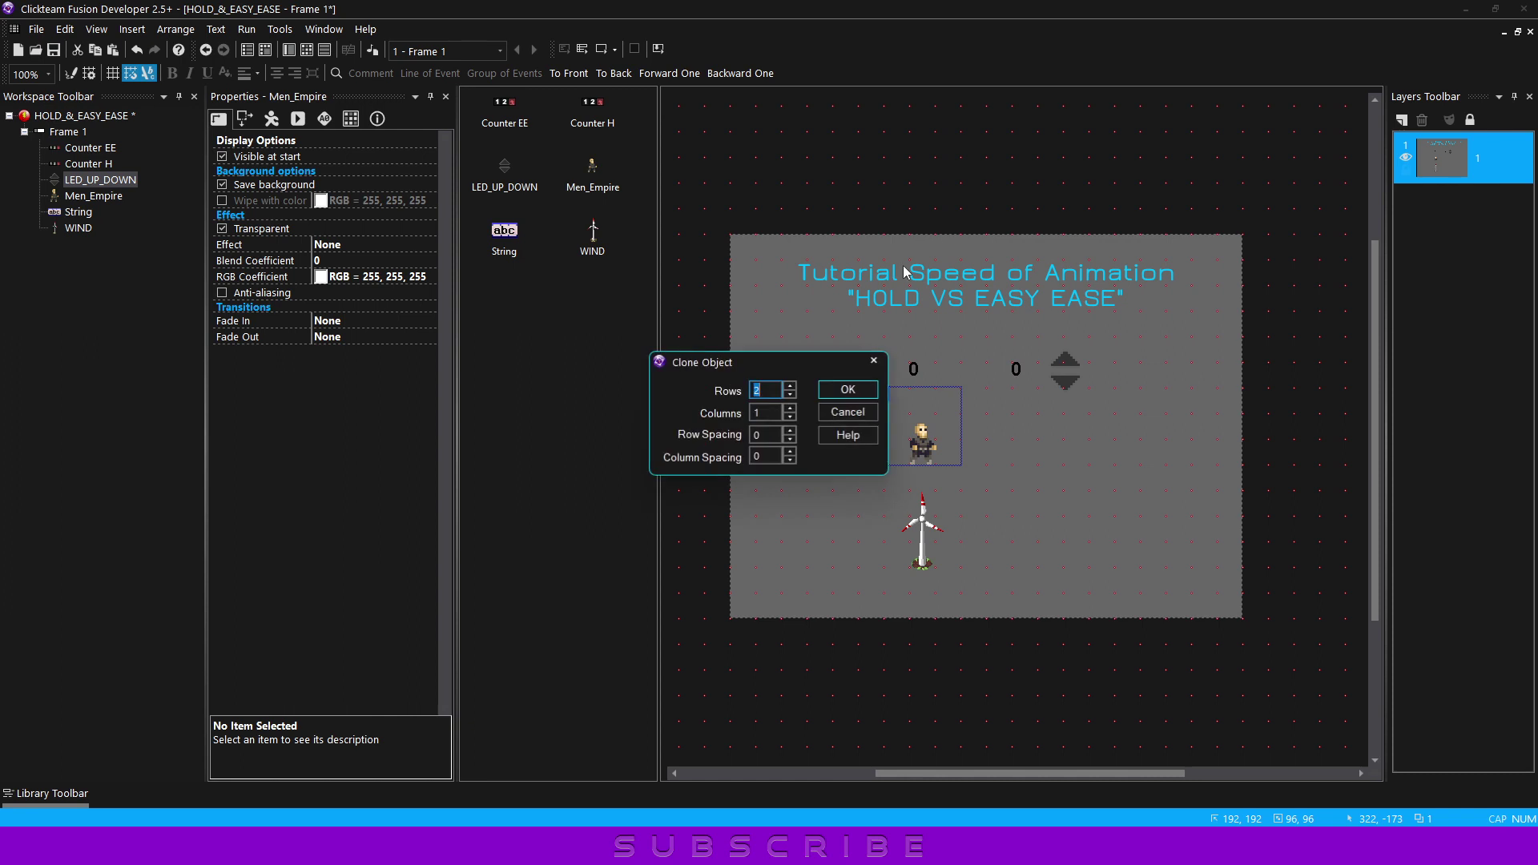
left_click(791, 394)
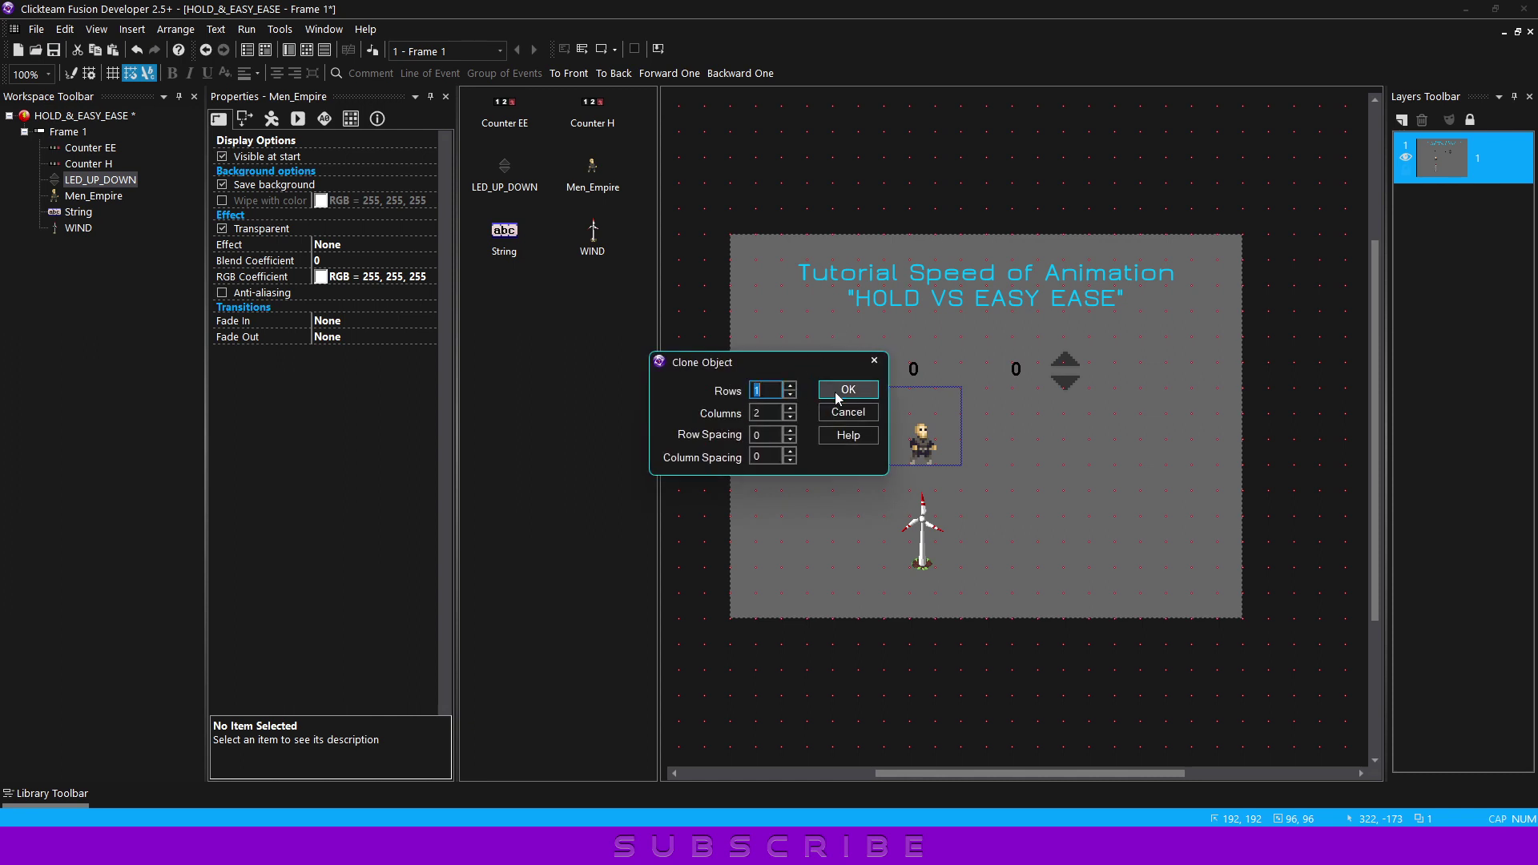
left_click(849, 389)
left_click_drag(1002, 444, 1004, 501)
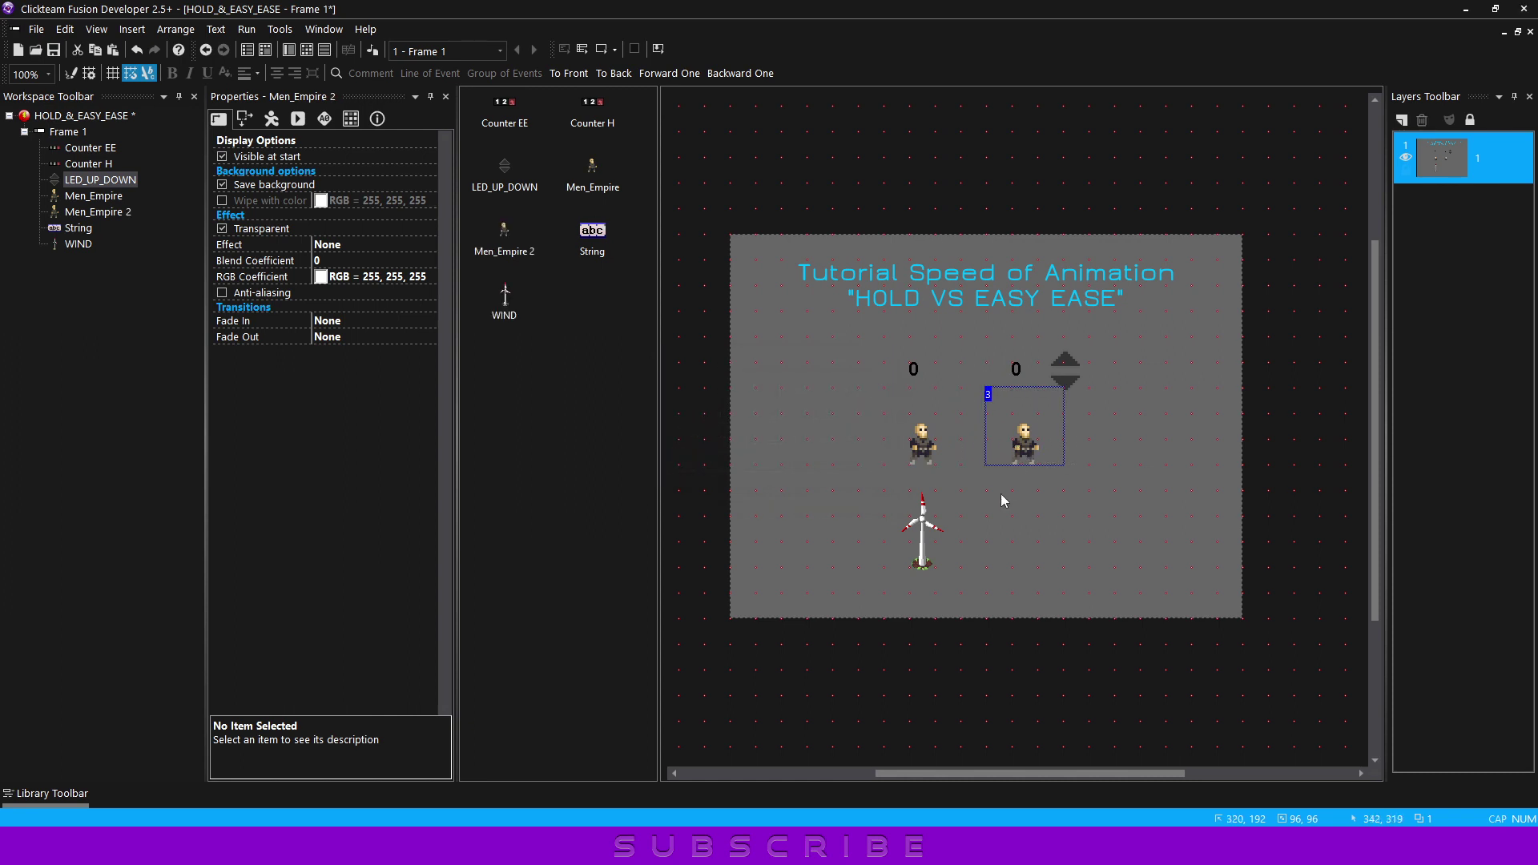
Clone the windmill and place the copy under the right character
left_click(923, 528)
right_click(921, 520)
left_click(978, 157)
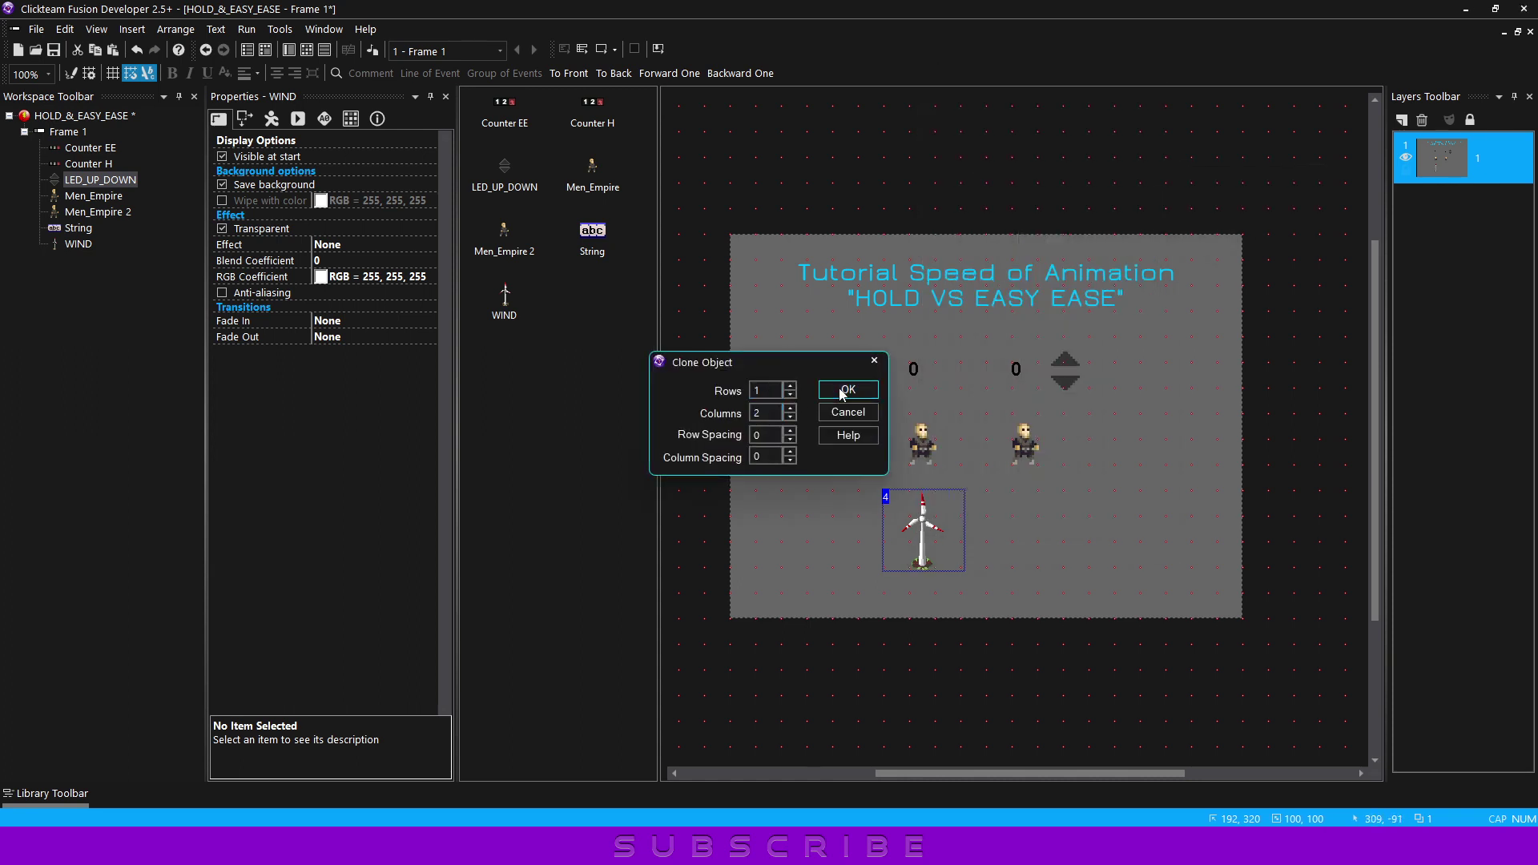
left_click(848, 389)
left_click_drag(985, 533, 1007, 534)
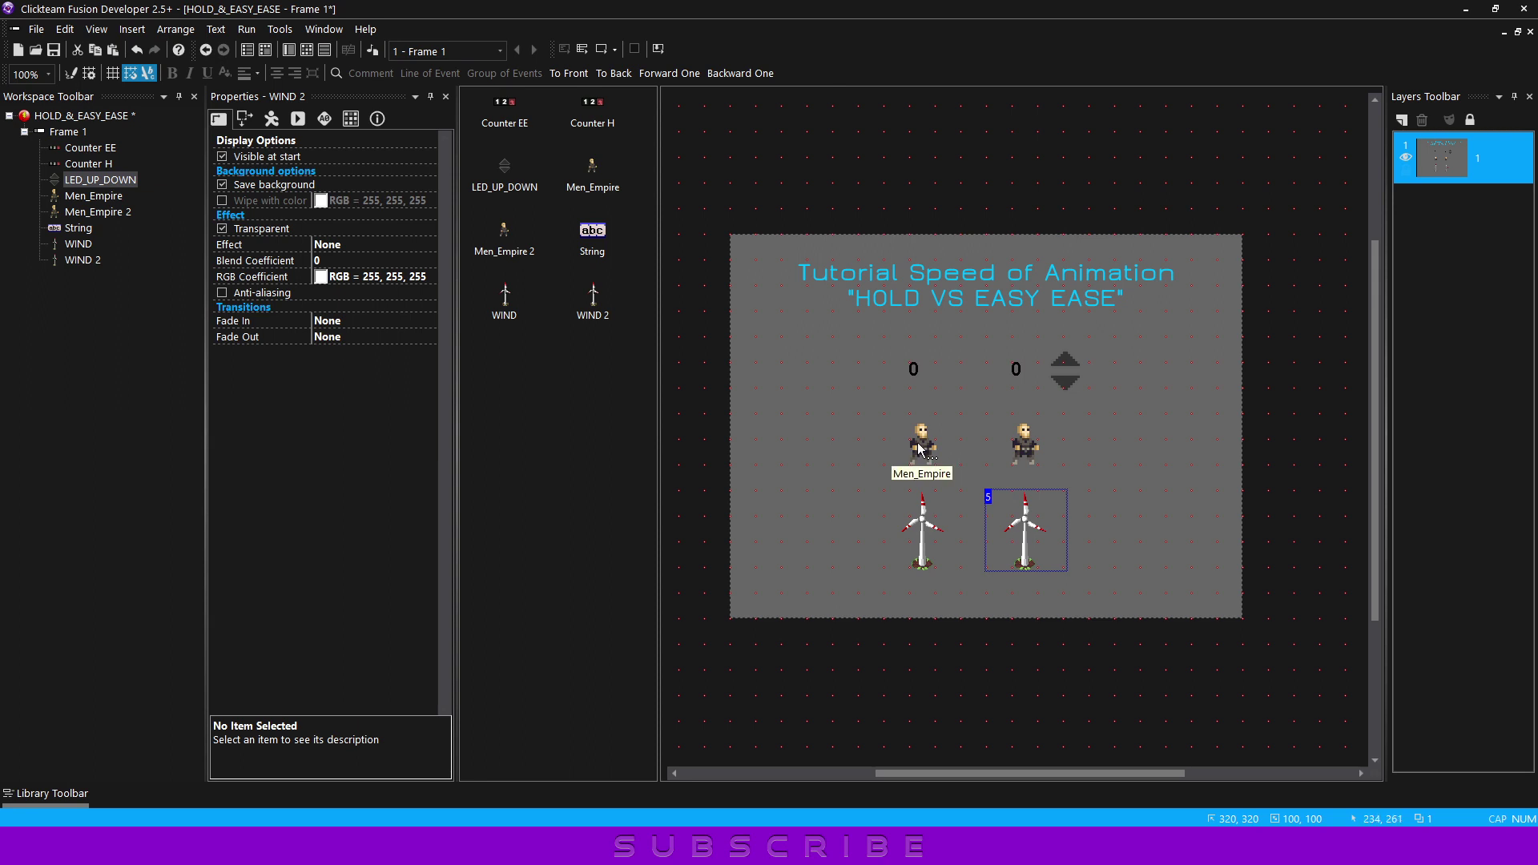
Rename the left character to Men_Empire H and the left windmill to WIND H
left_click(936, 453)
key("F2")
type("Men_Empire H")
left_click(787, 464)
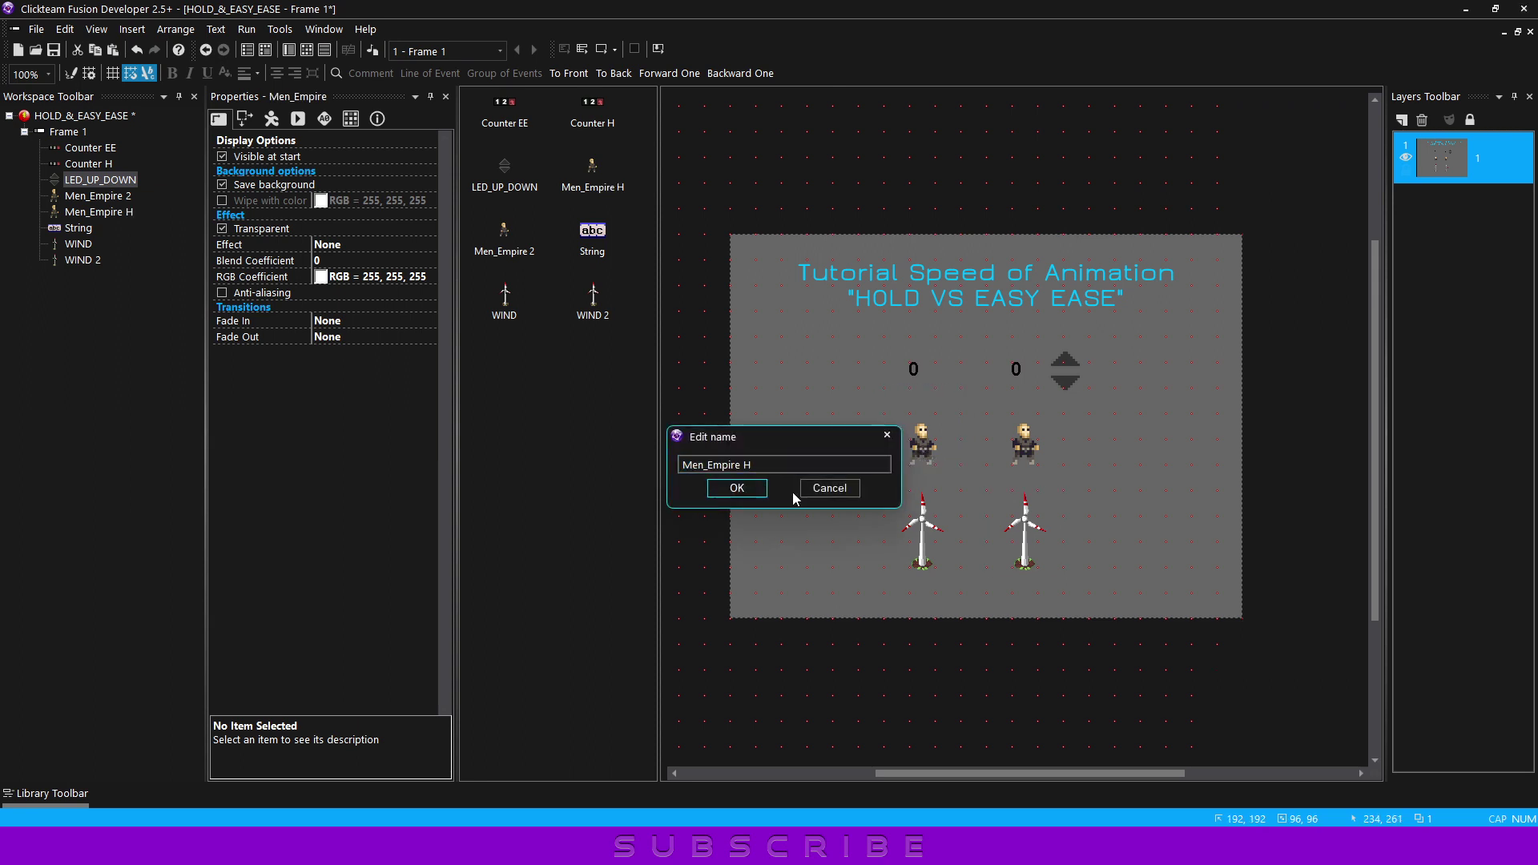
left_click(749, 487)
left_click(923, 533)
key("F2")
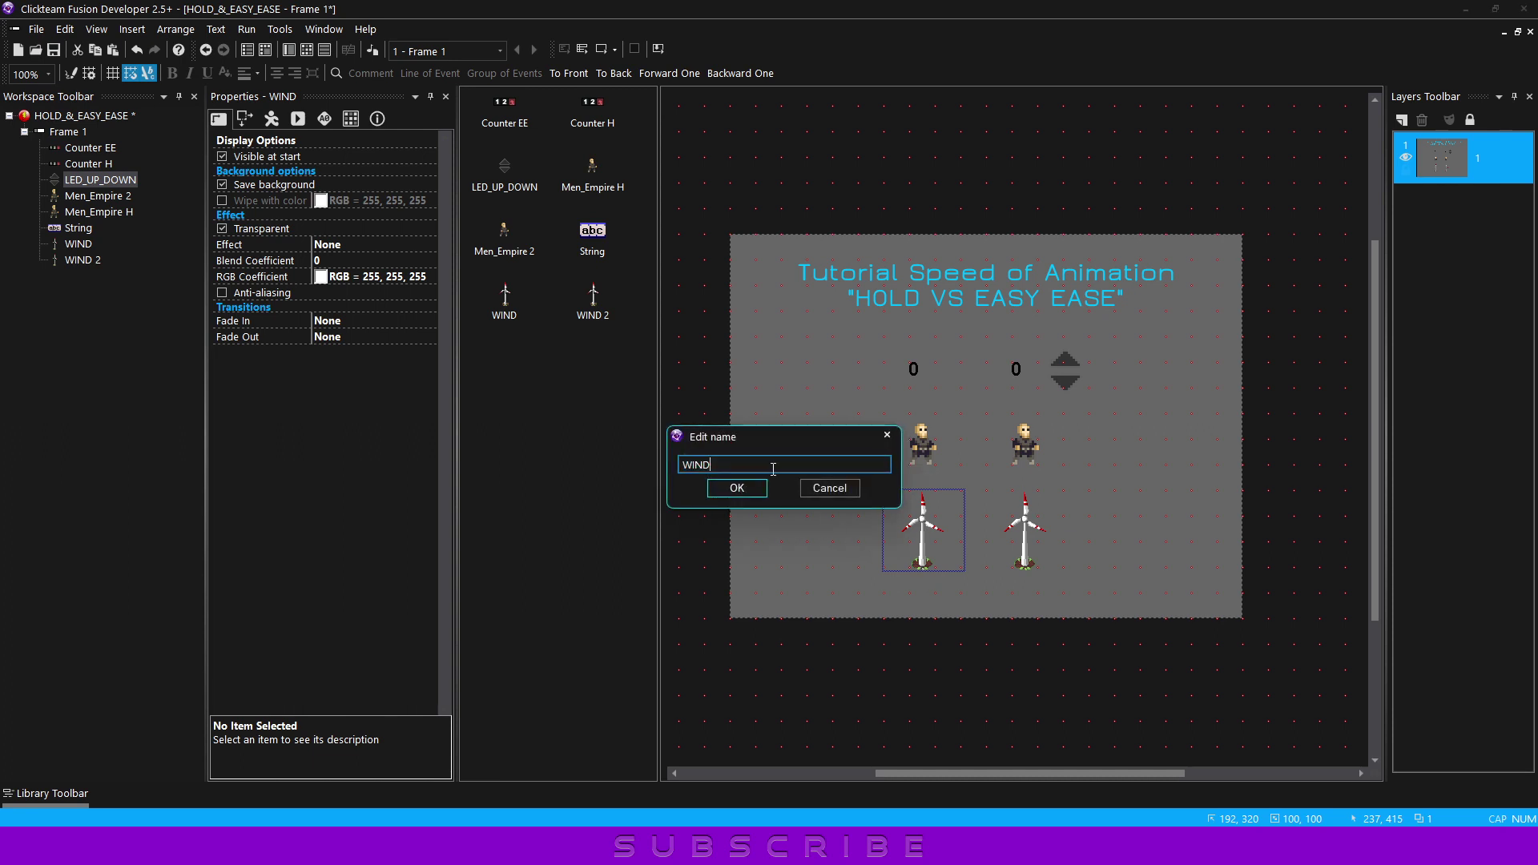
type("H")
left_click(737, 488)
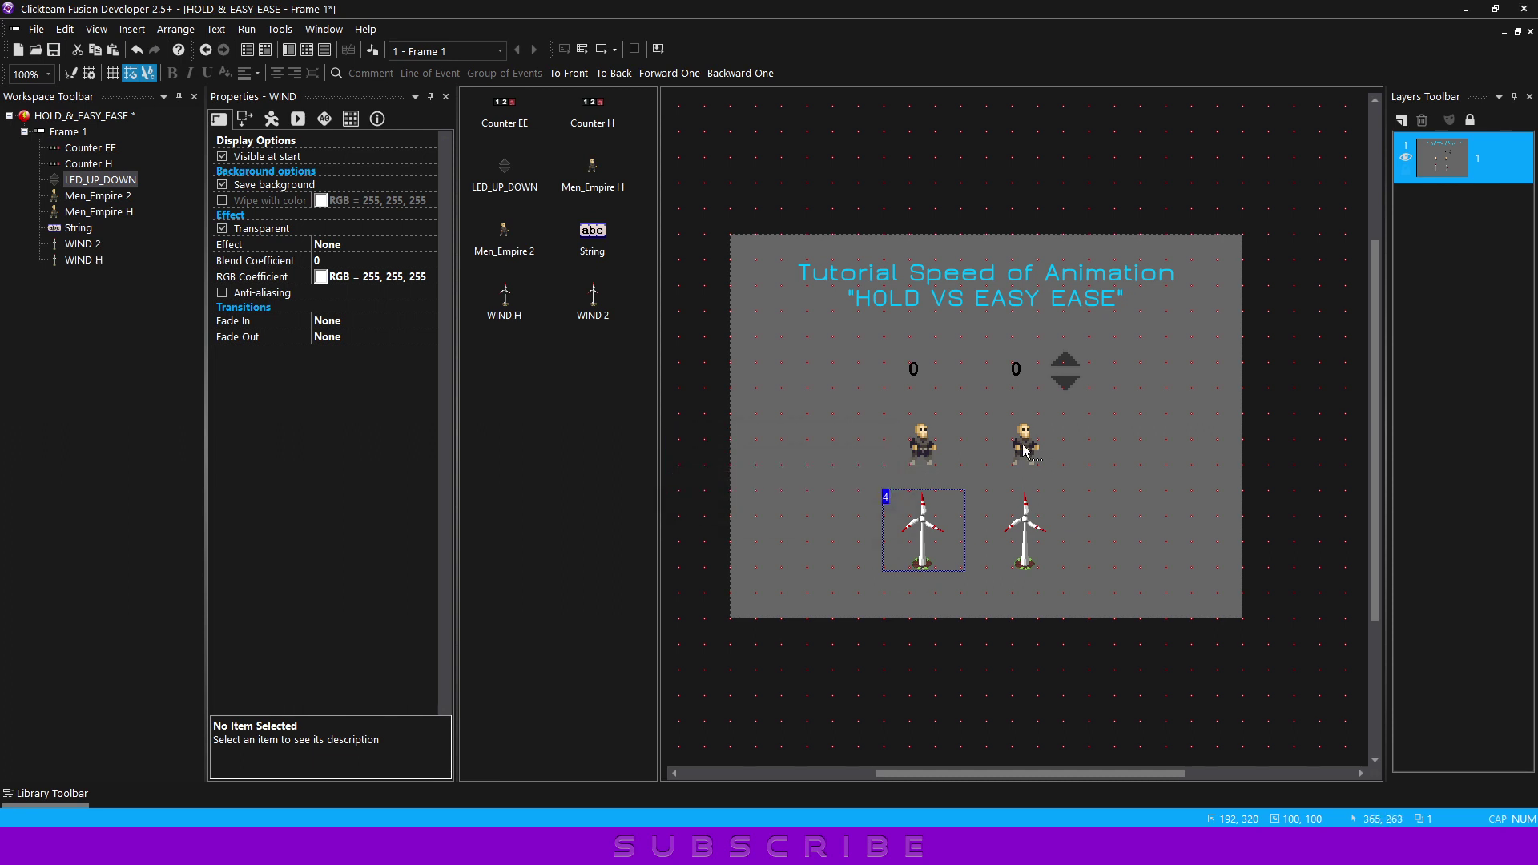
Rename the right character to Men_Empire EE and the right windmill to WIND EE
left_click(1024, 440)
key("F2")
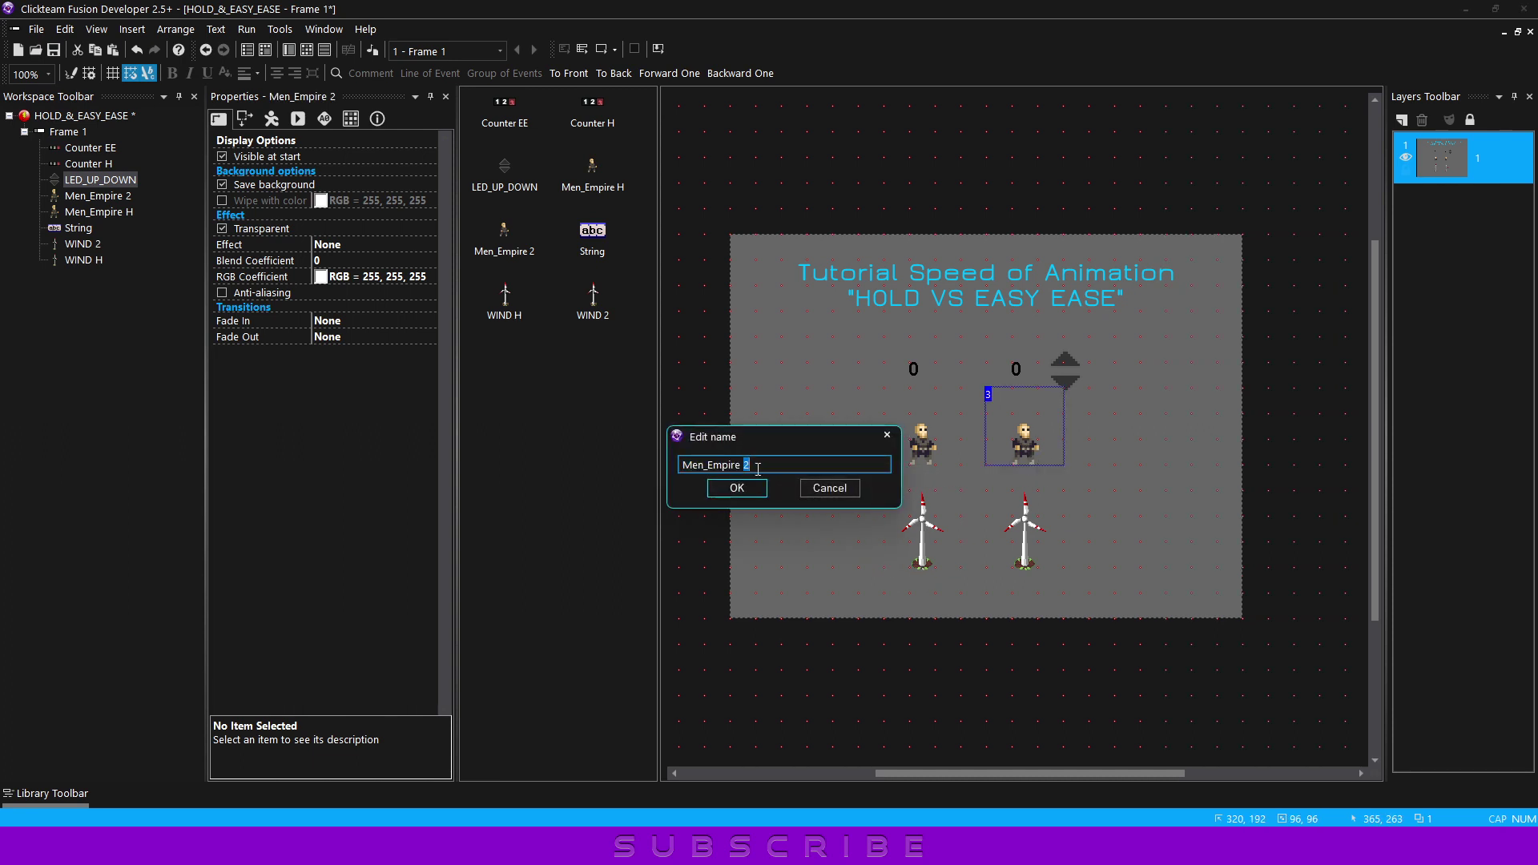
type("EE")
left_click(737, 488)
left_click(1025, 565)
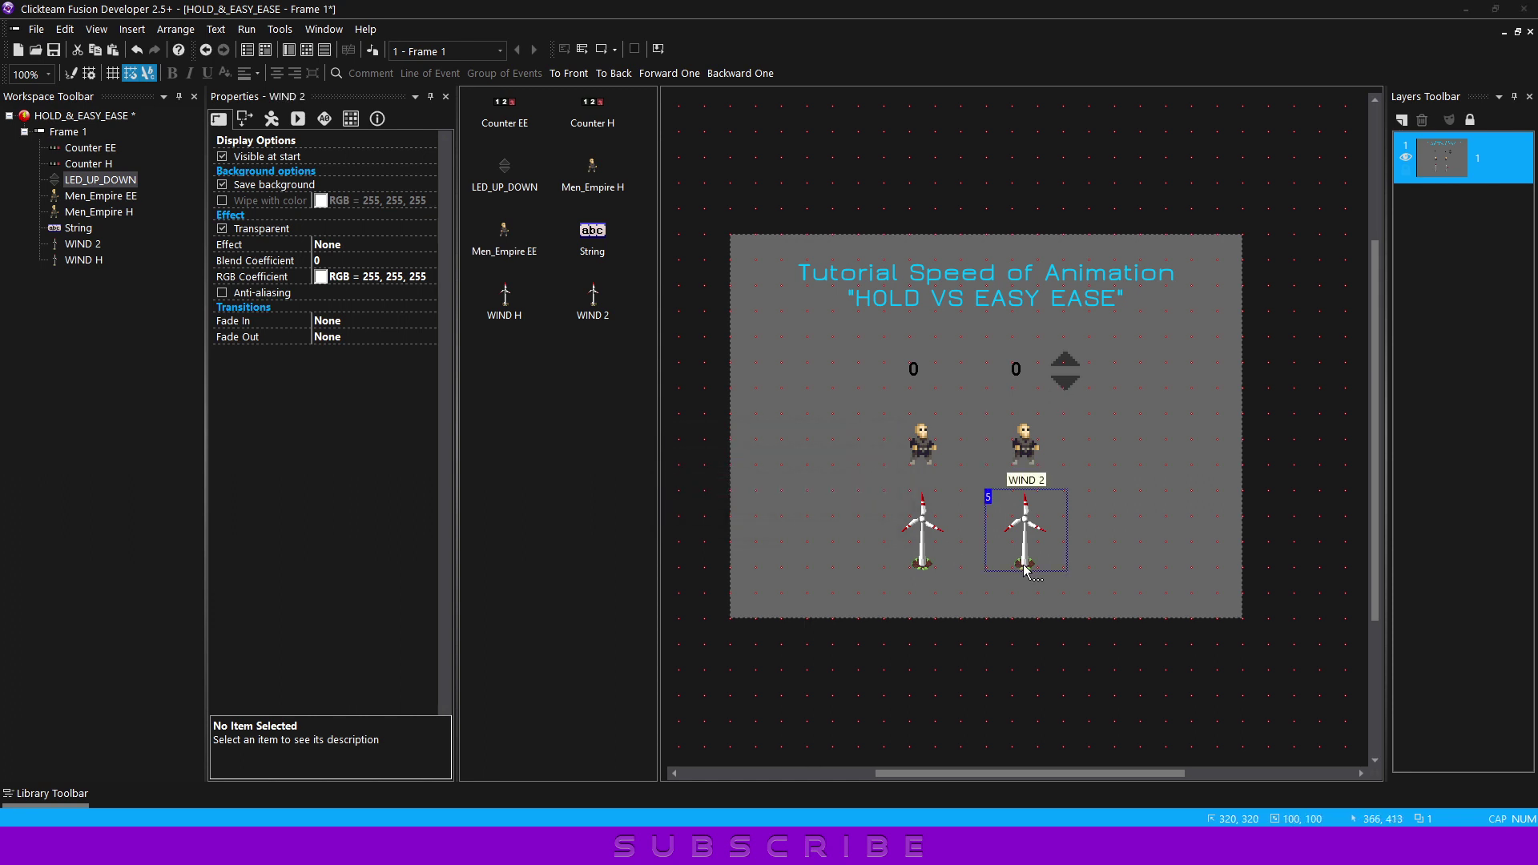
key("F2")
type("EE")
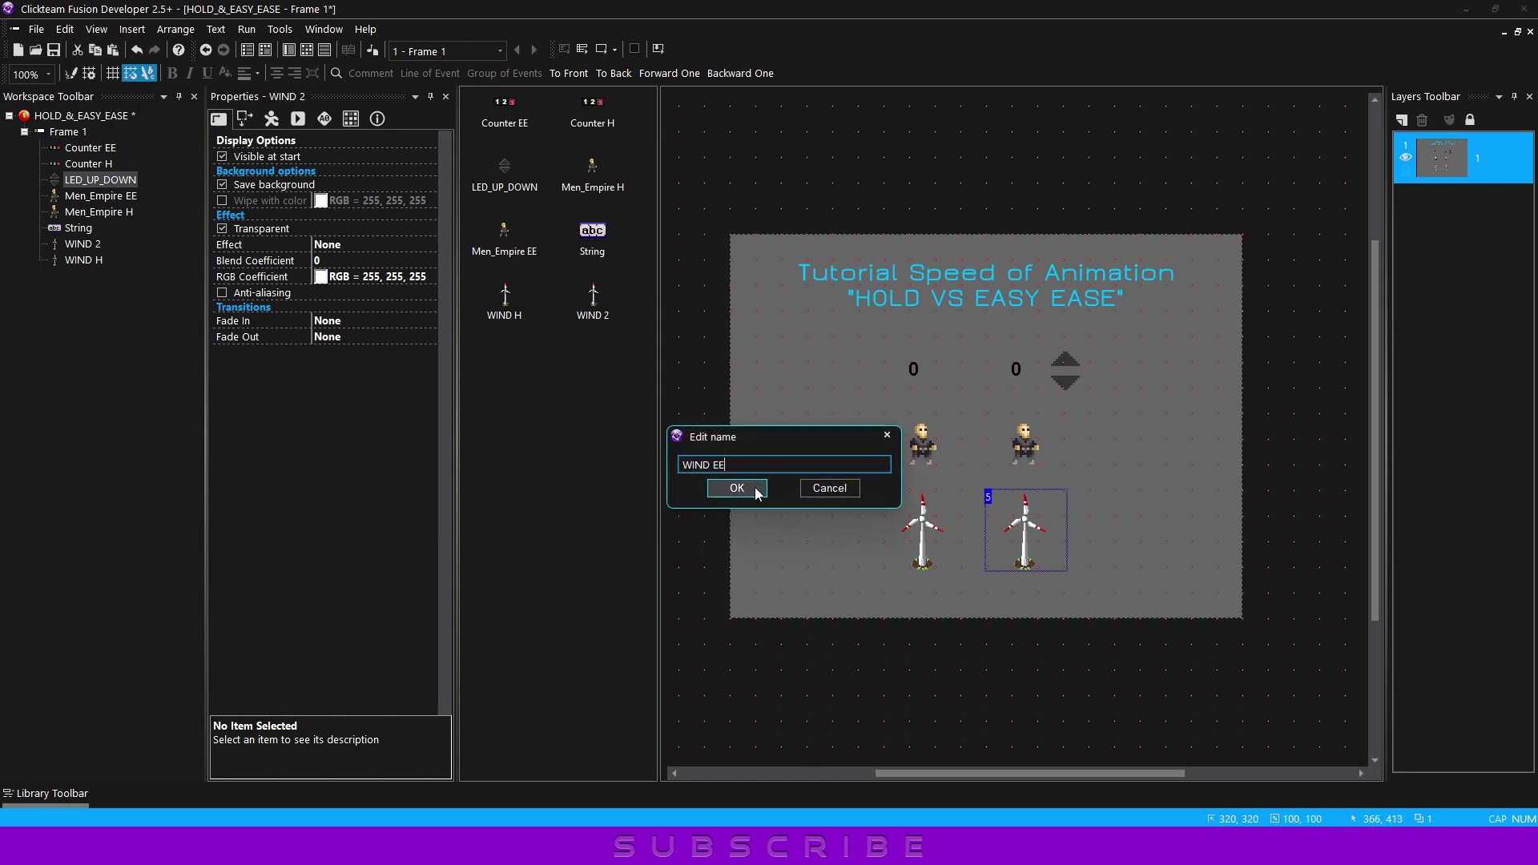
left_click(737, 488)
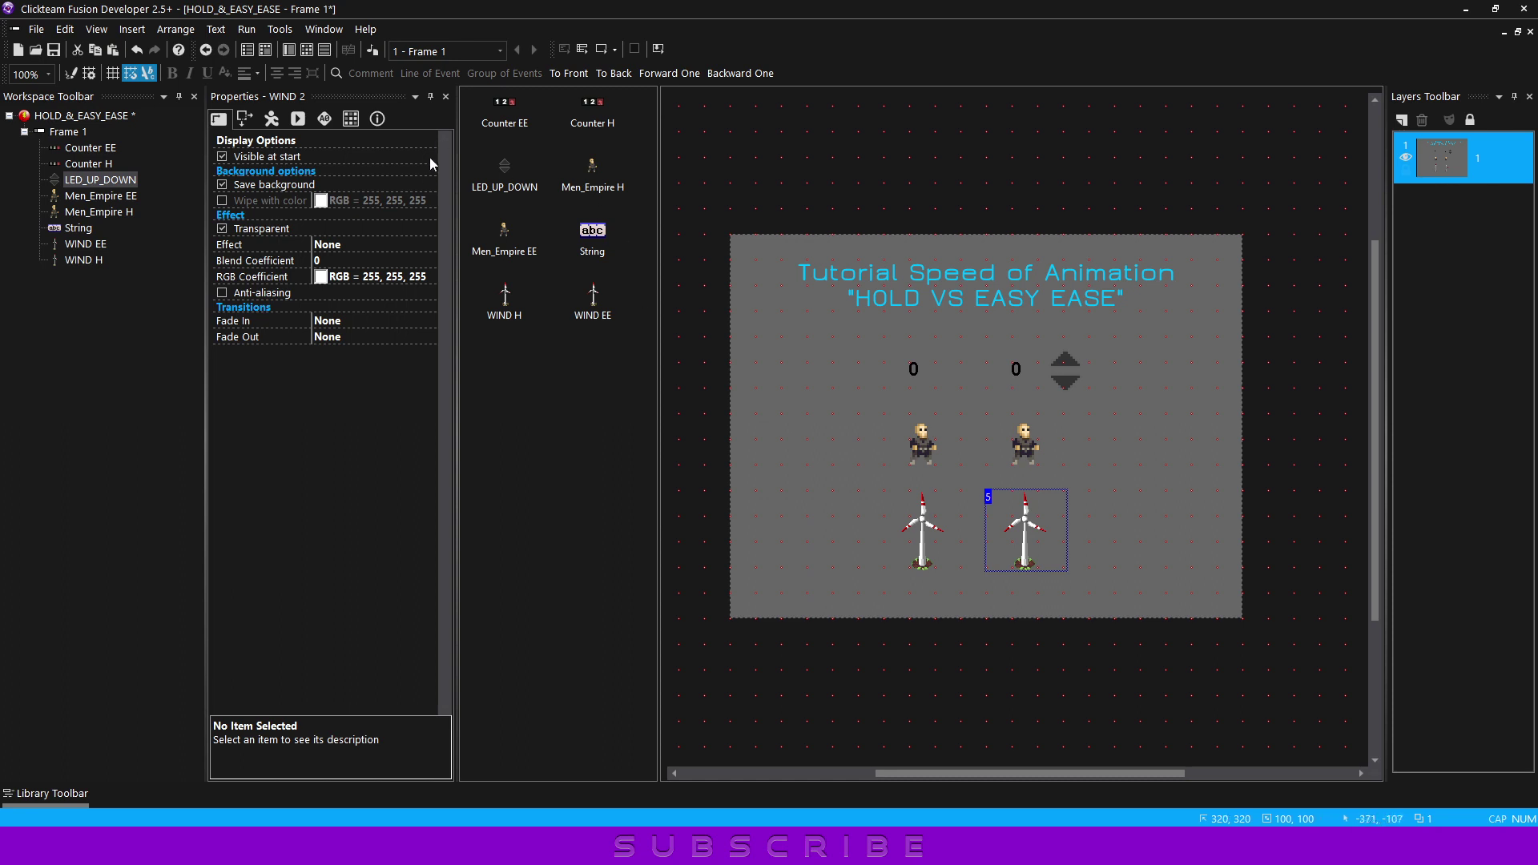
left_click(306, 51)
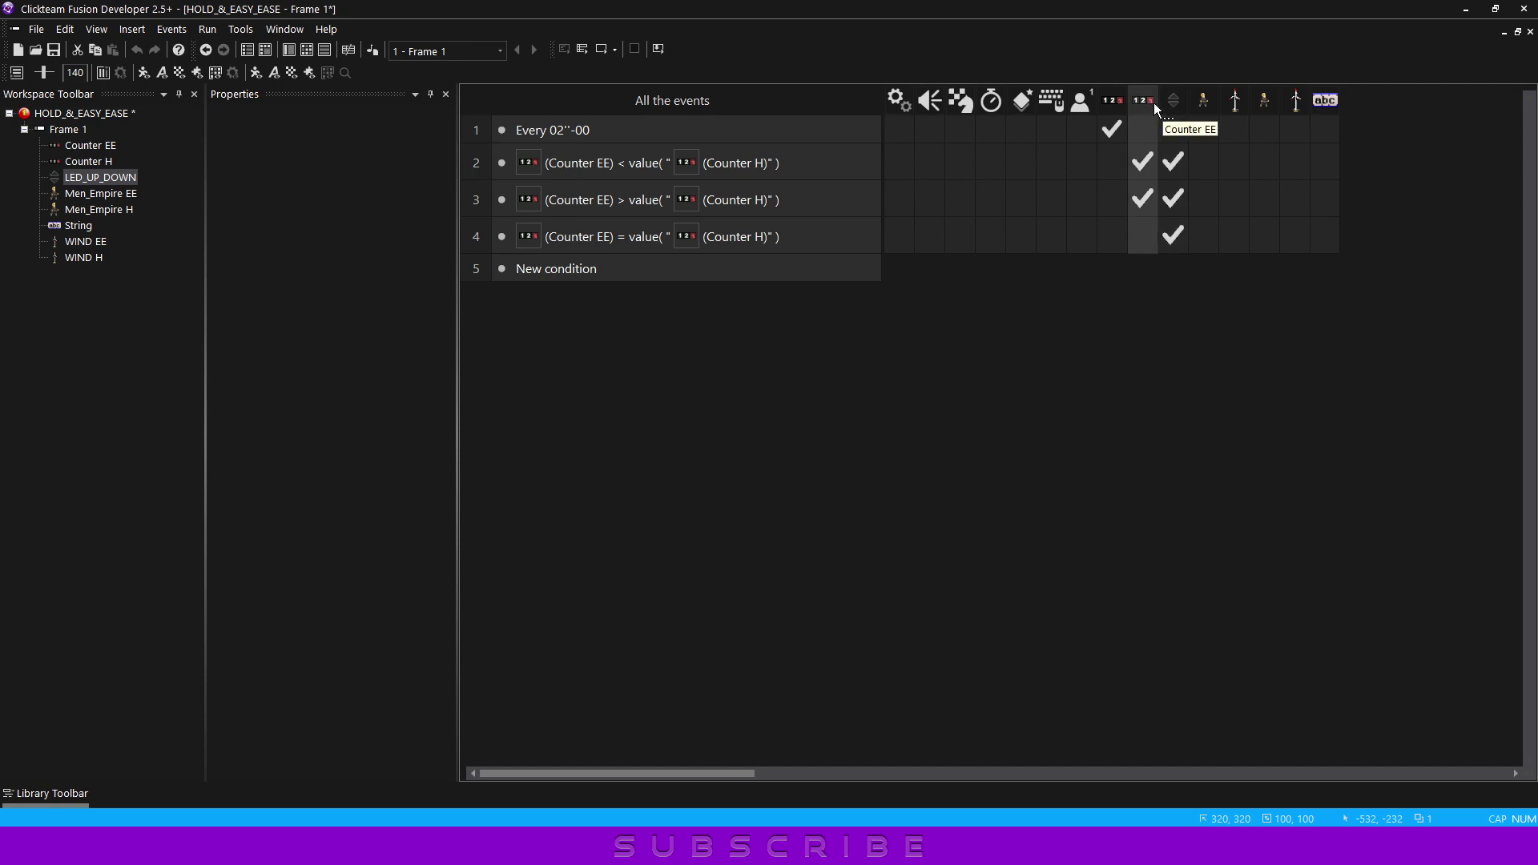
Move the Men_Empire H and WIND H columns after Counter H, and LED_UP_DOWN before String
left_click_drag(1202, 103, 1142, 103)
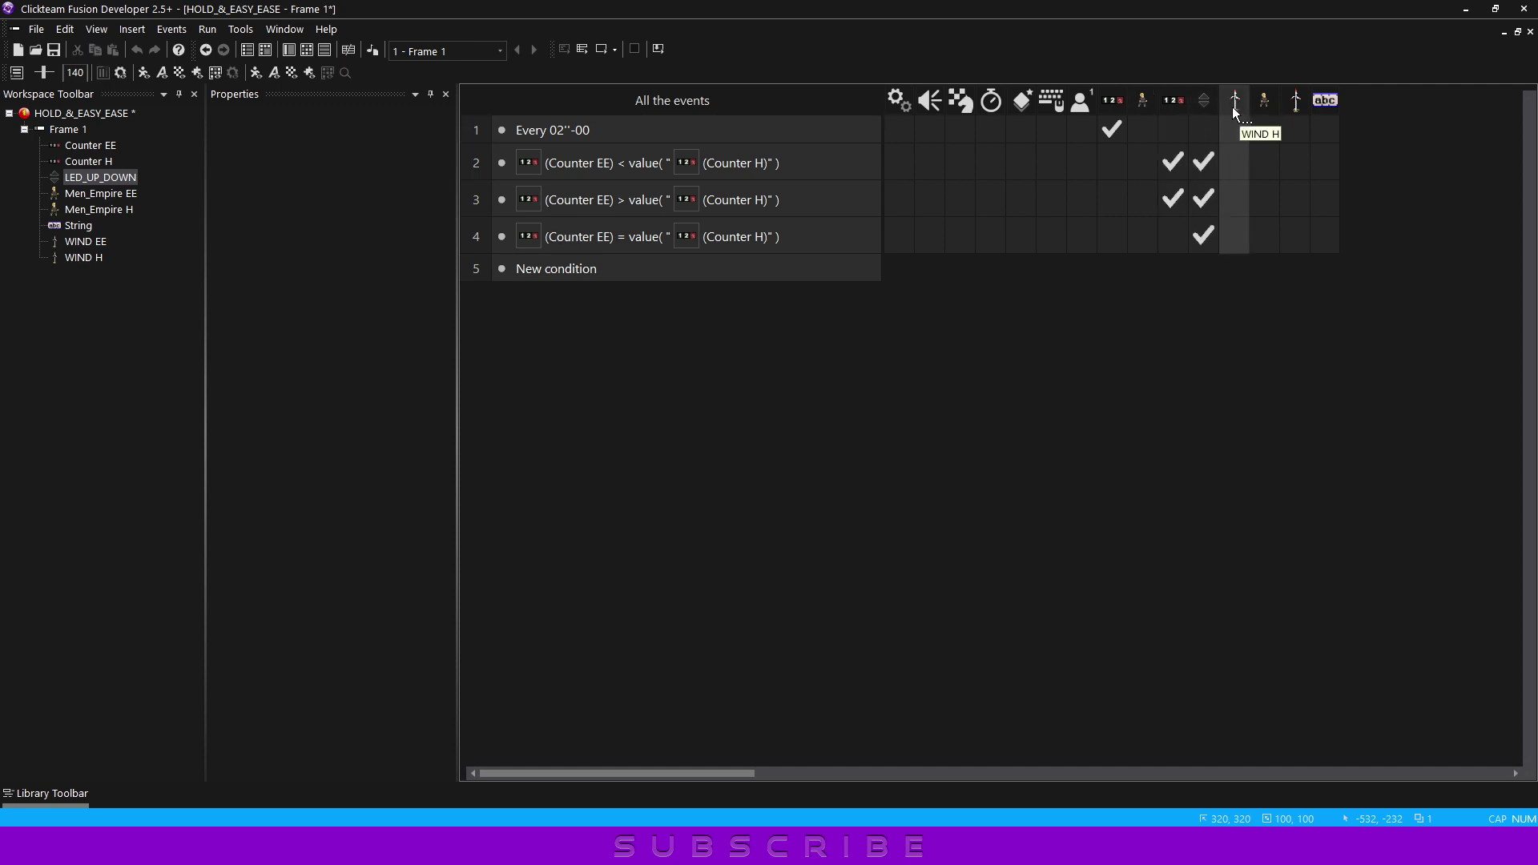
left_click_drag(1235, 100, 1159, 98)
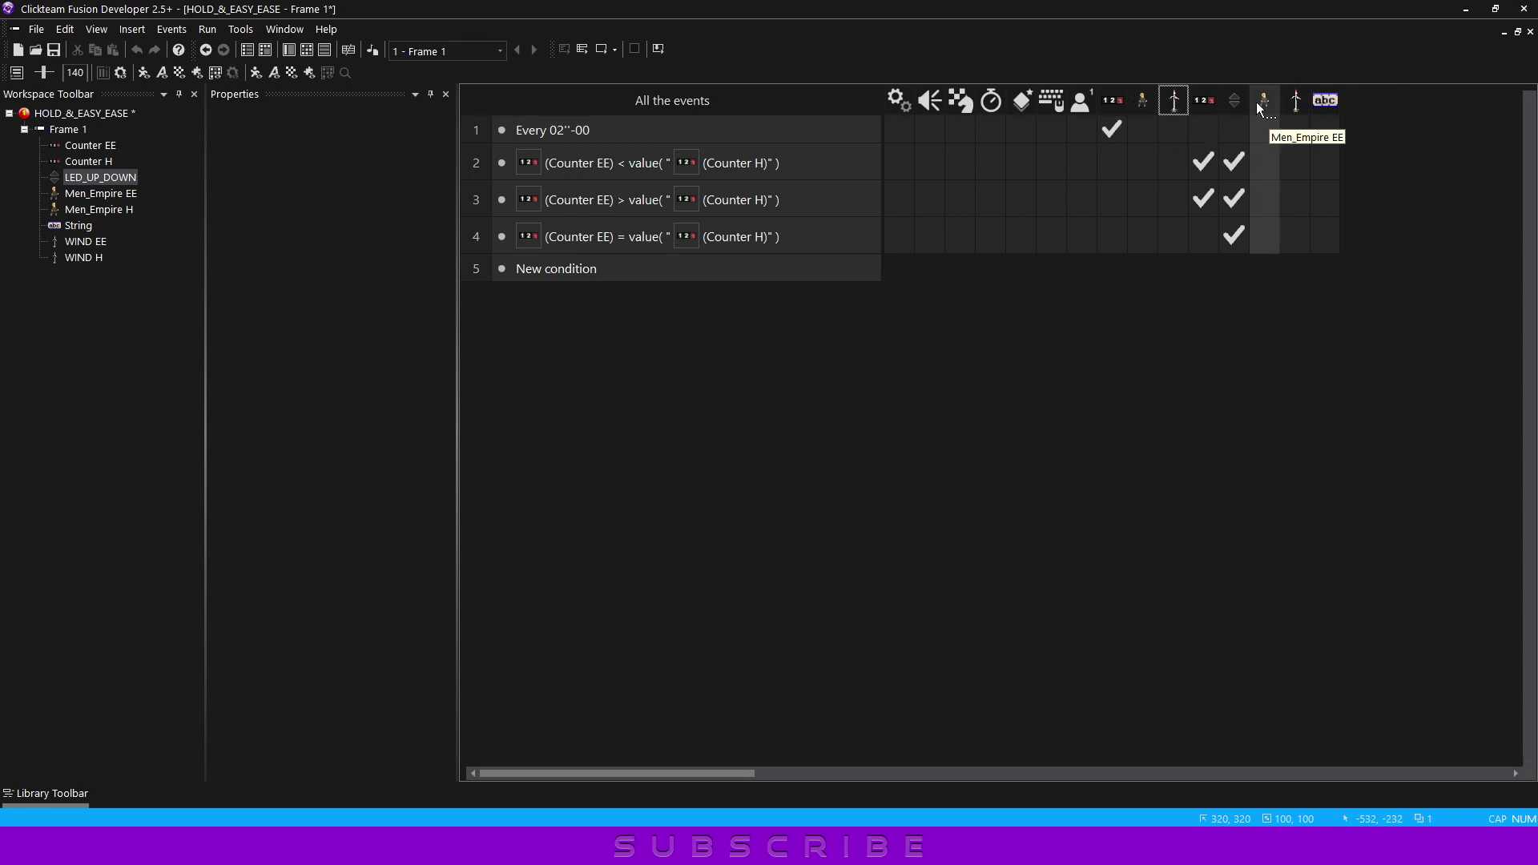
left_click_drag(1234, 102, 1285, 107)
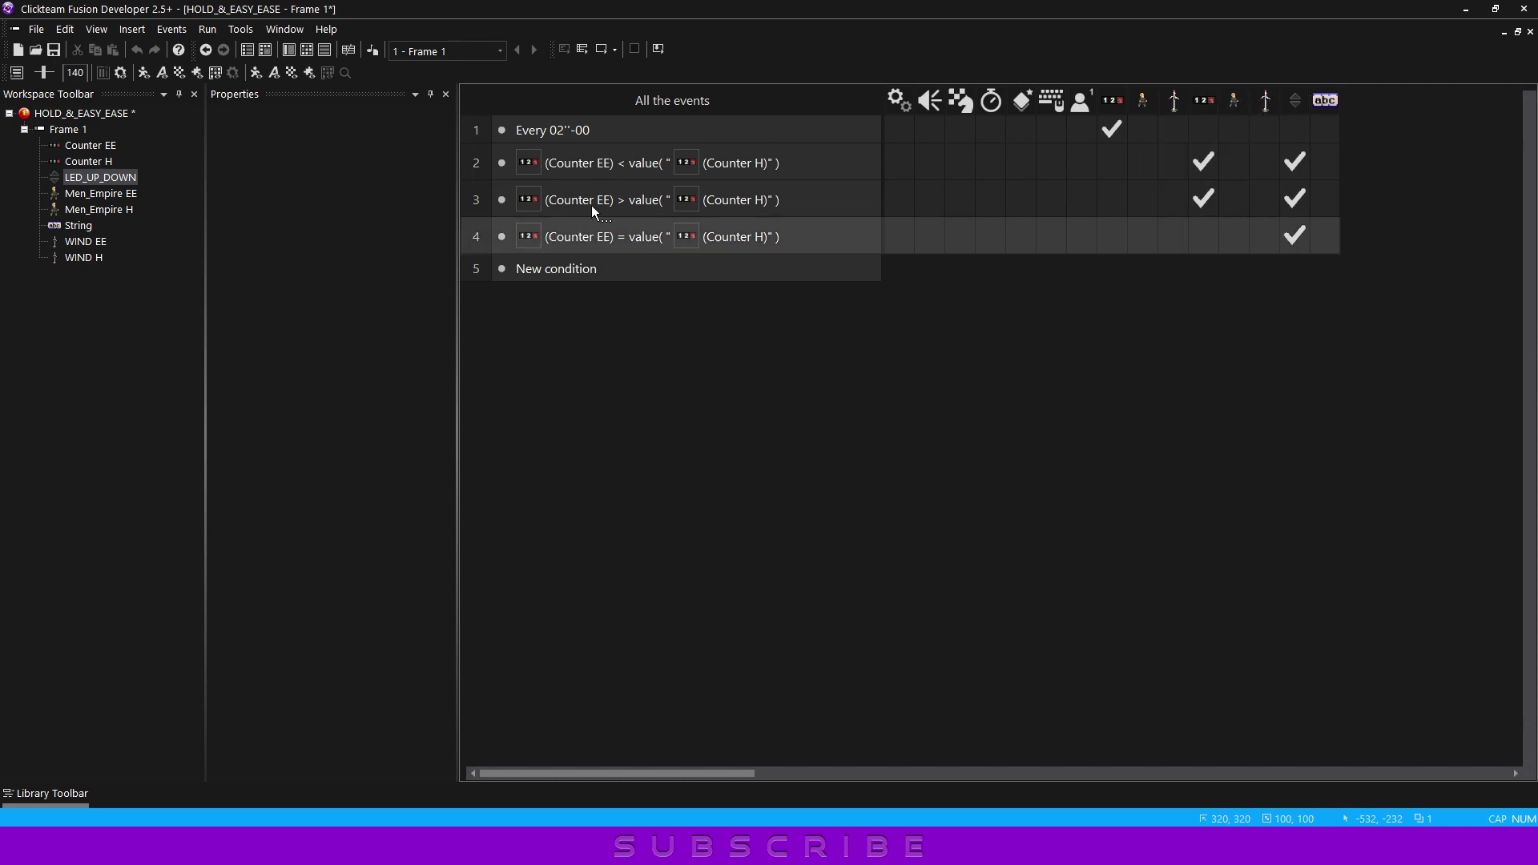
Add event 5 with an Always condition
left_click(583, 268)
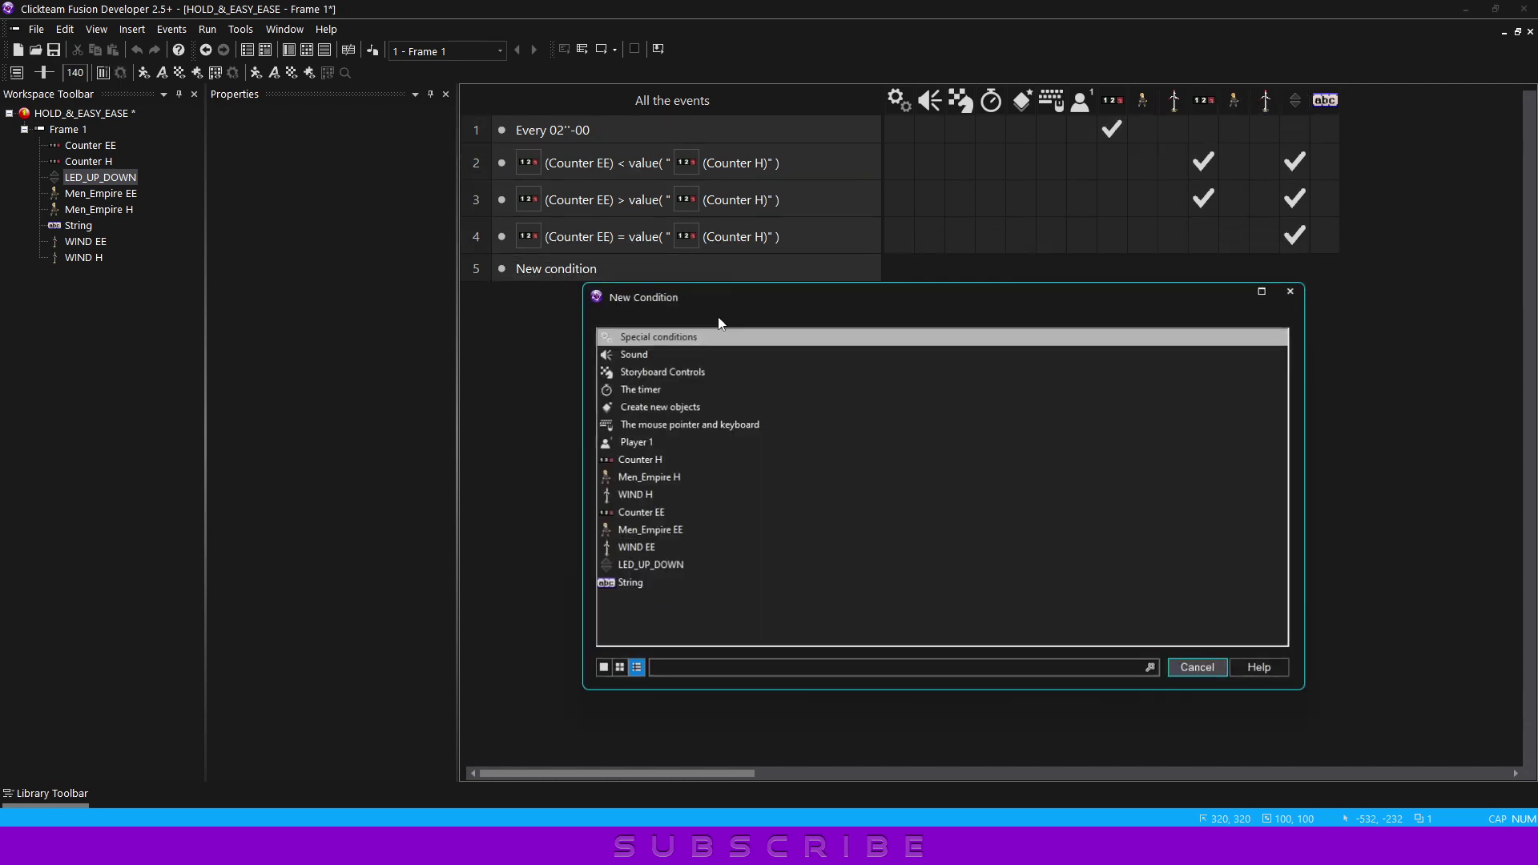
left_click(673, 337)
left_click(699, 346)
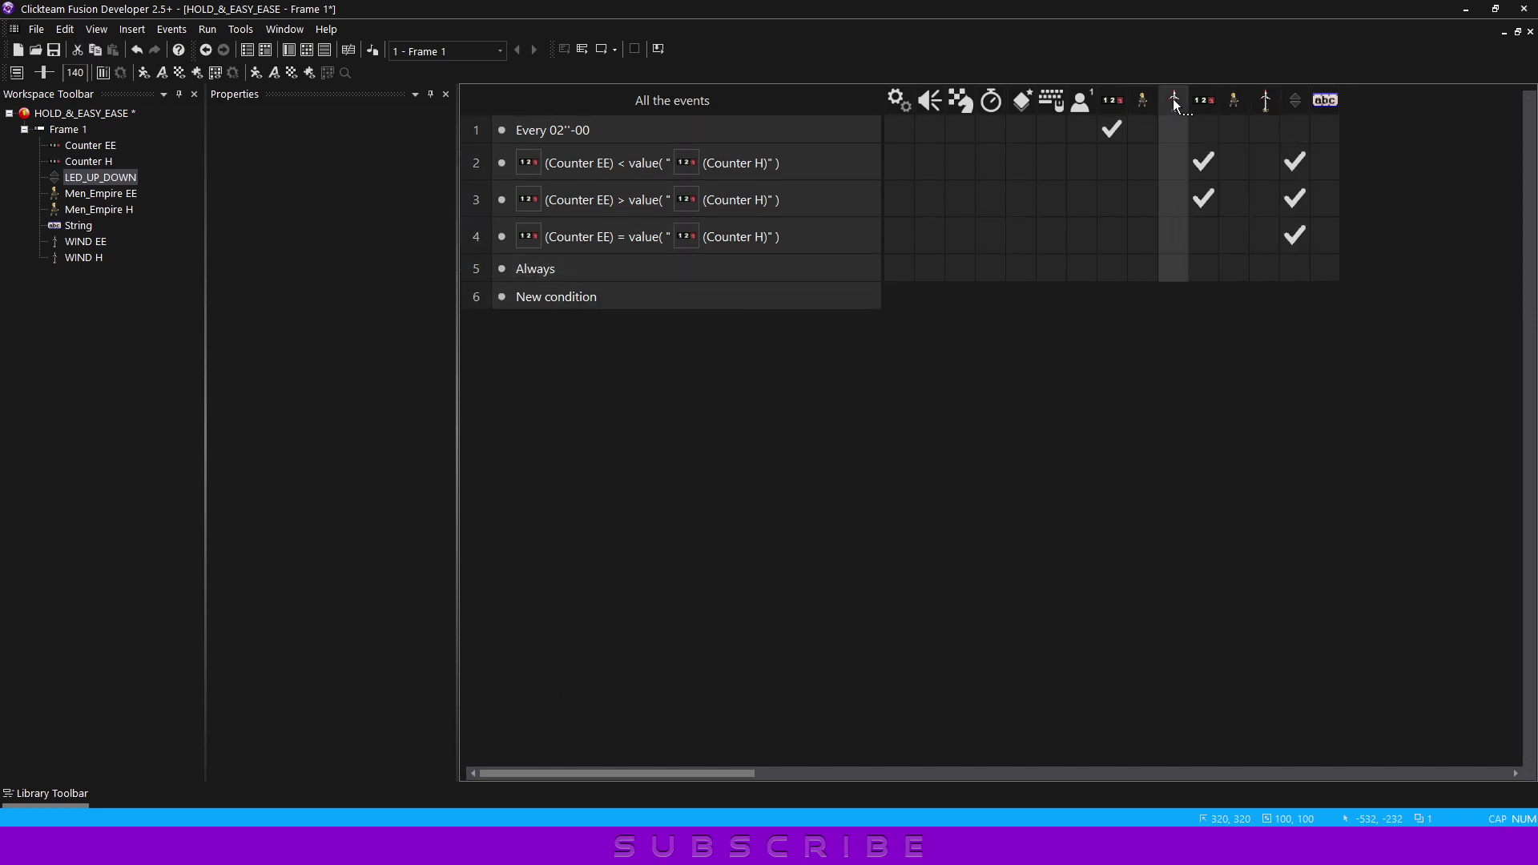
Set Men_Empire H's animation speed to Counter H's value and copy it to WIND H
left_click(1141, 270)
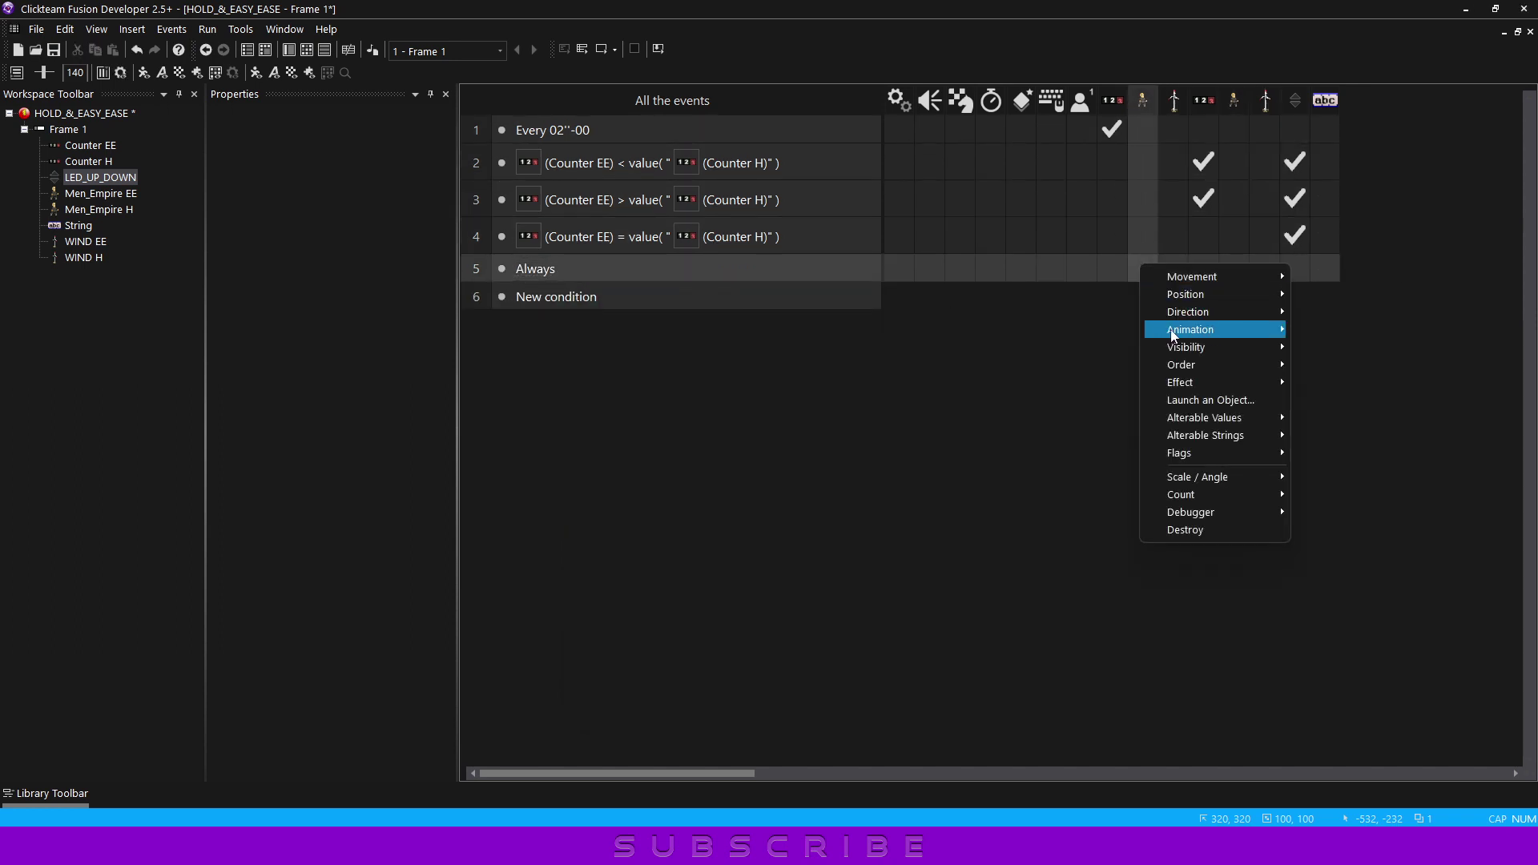
mouse_move(1202, 329)
mouse_move(1311, 366)
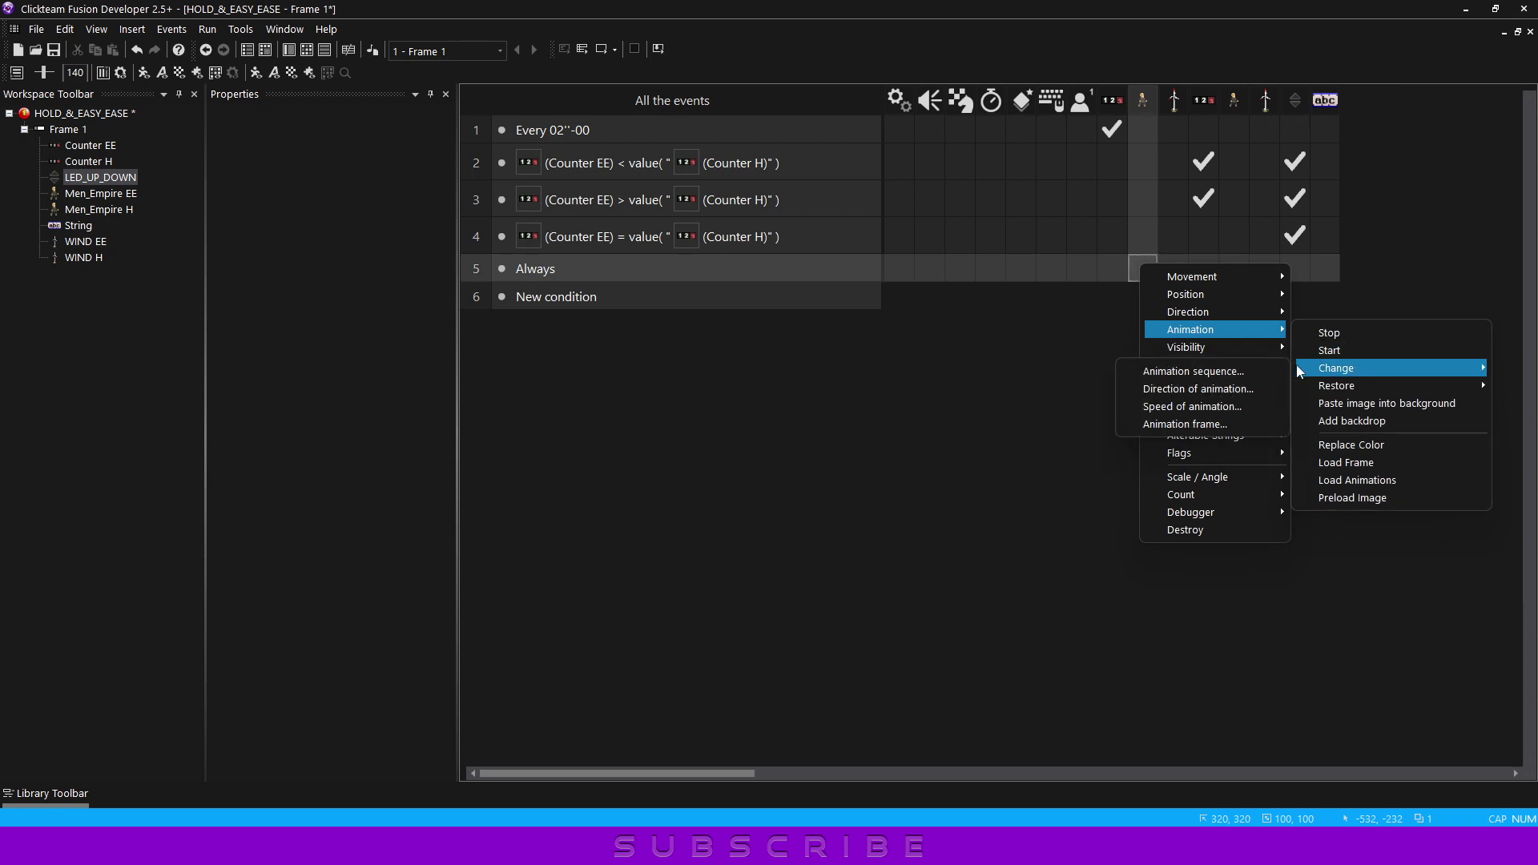
left_click(1163, 408)
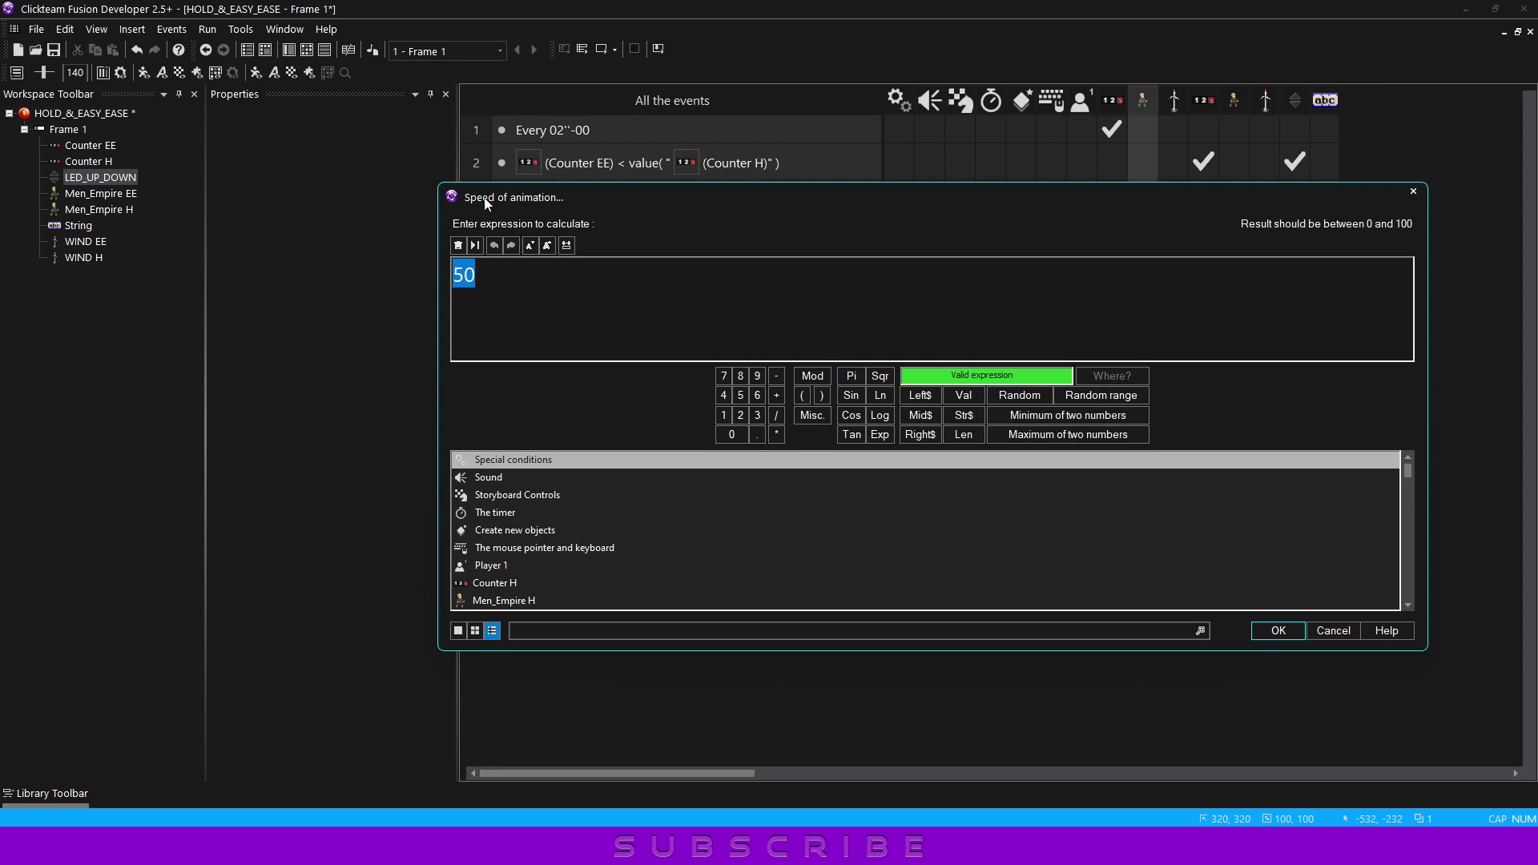
scroll(546, 493, "down", 5)
scroll(535, 518, "up", 3)
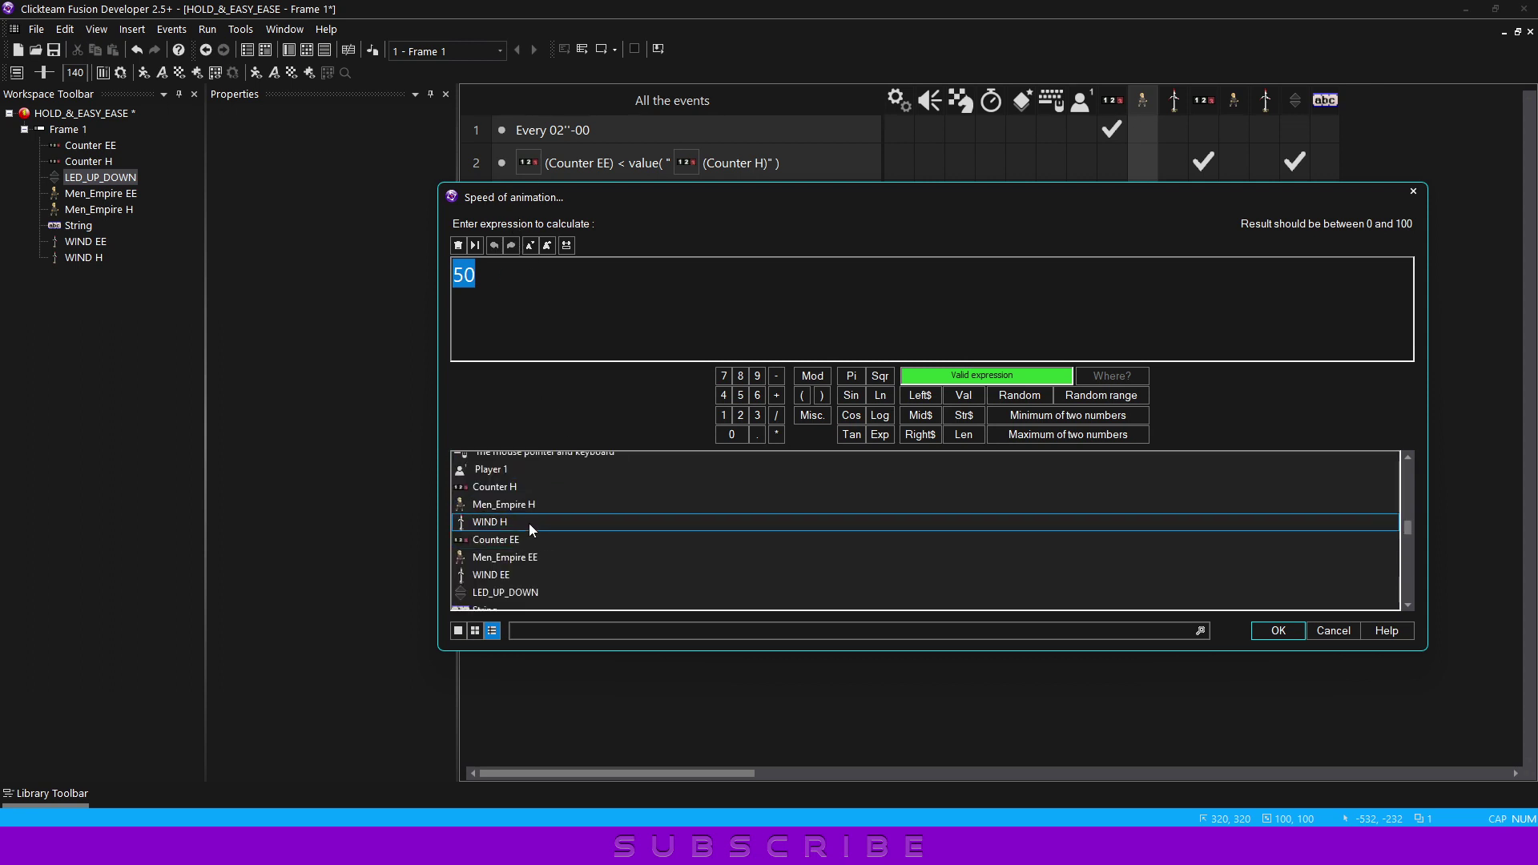
left_click(511, 487)
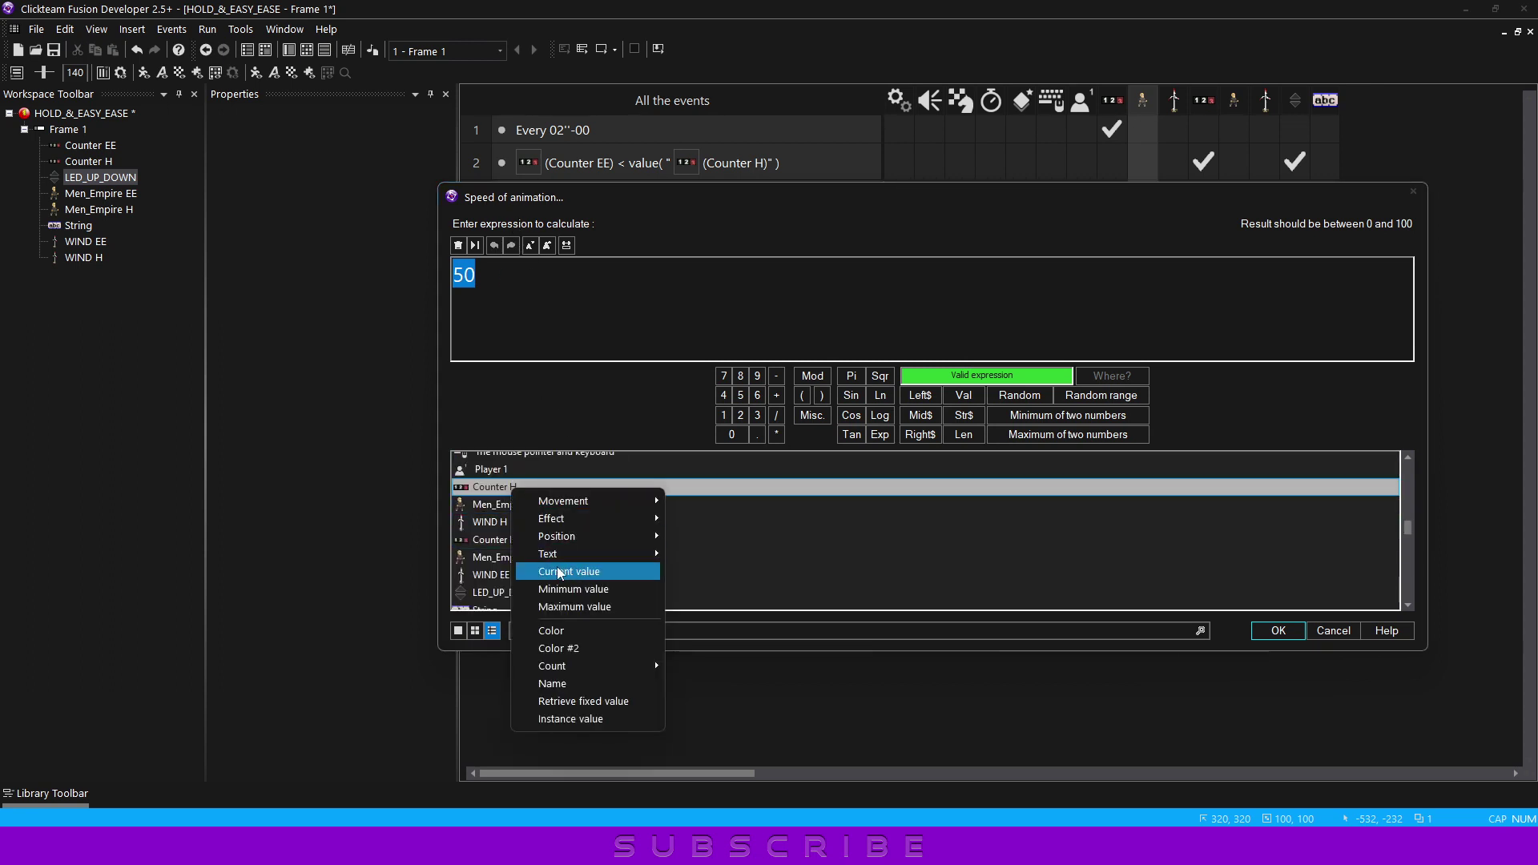
left_click(559, 572)
left_click(1280, 632)
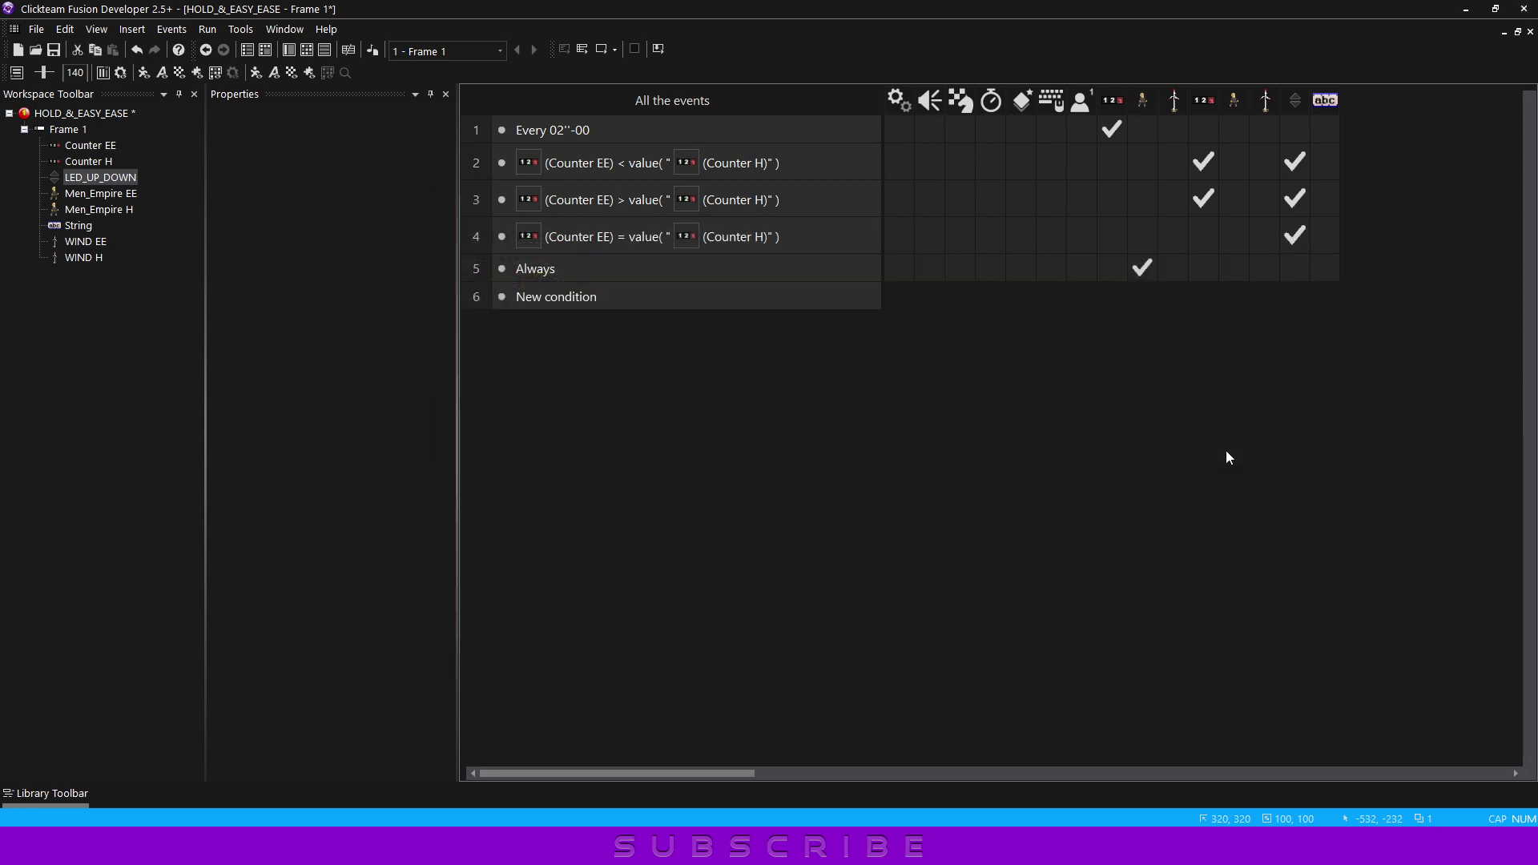
left_click_drag(1171, 277, 1172, 278)
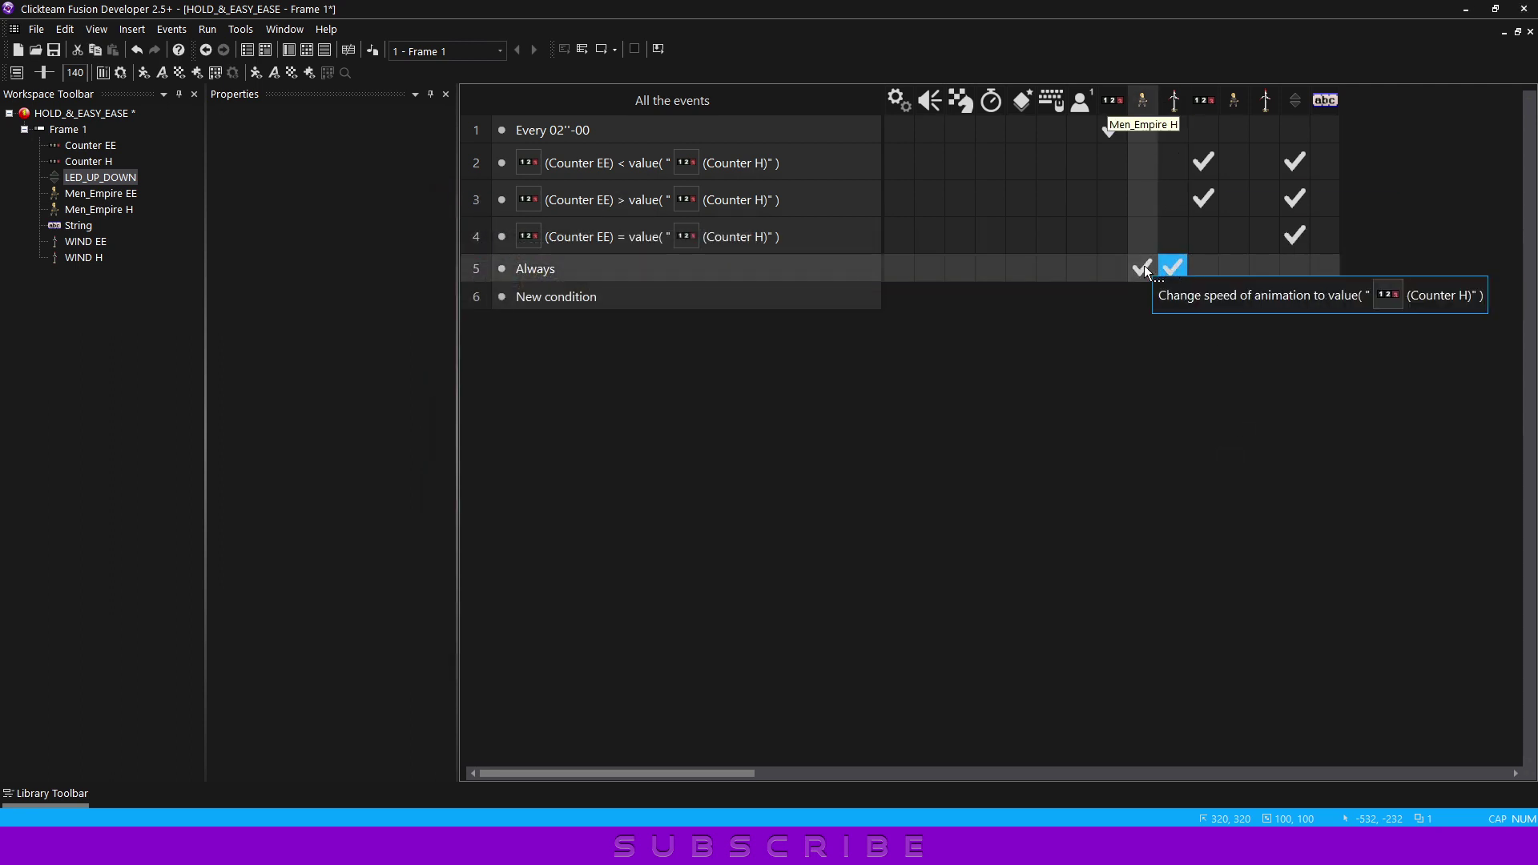
Set Men_Empire EE's animation speed to Counter EE's value, copy it to WIND EE, and test-run
left_click(1228, 261)
mouse_move(1236, 330)
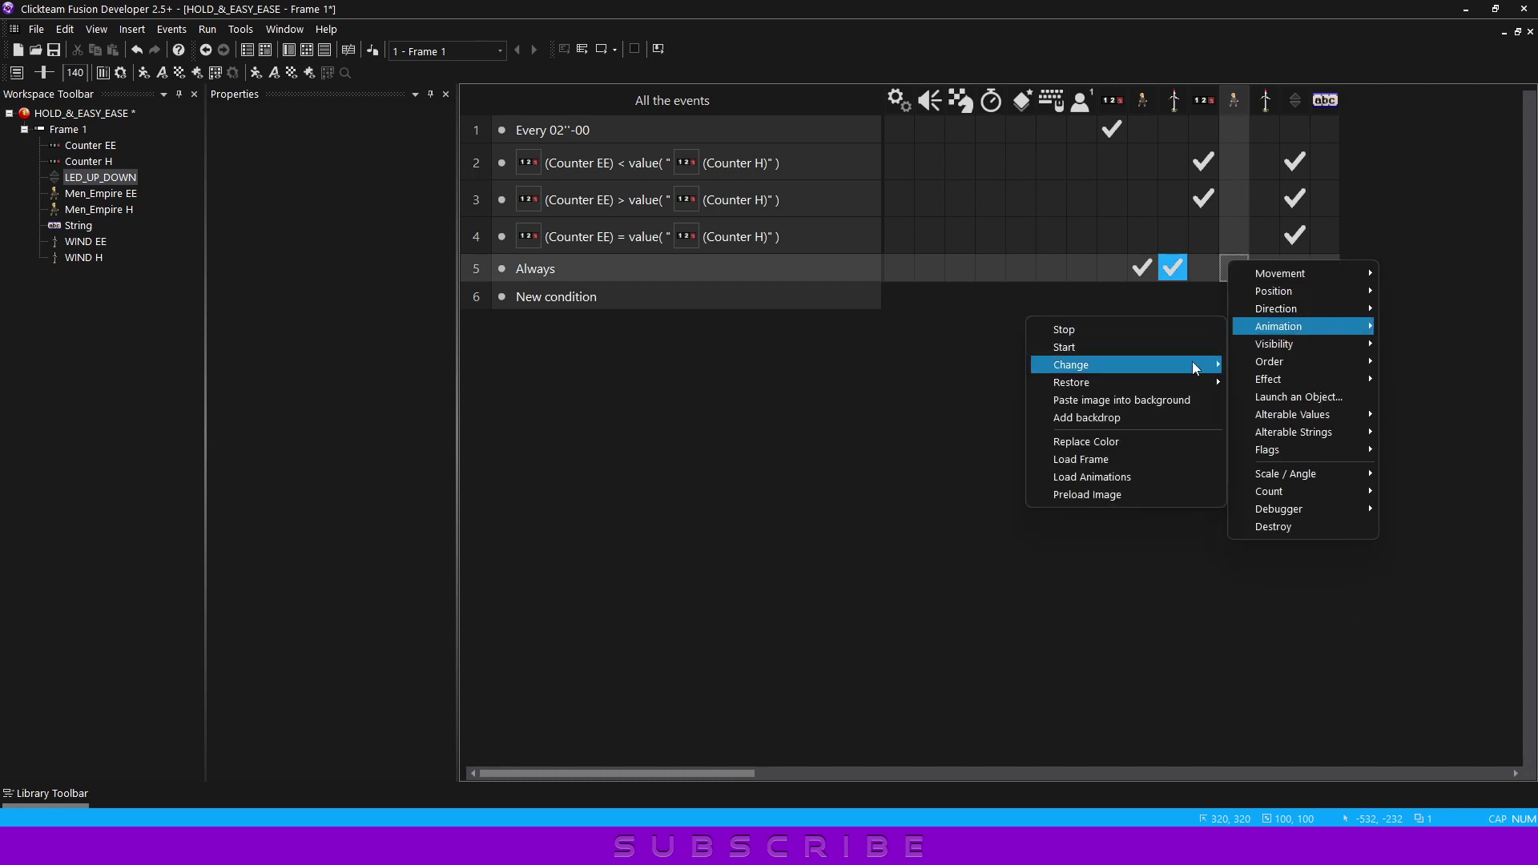
mouse_move(1192, 362)
left_click(901, 399)
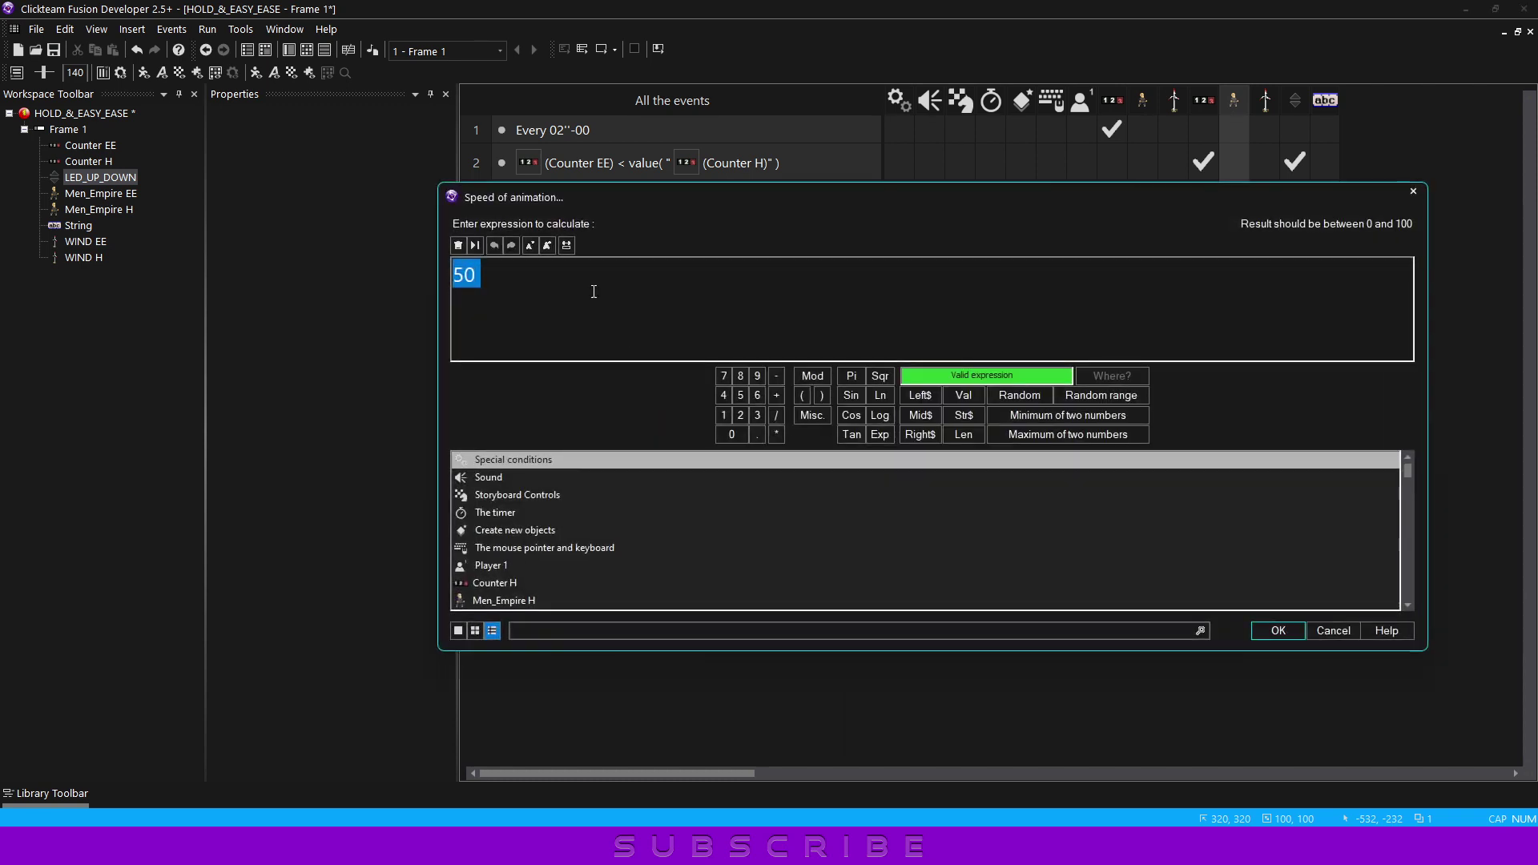
scroll(522, 523, "down", 2)
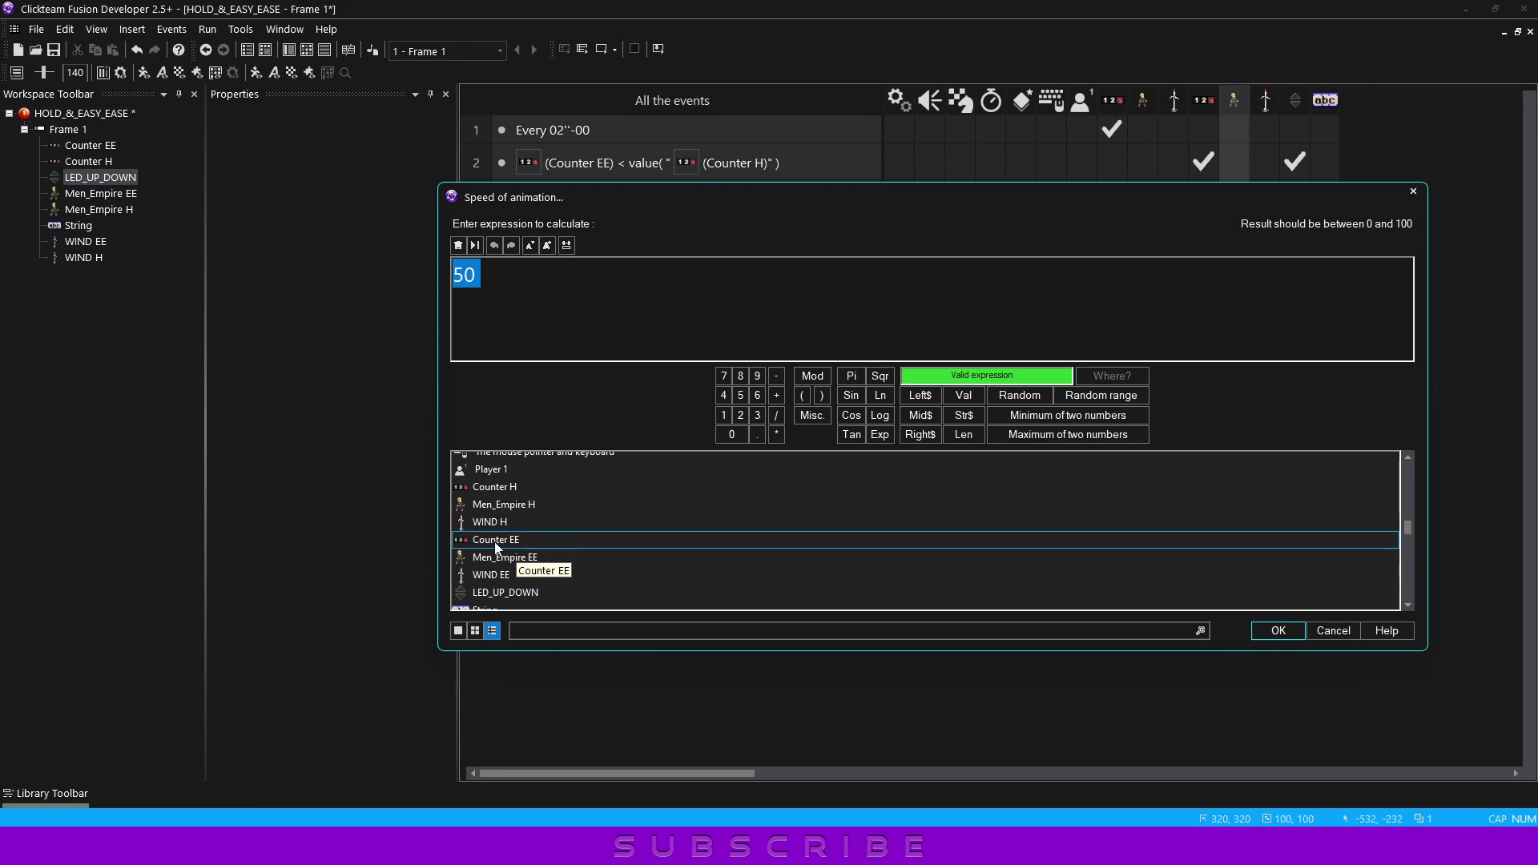
left_click(504, 540)
left_click(551, 626)
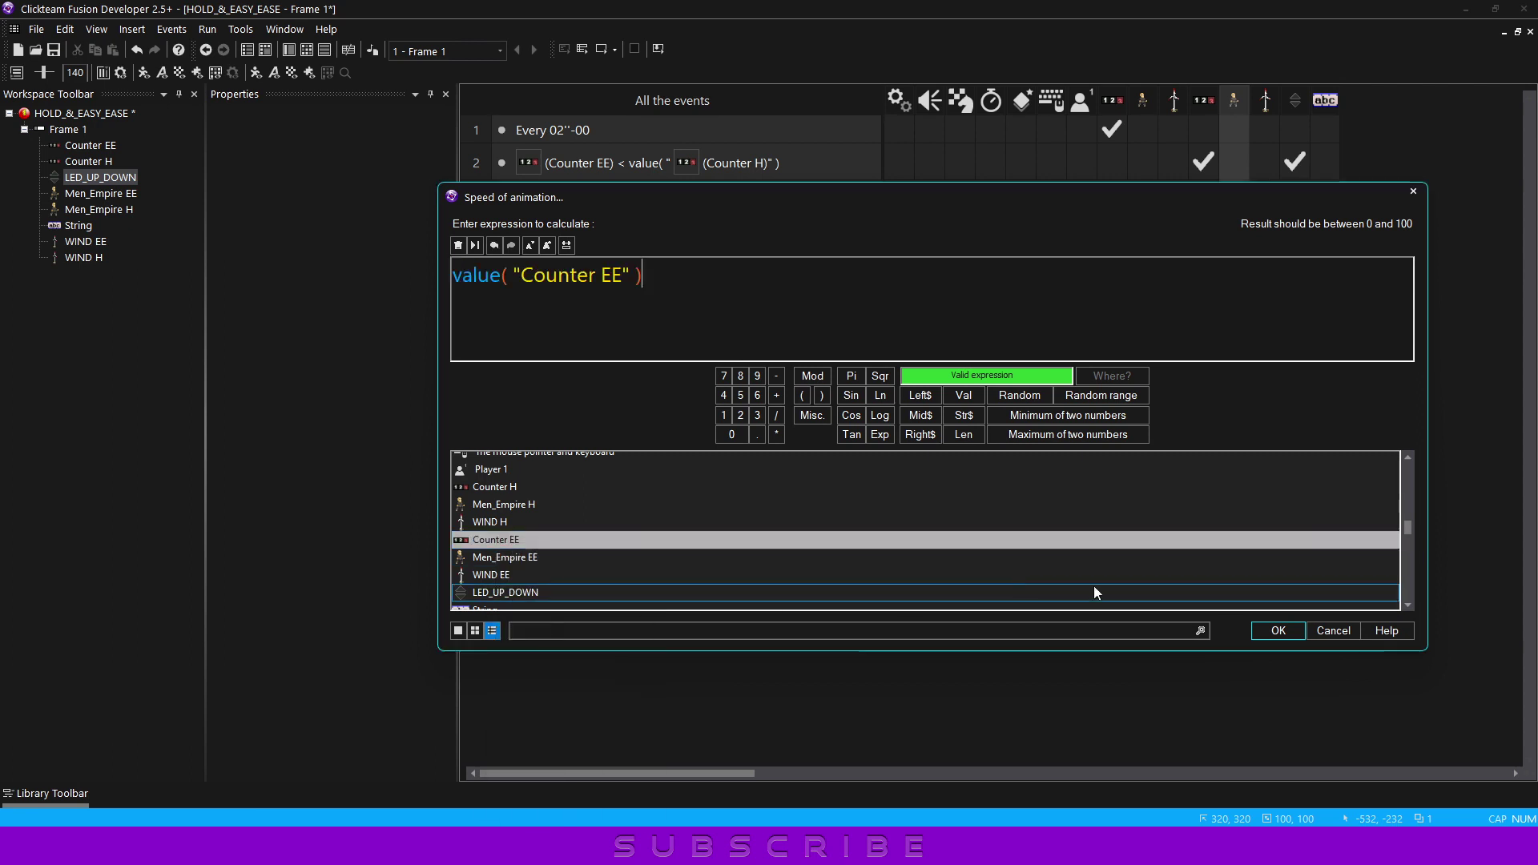
left_click(1279, 630)
left_click_drag(1233, 271, 1257, 271)
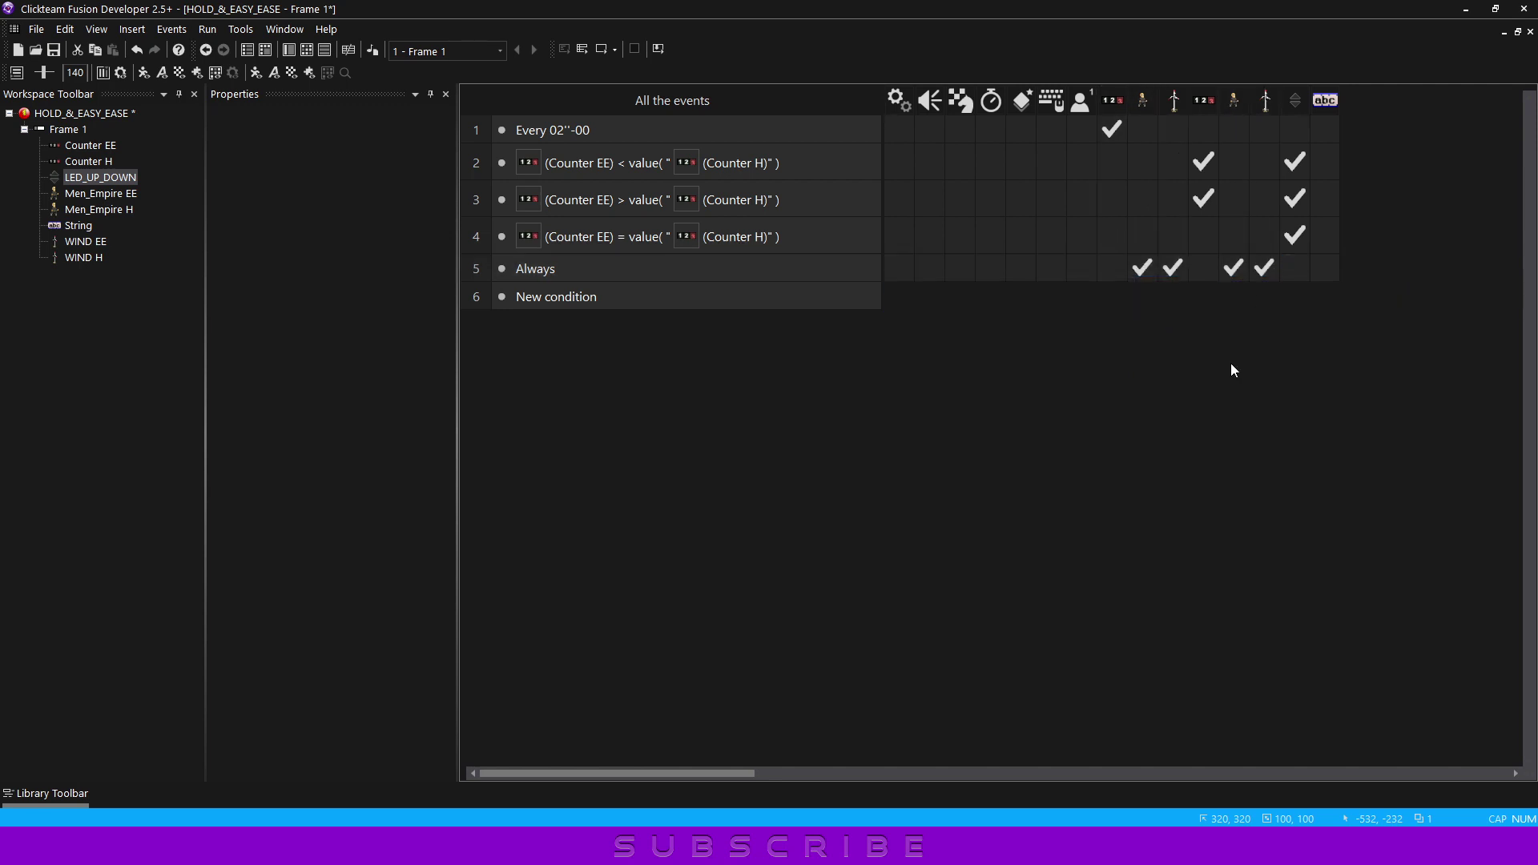
left_click(604, 51)
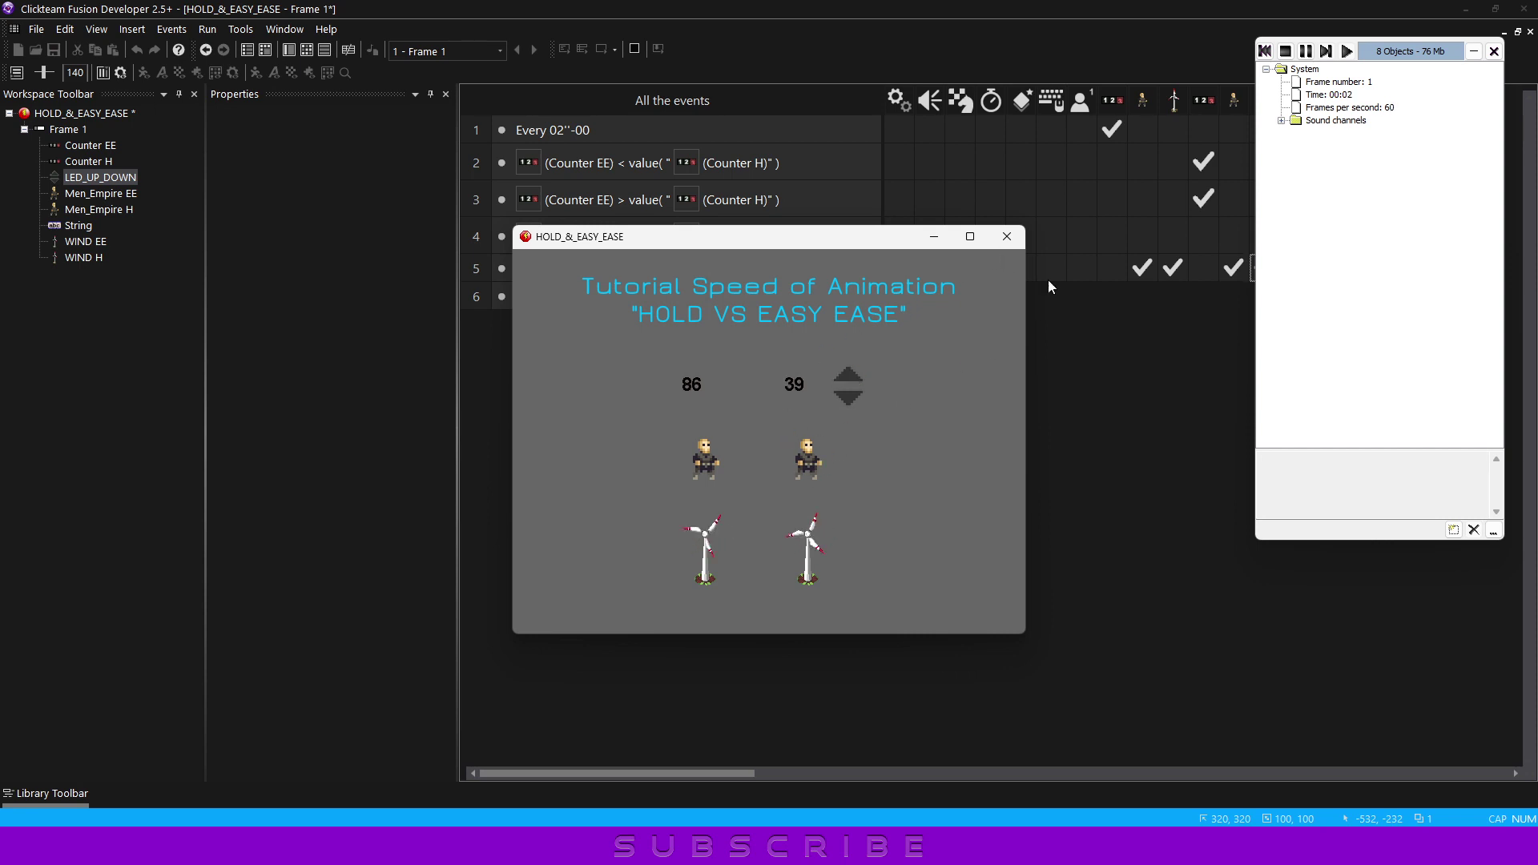
left_click(1007, 237)
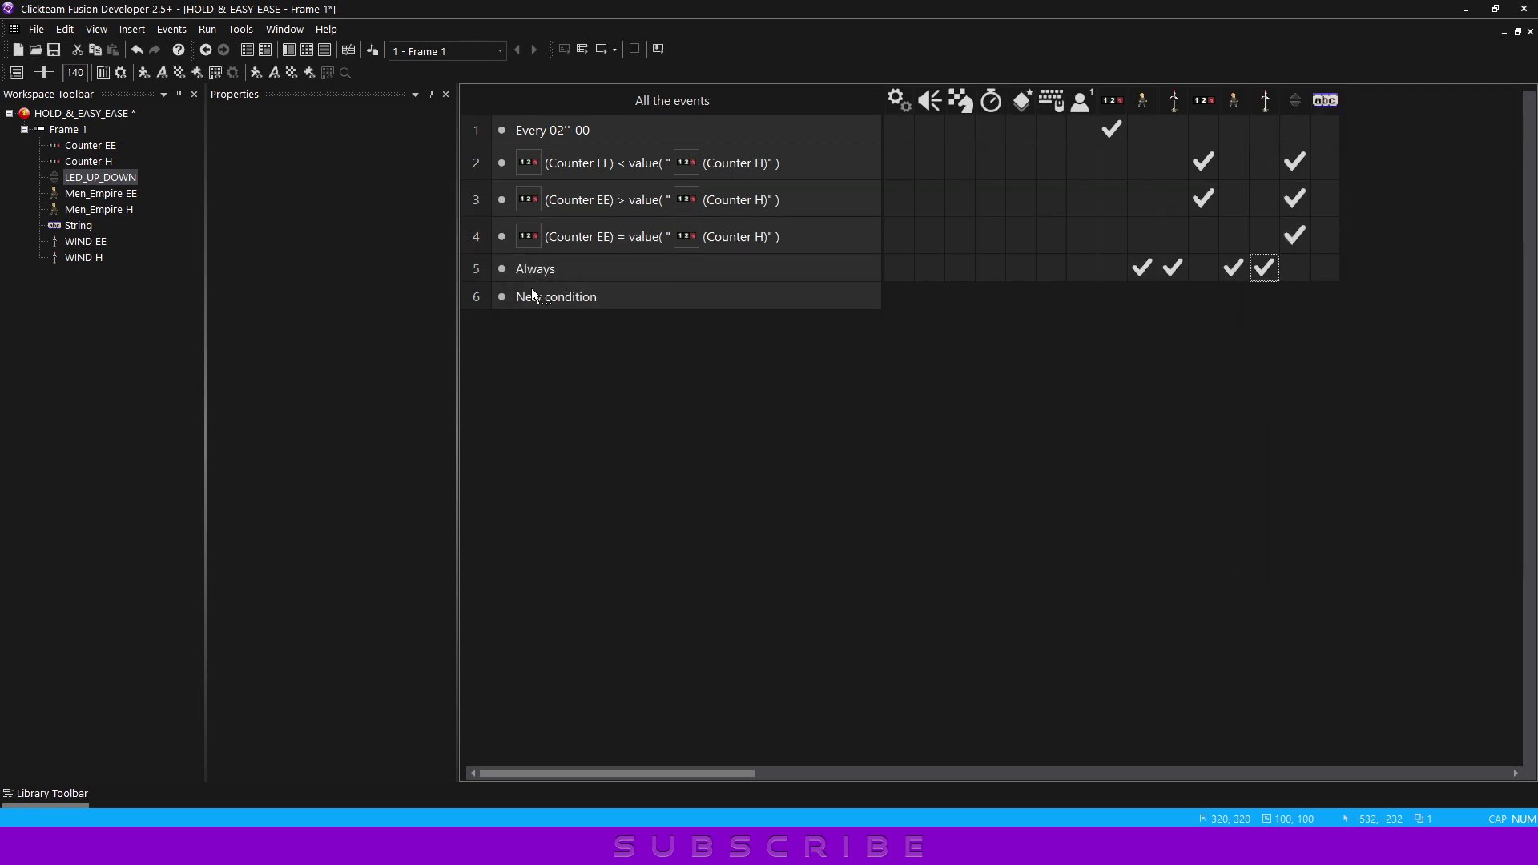
Duplicate the Always event as event 6, switch both Men_Empire characters to Dig Run, and test-run
left_click_drag(501, 272, 511, 300, "ctrl")
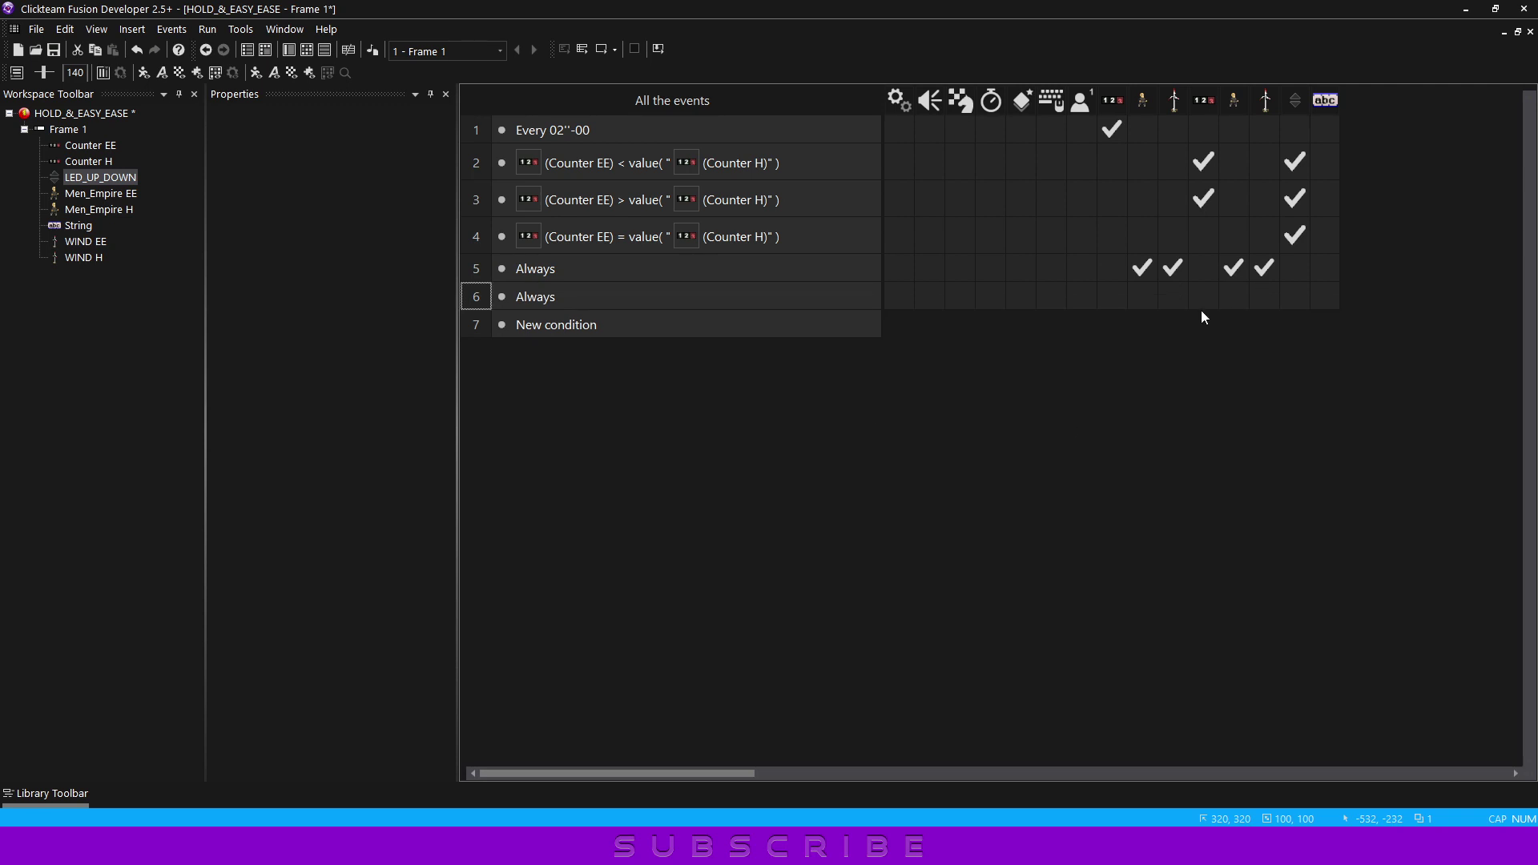
left_click(1146, 298)
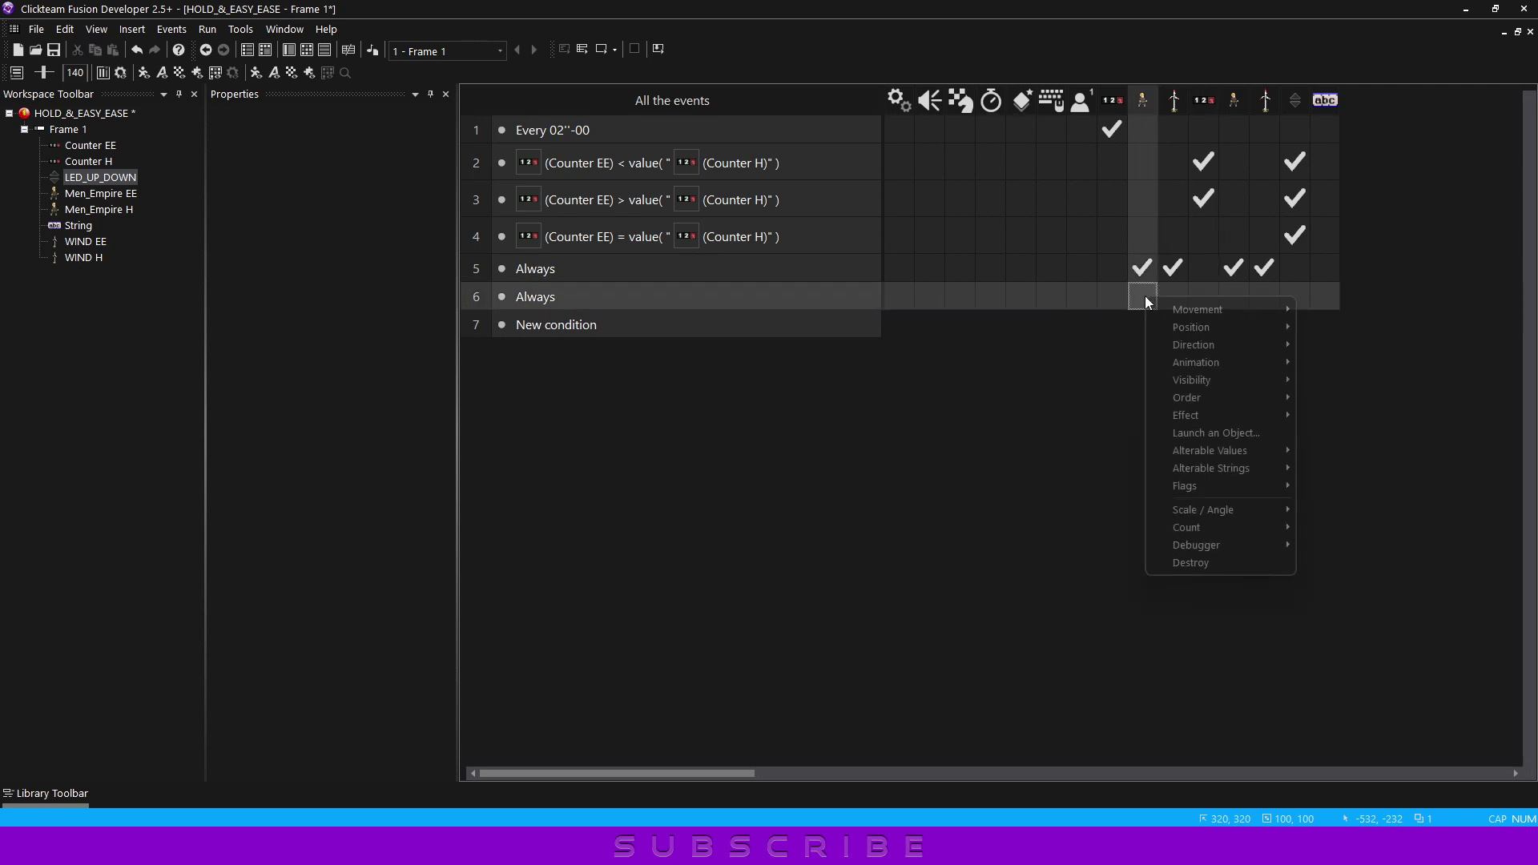
mouse_move(1224, 362)
mouse_move(1365, 402)
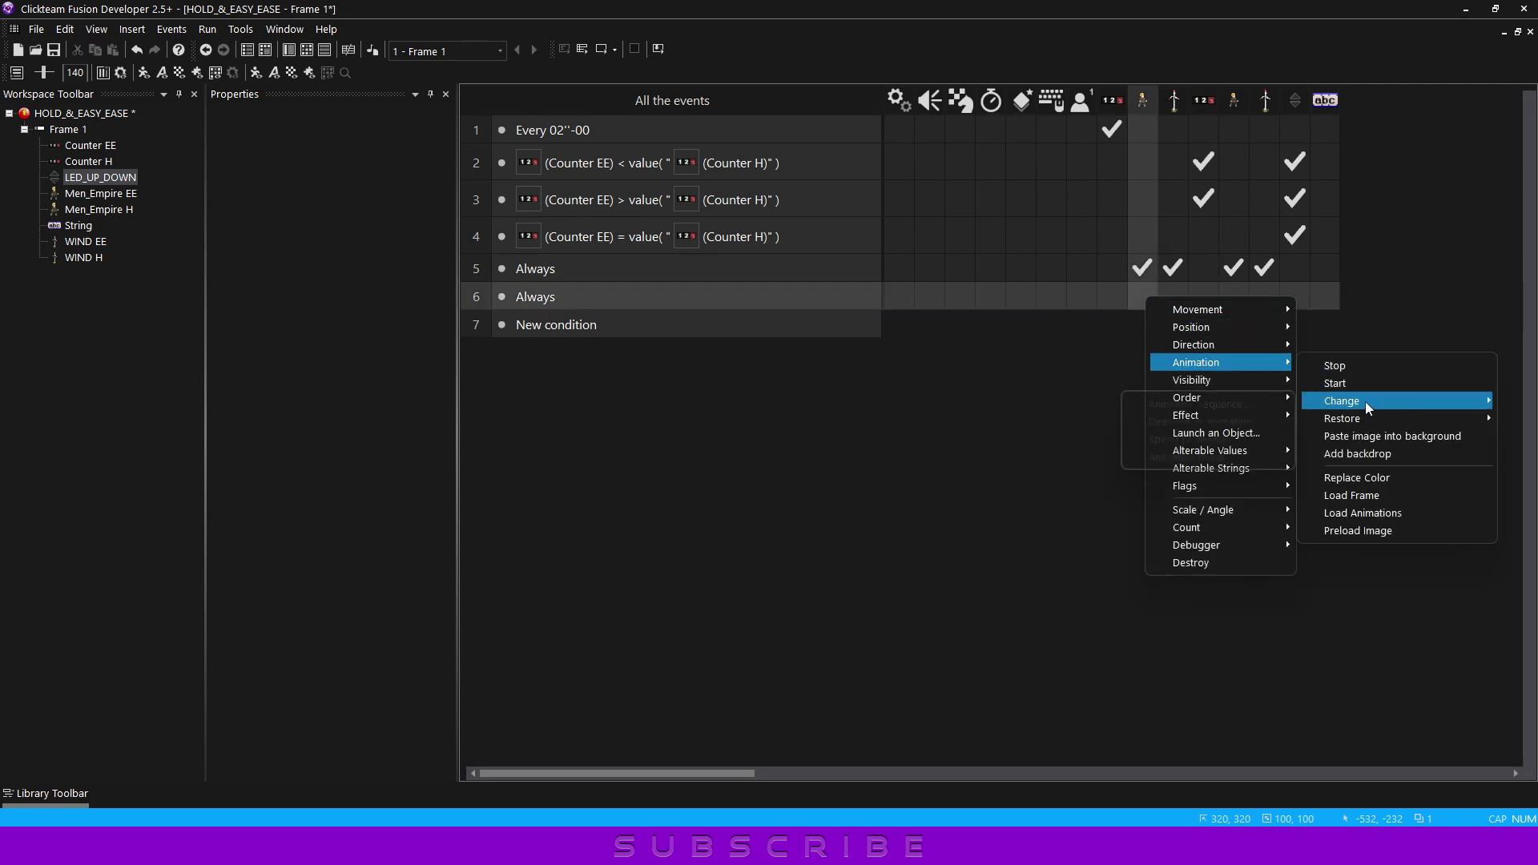
left_click(1253, 406)
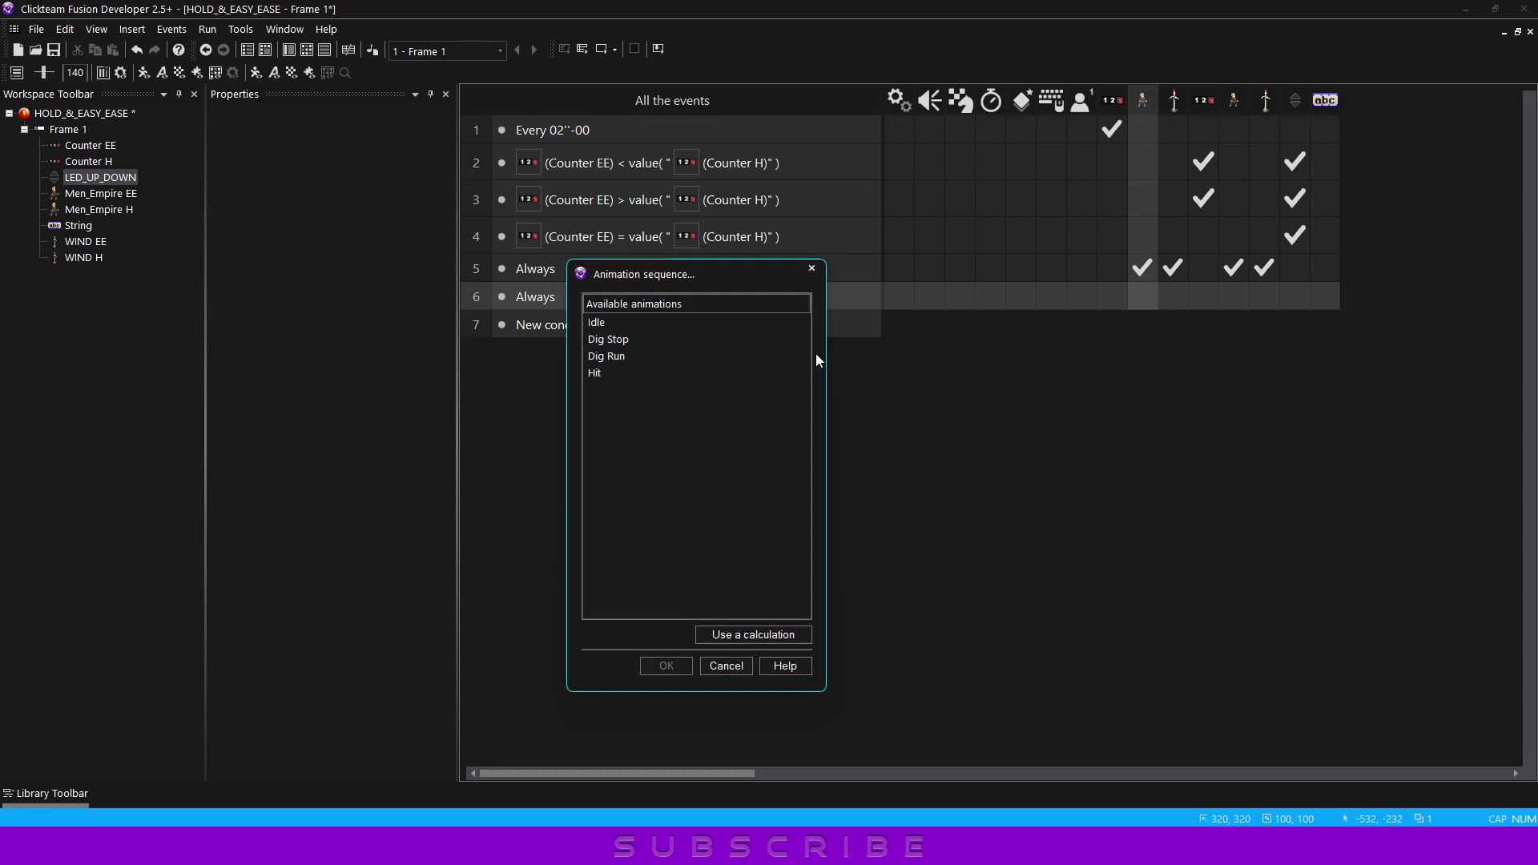
double_click(617, 361)
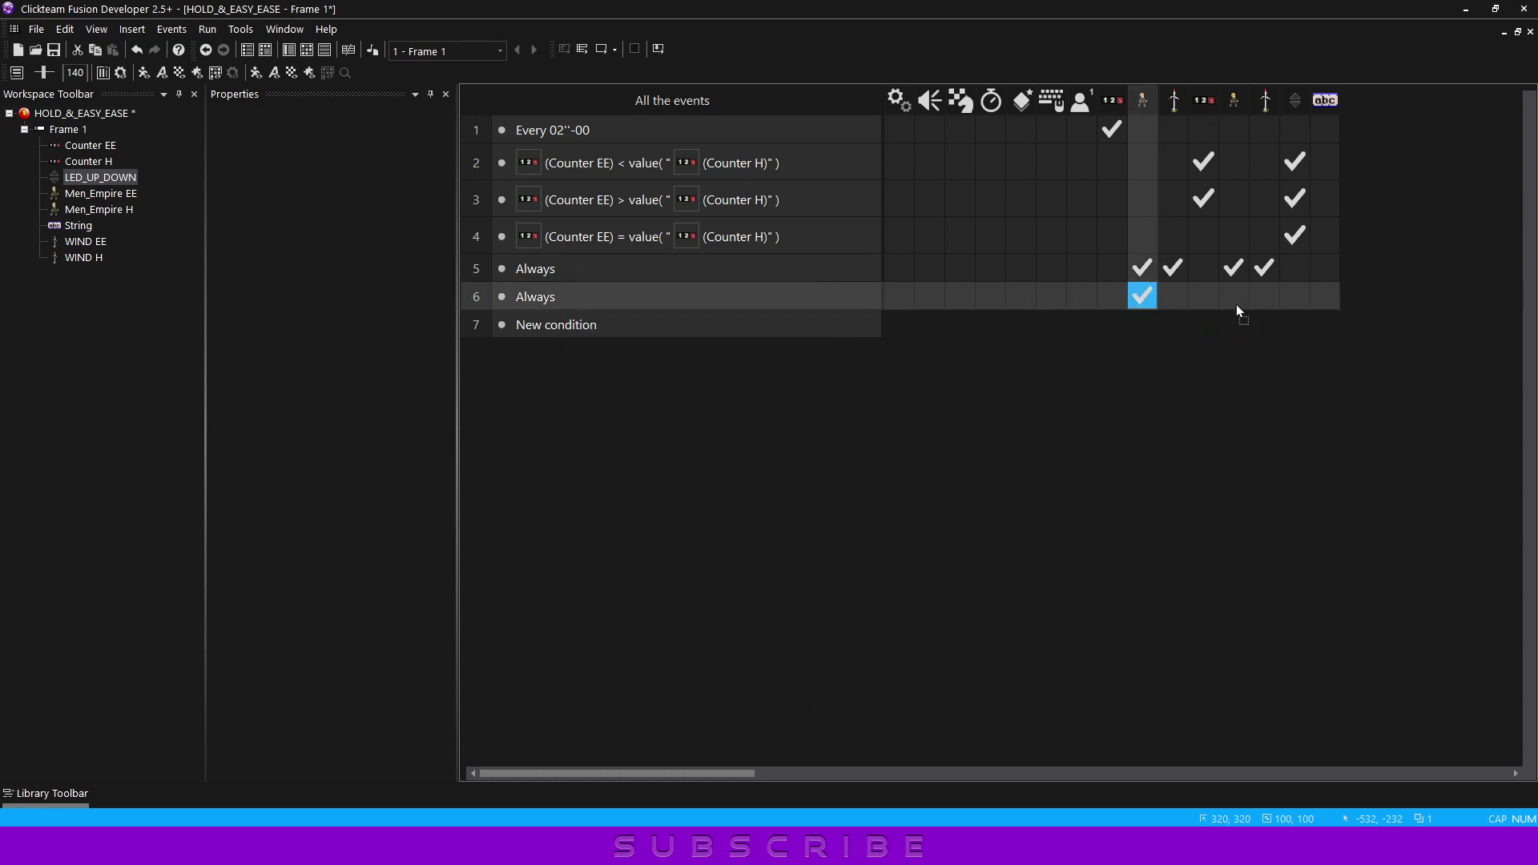
left_click_drag(1237, 305, 1234, 298)
left_click(609, 56)
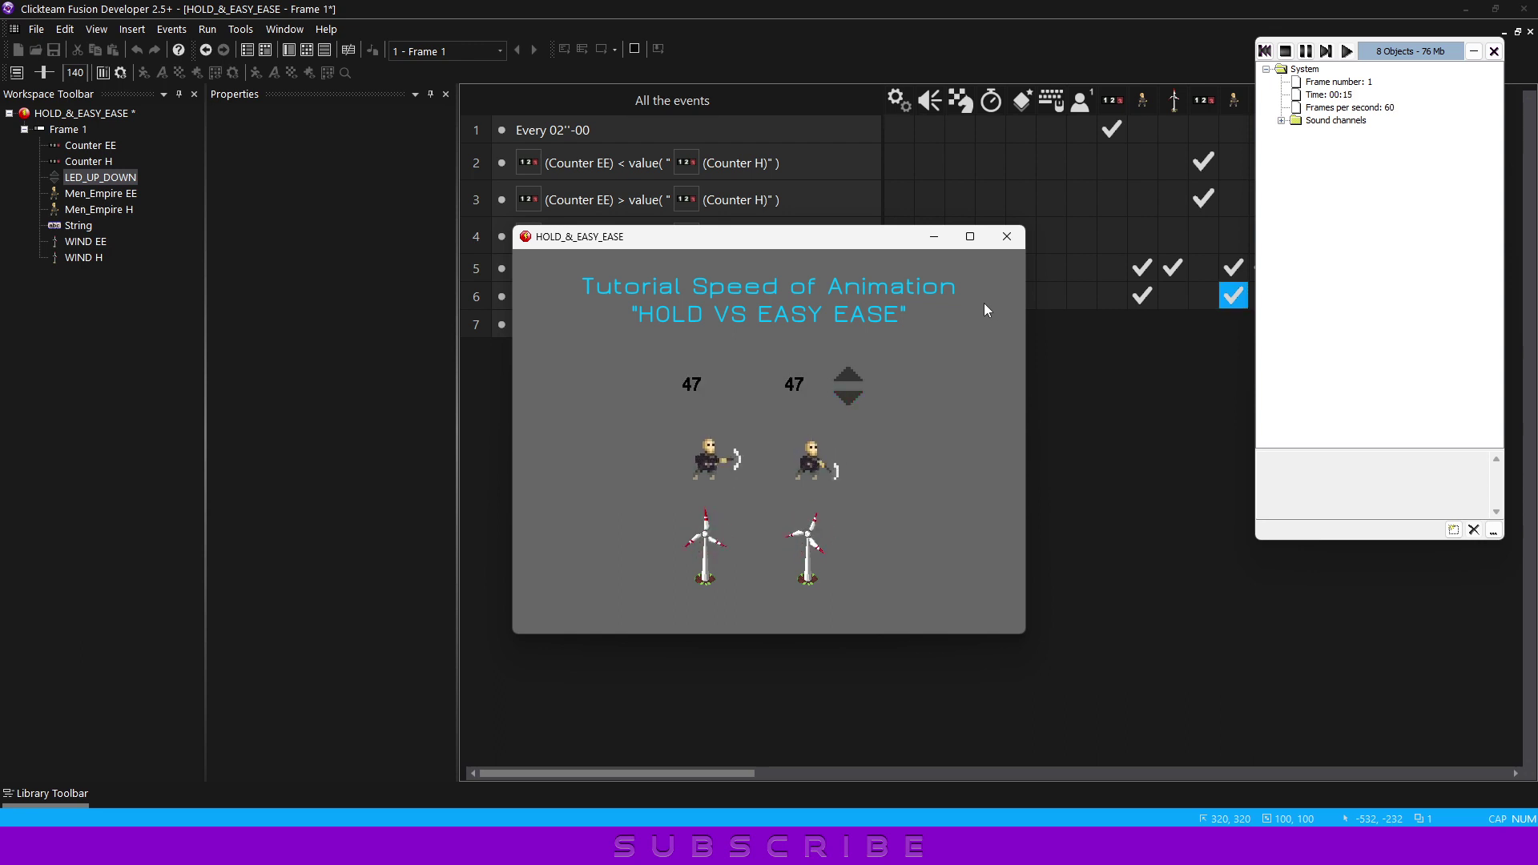
left_click(1007, 236)
Change event 1's timer to every 10 seconds
double_click(556, 128)
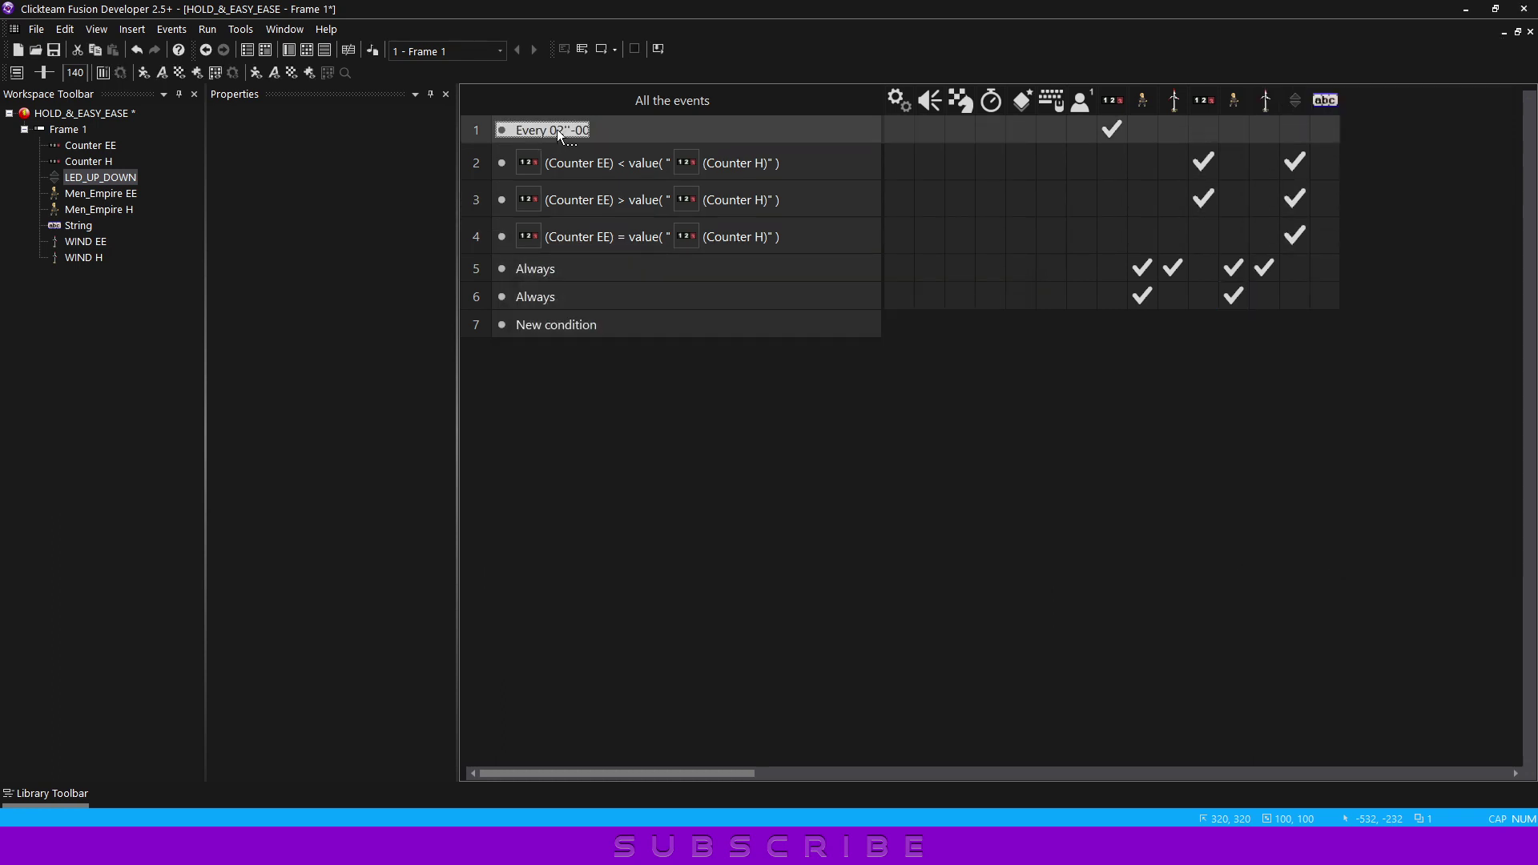
double_click(676, 411)
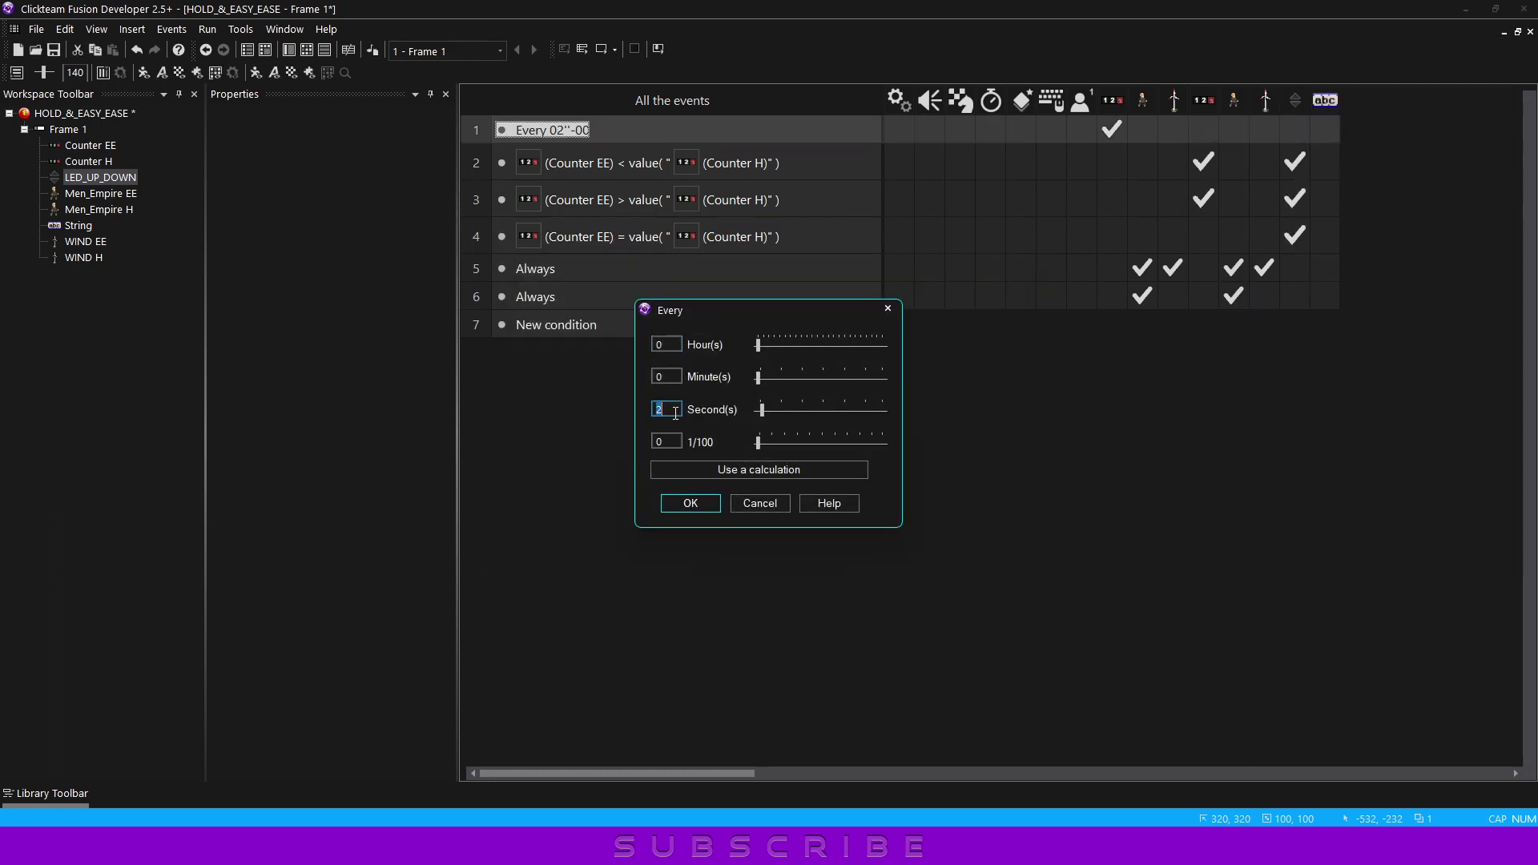
type("10")
left_click(679, 507)
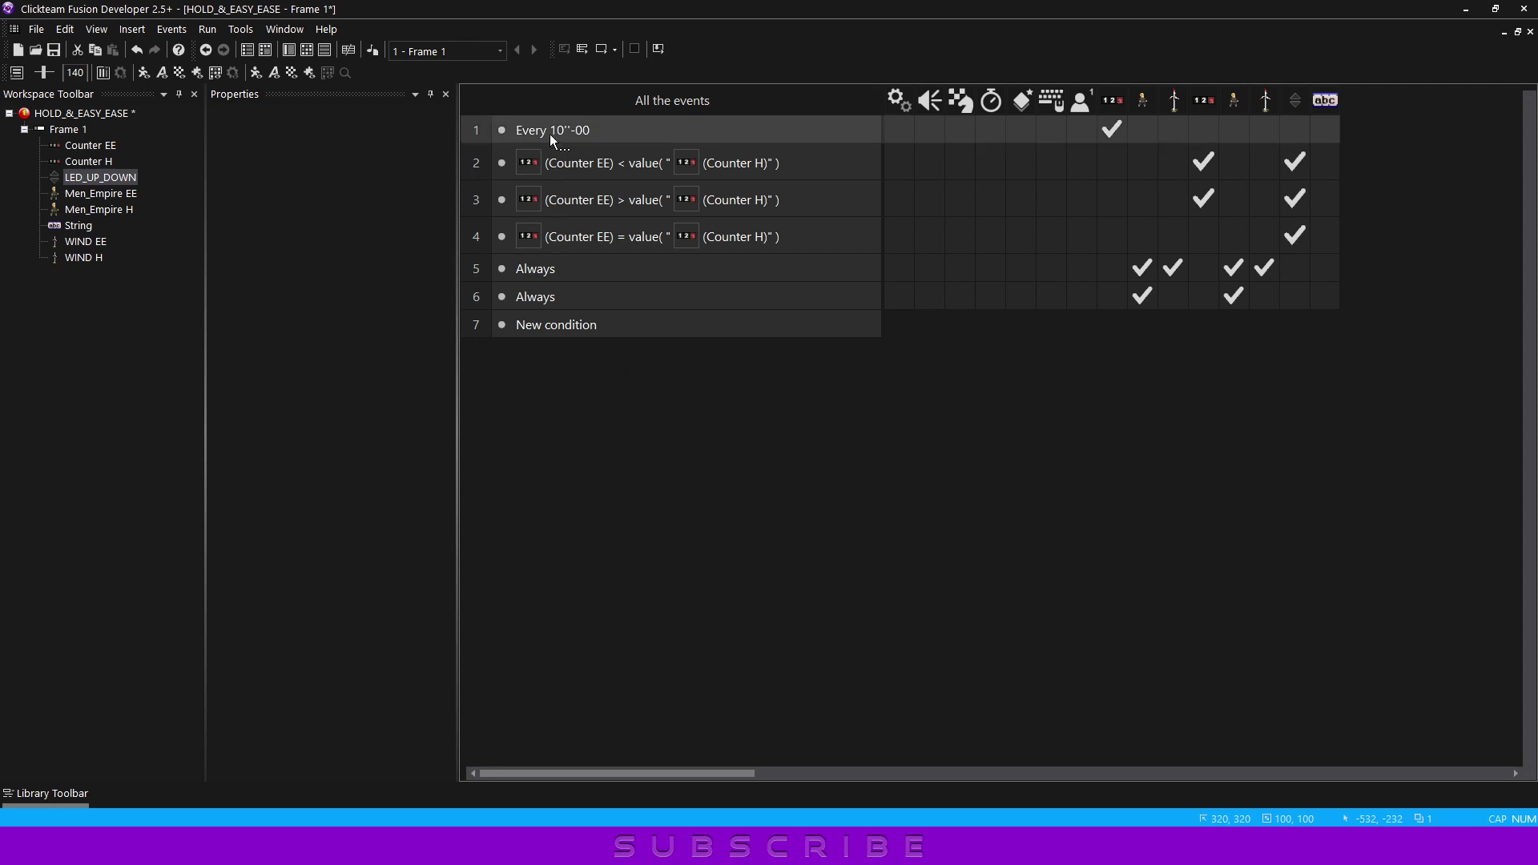
Add an every-0.15-second timer condition to events 2 and 3
left_click_drag(485, 161, 550, 185)
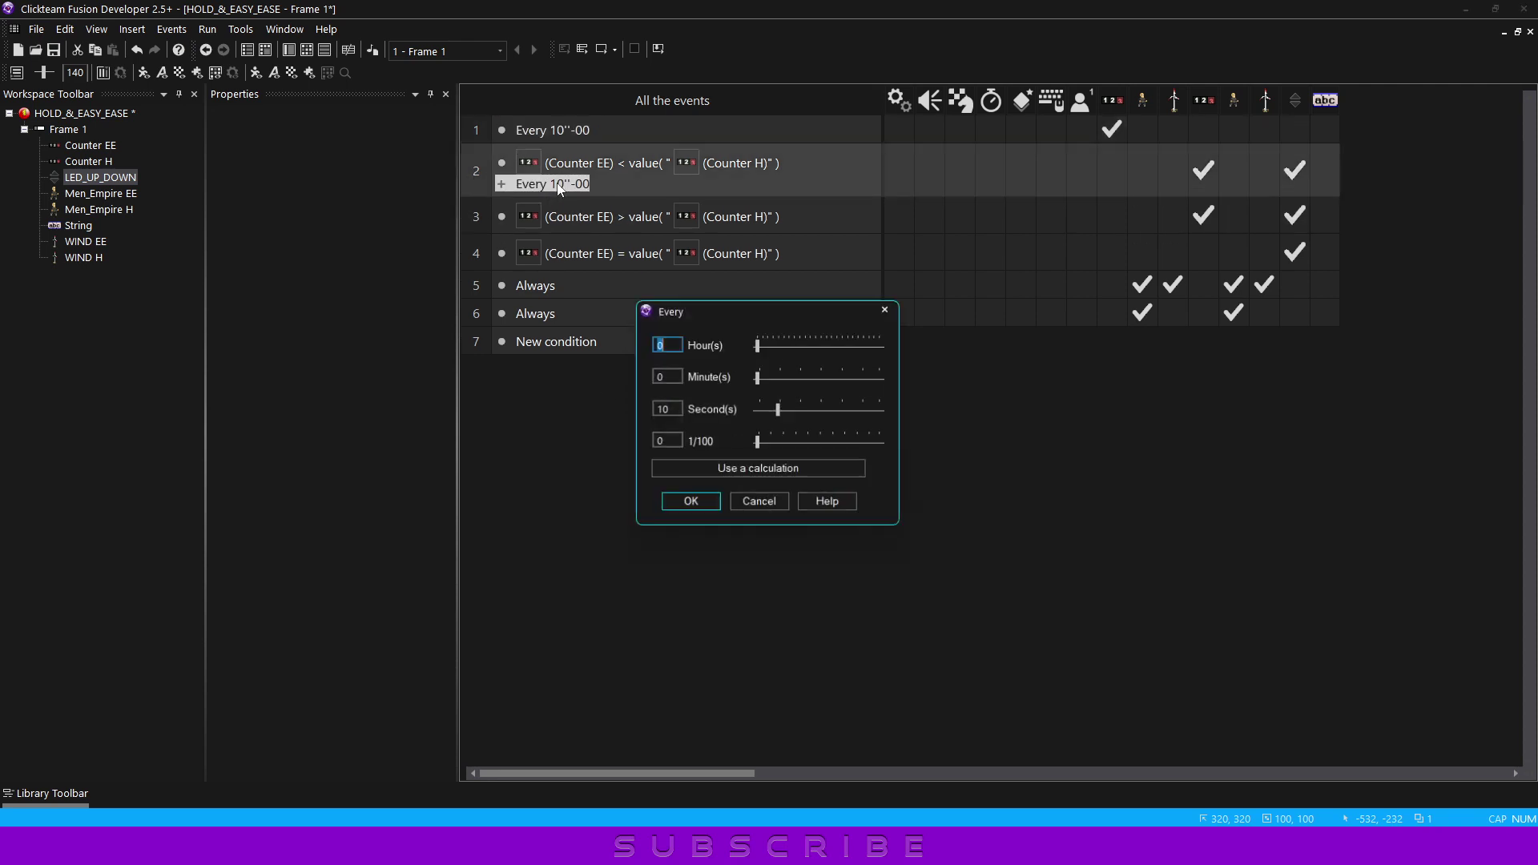
double_click(550, 183)
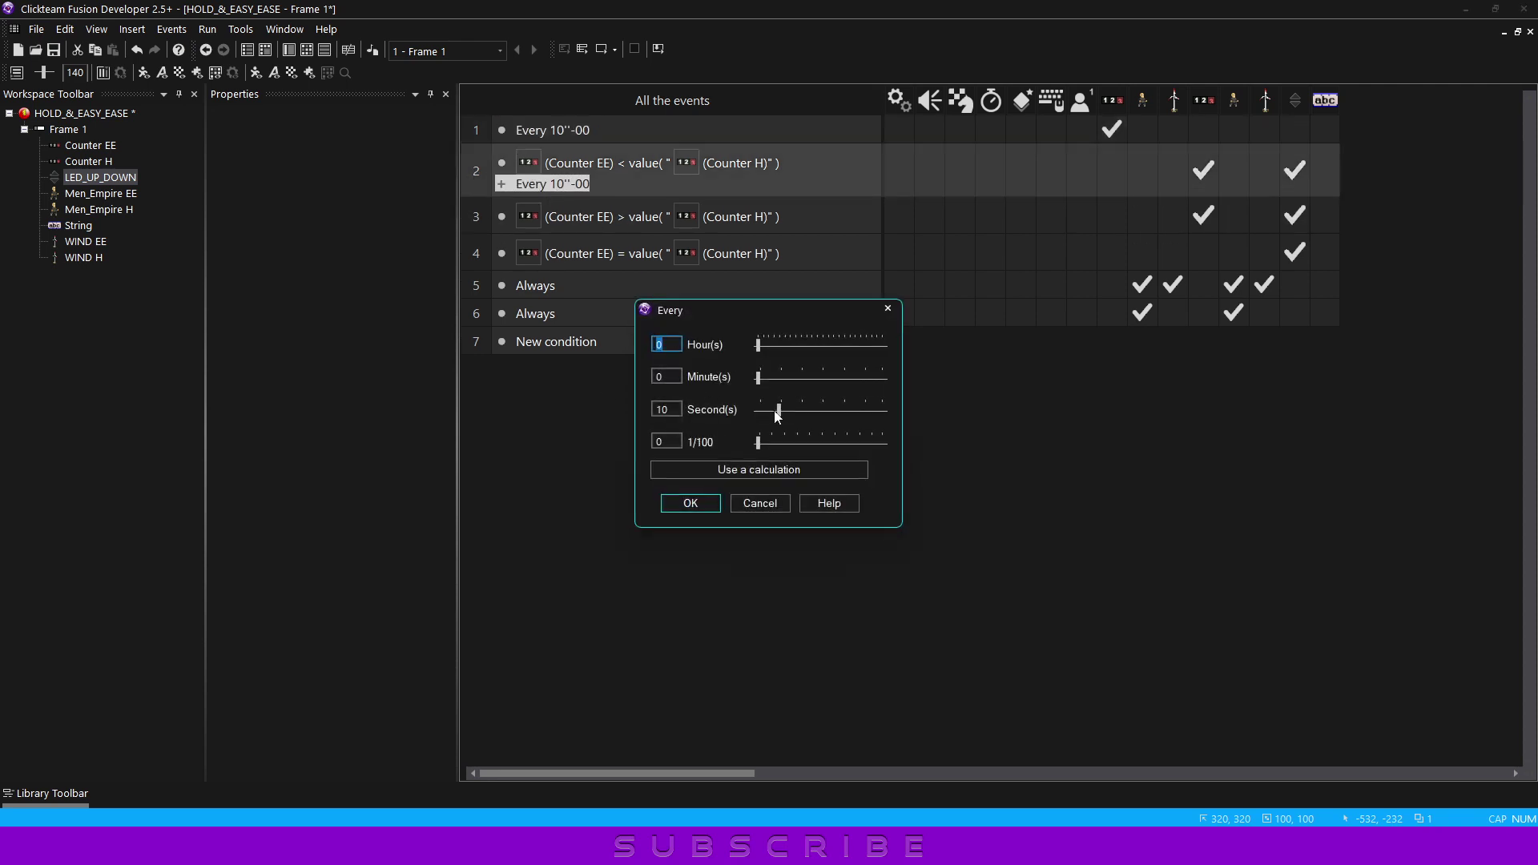
left_click_drag(755, 440, 774, 445)
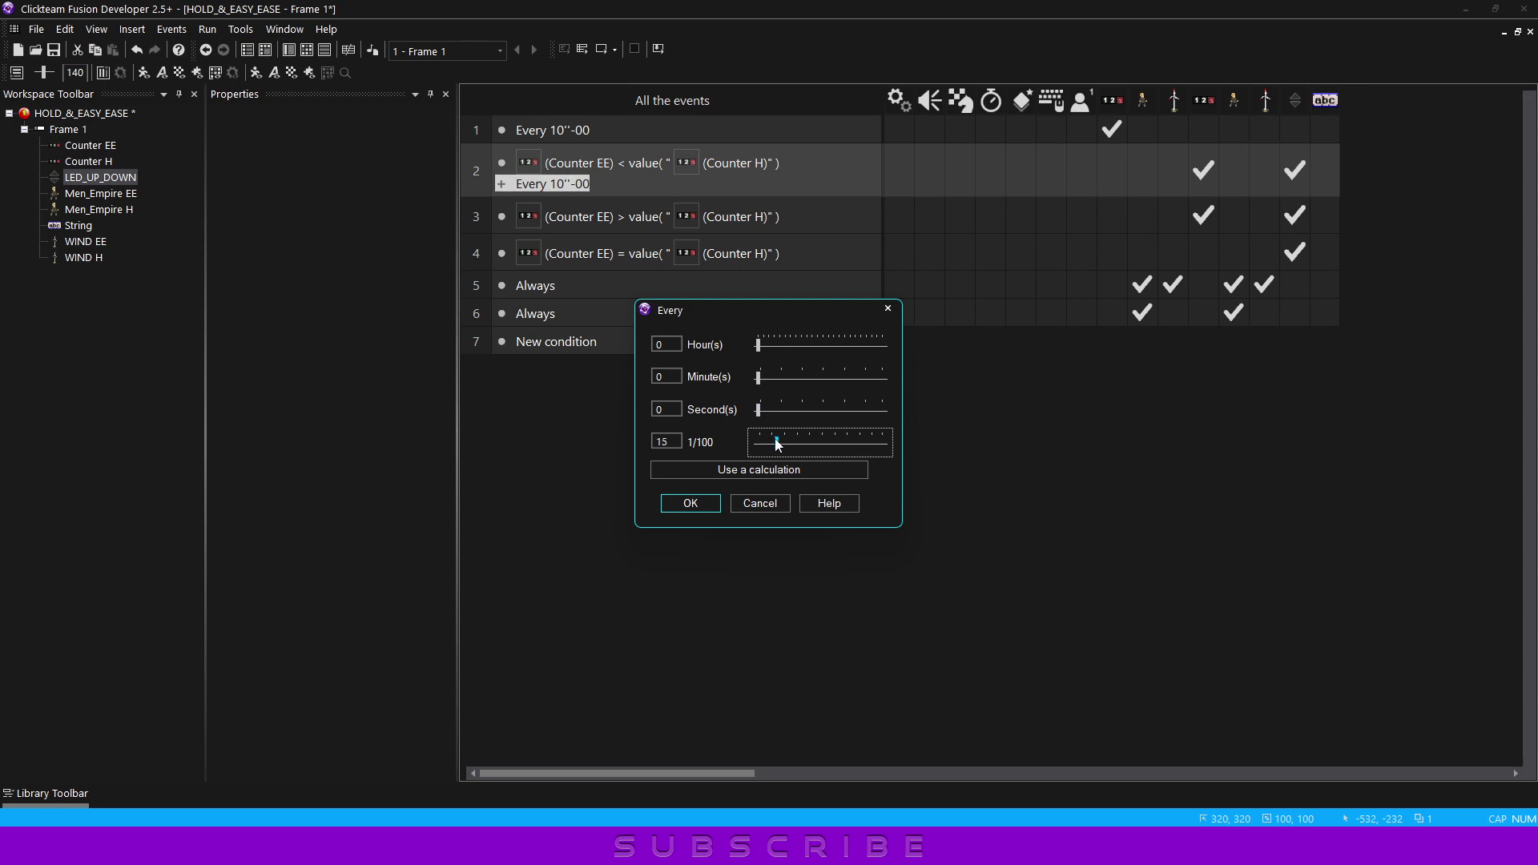
left_click(715, 501)
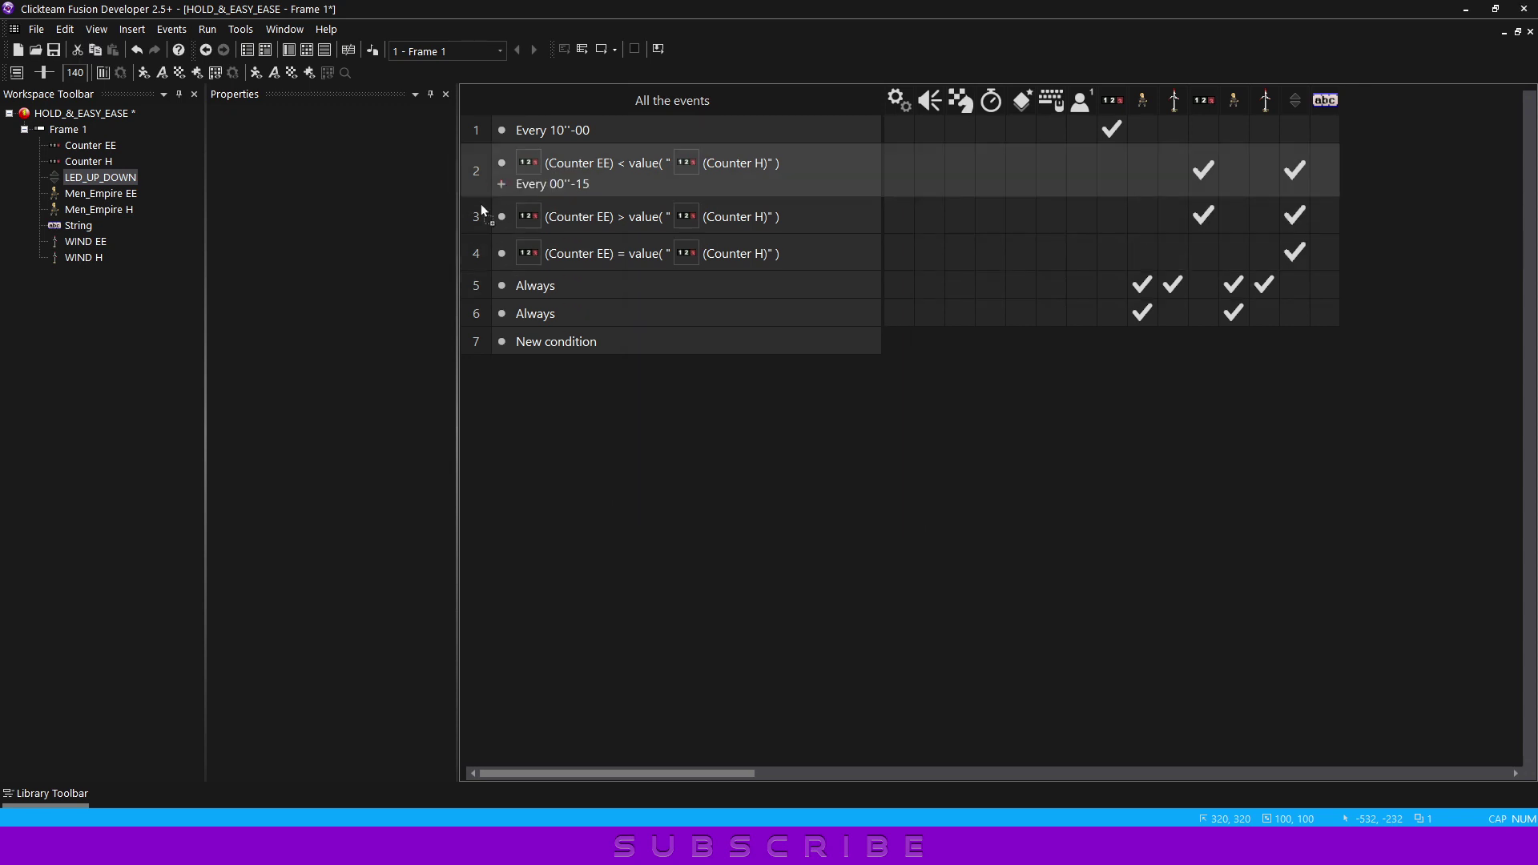
left_click_drag(481, 205, 482, 216)
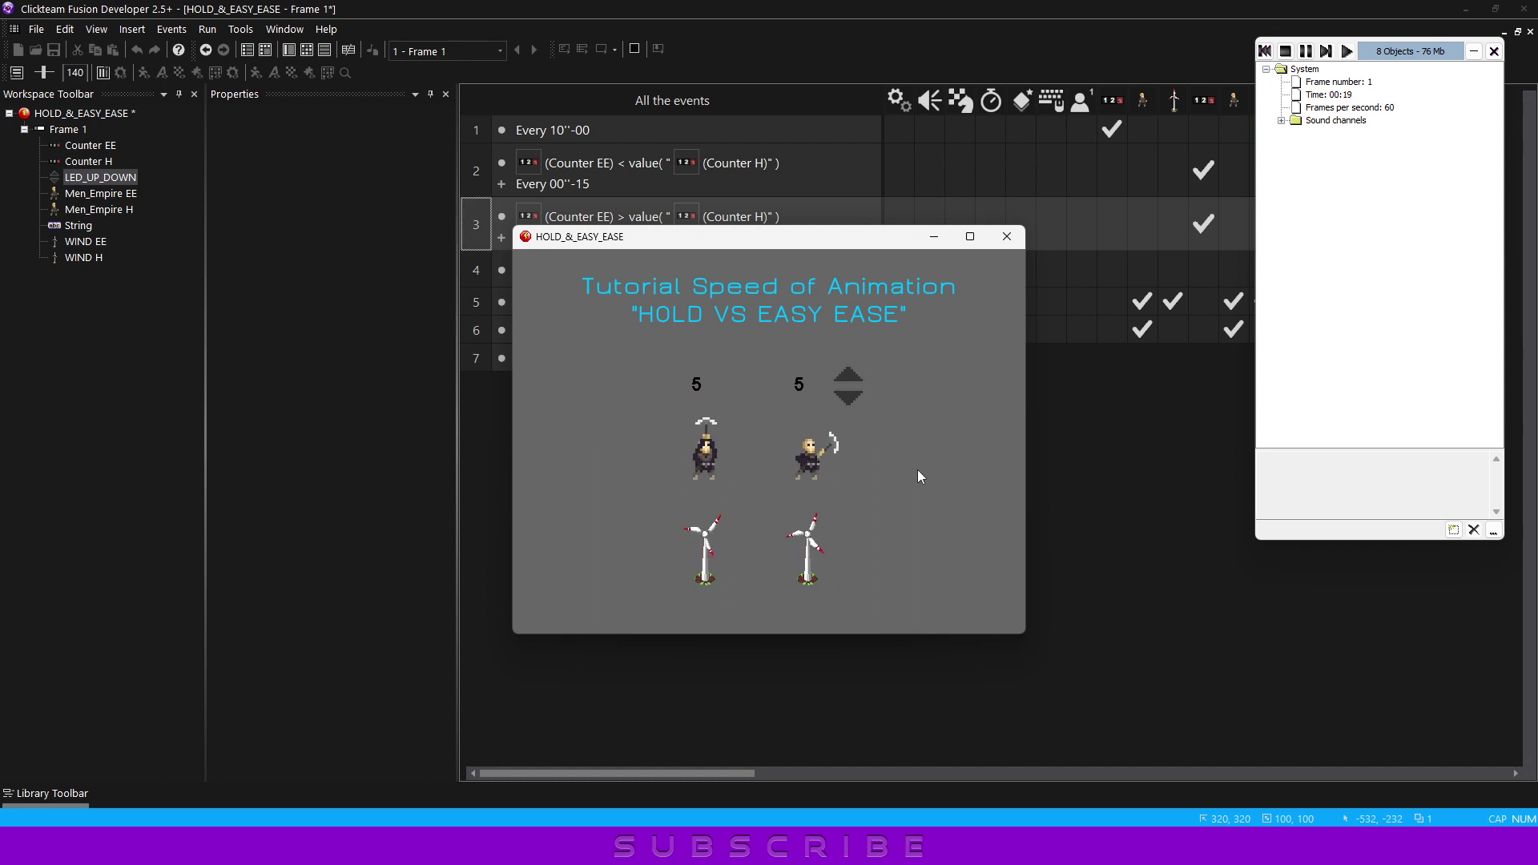
Raise Counter H with the Up key in the running game and watch Counter EE ease toward it
key("Up")
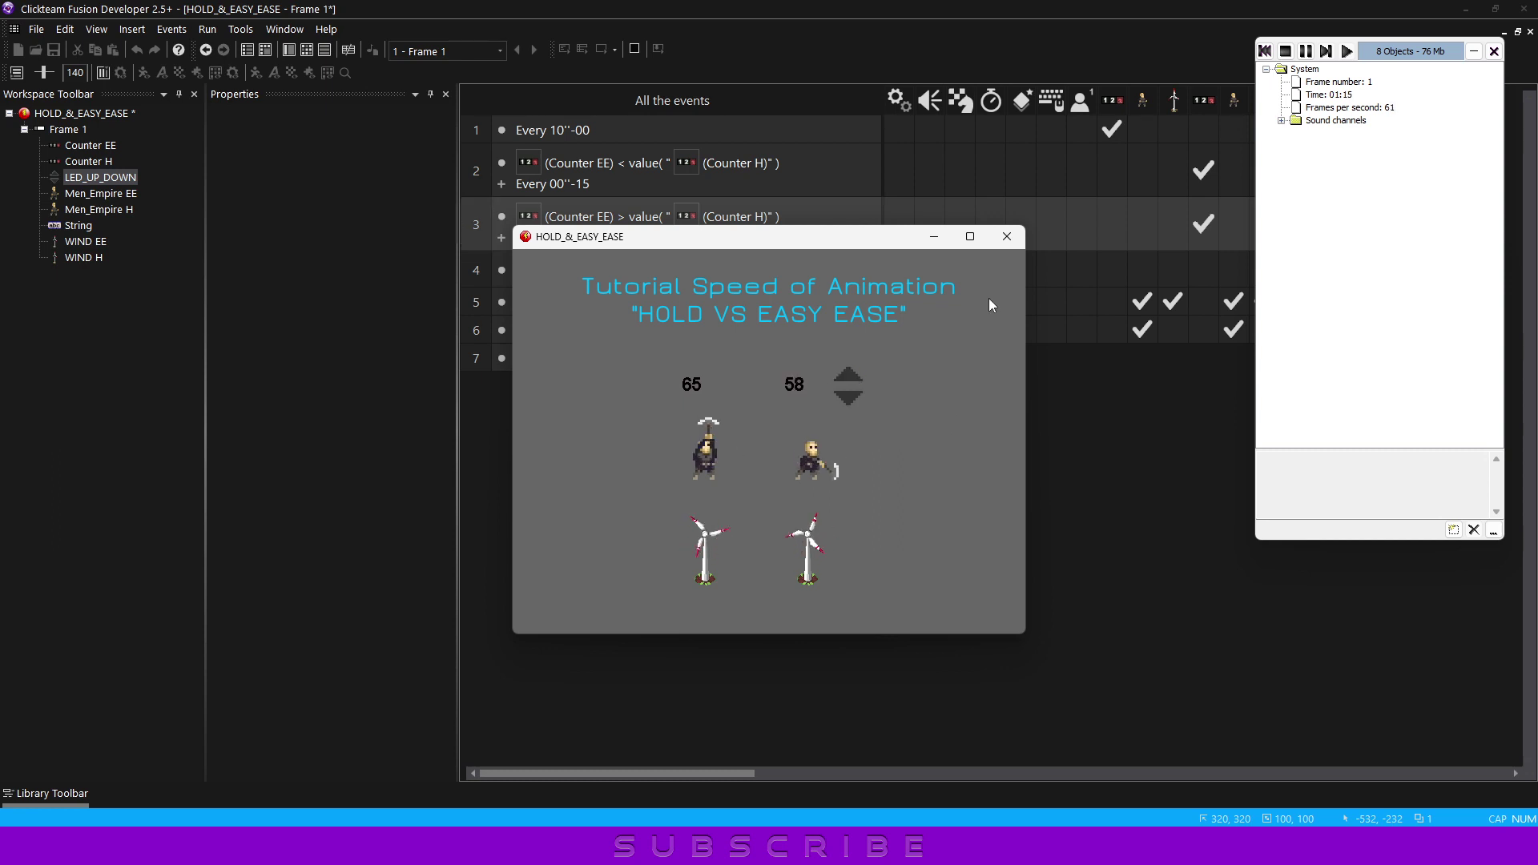
Close the running game and delete event 1's random Set Counter action
left_click(1011, 244)
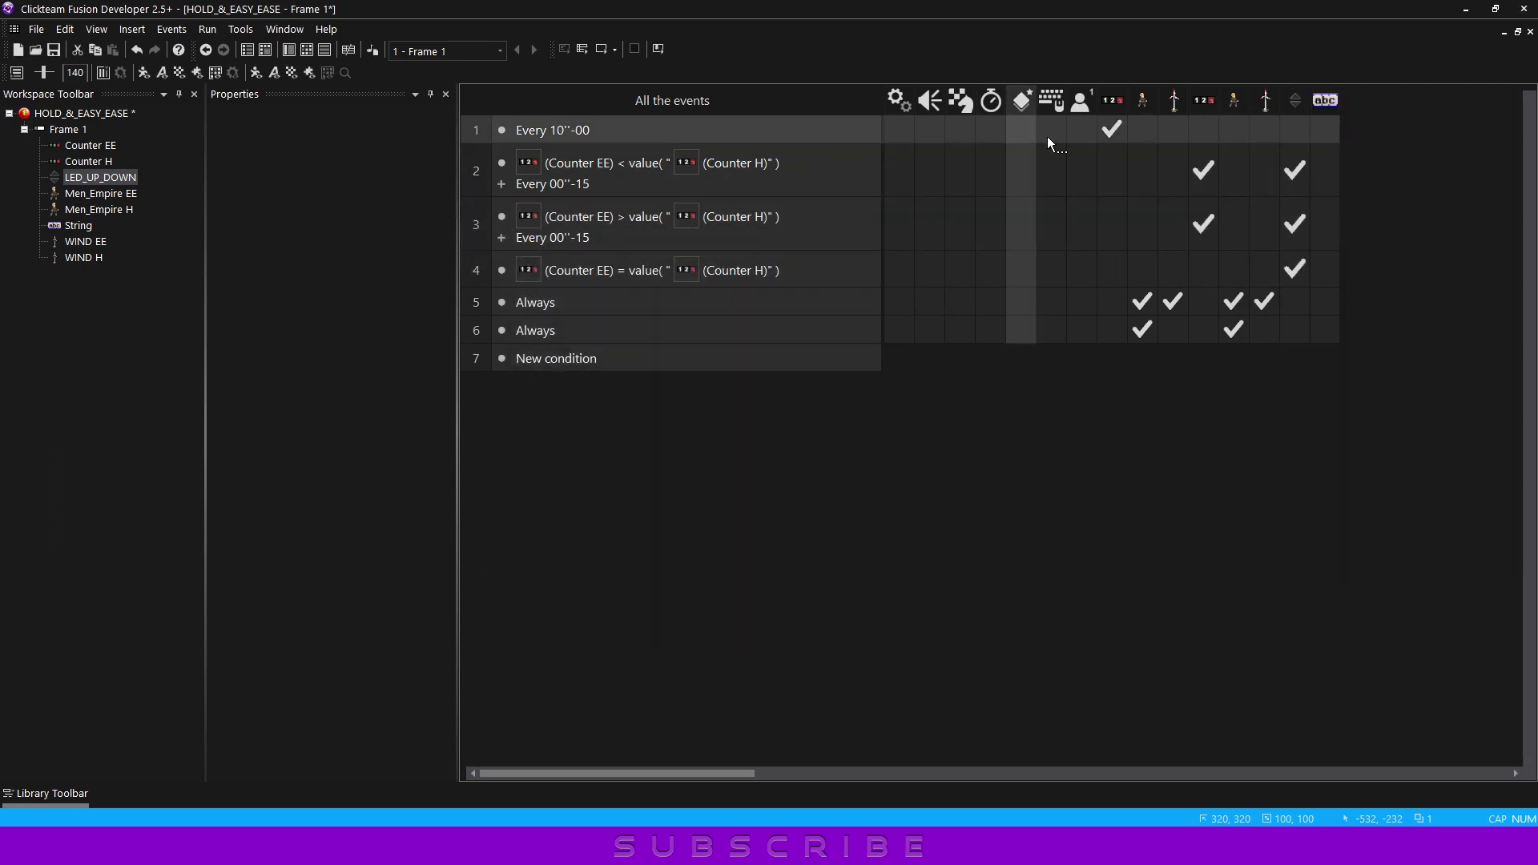
mouse_move(1112, 129)
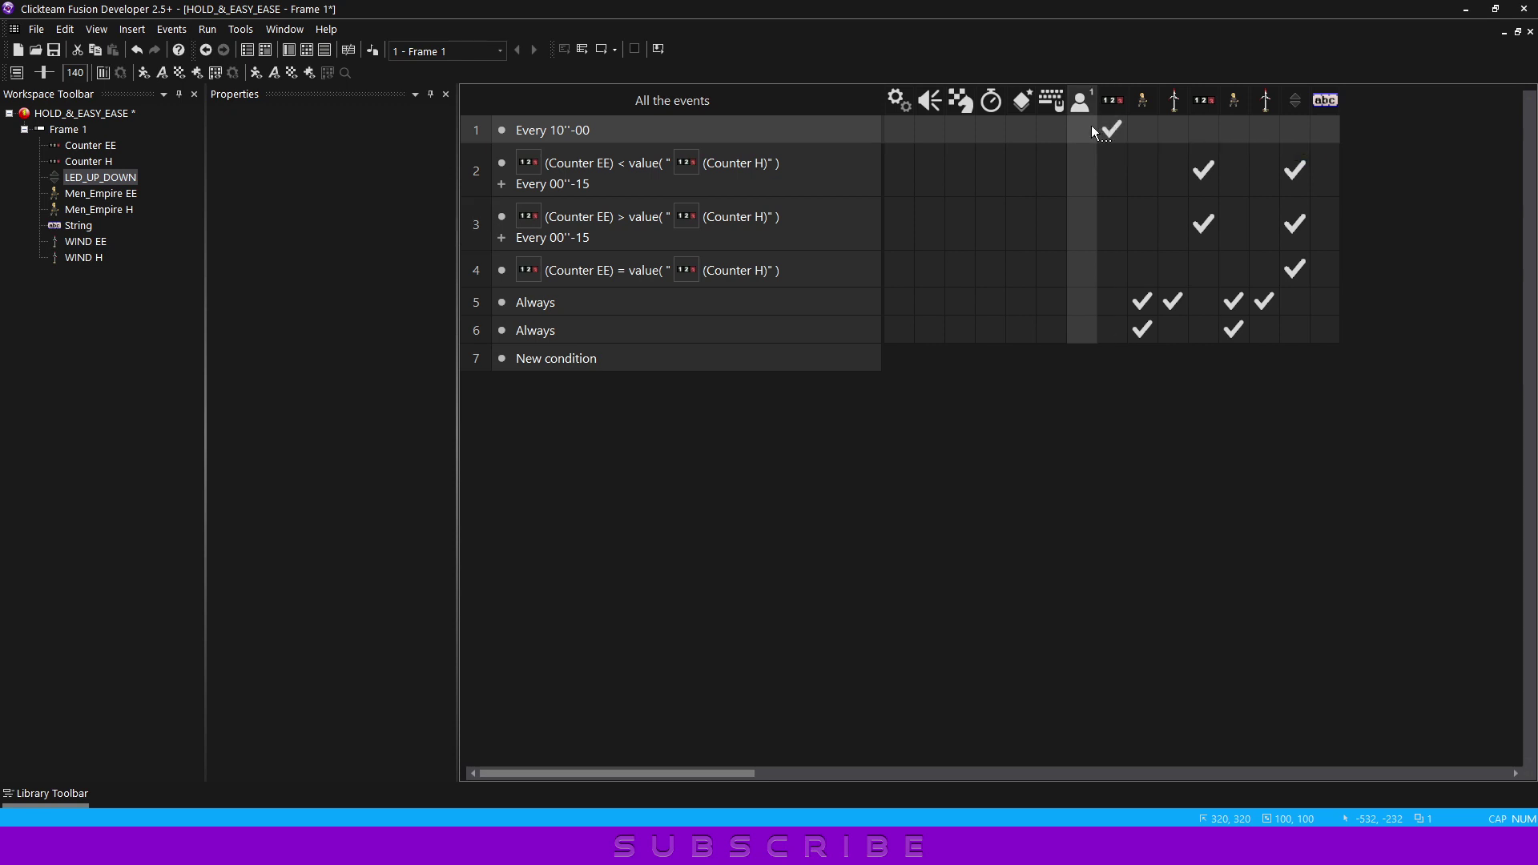
left_click(1111, 128)
key("Delete")
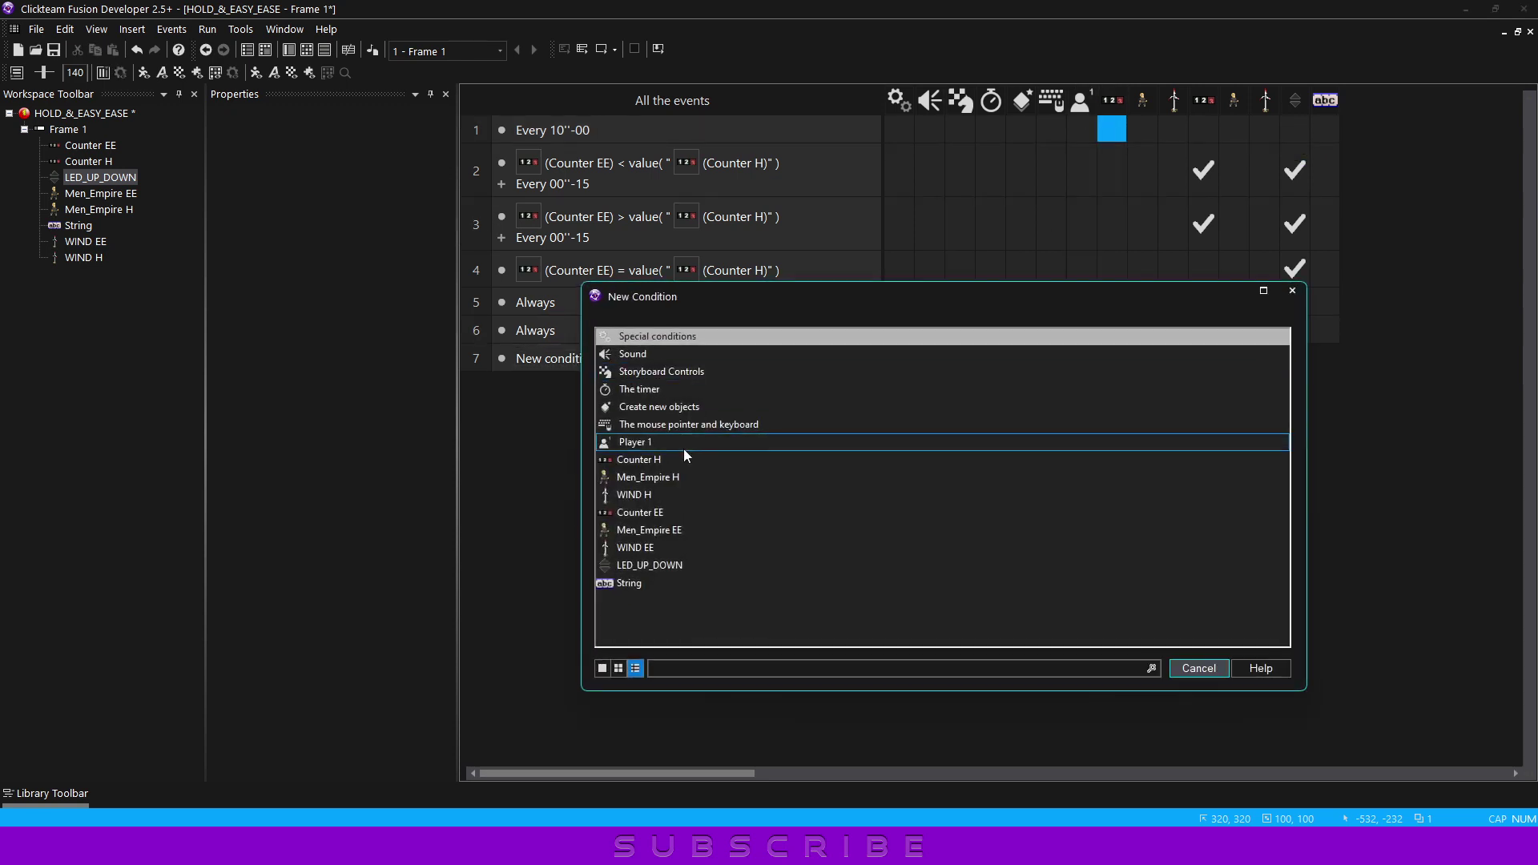
Add a new 'Upon pressing a key' event triggered by the W key
left_click(685, 424)
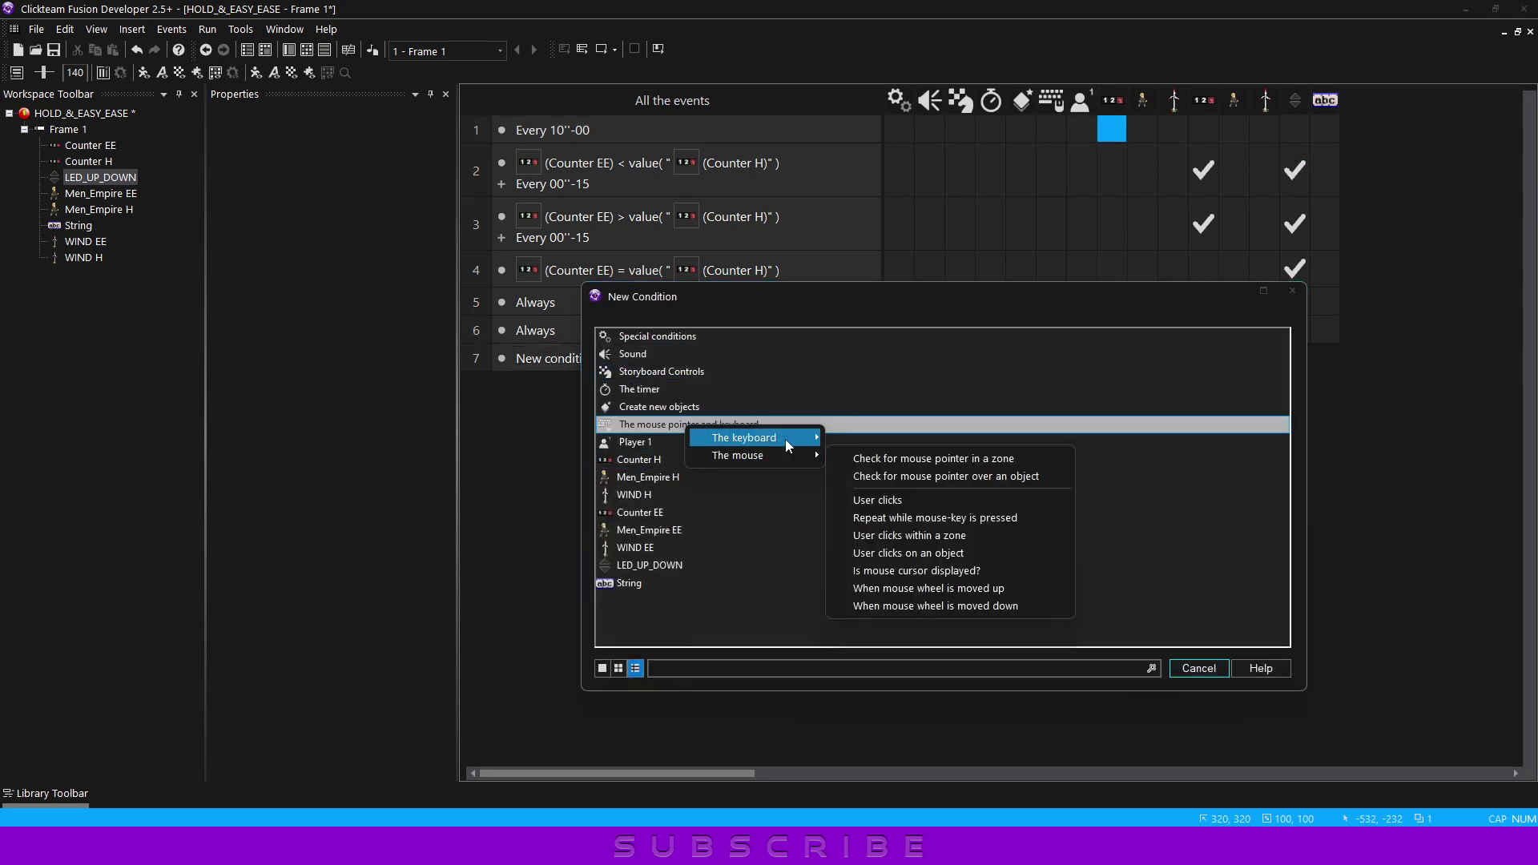
mouse_move(785, 439)
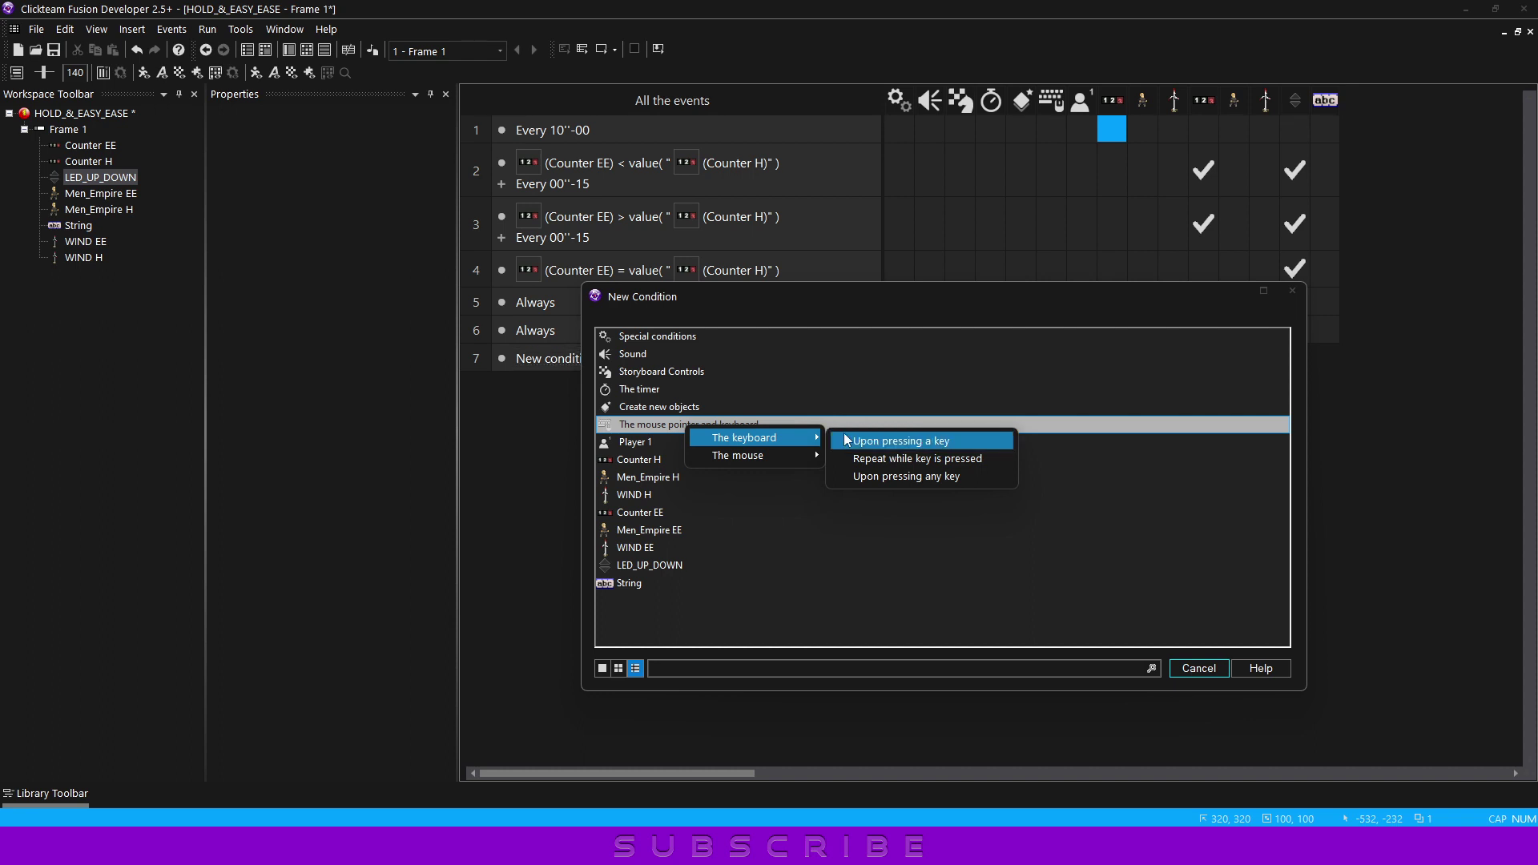
left_click(845, 441)
key("w")
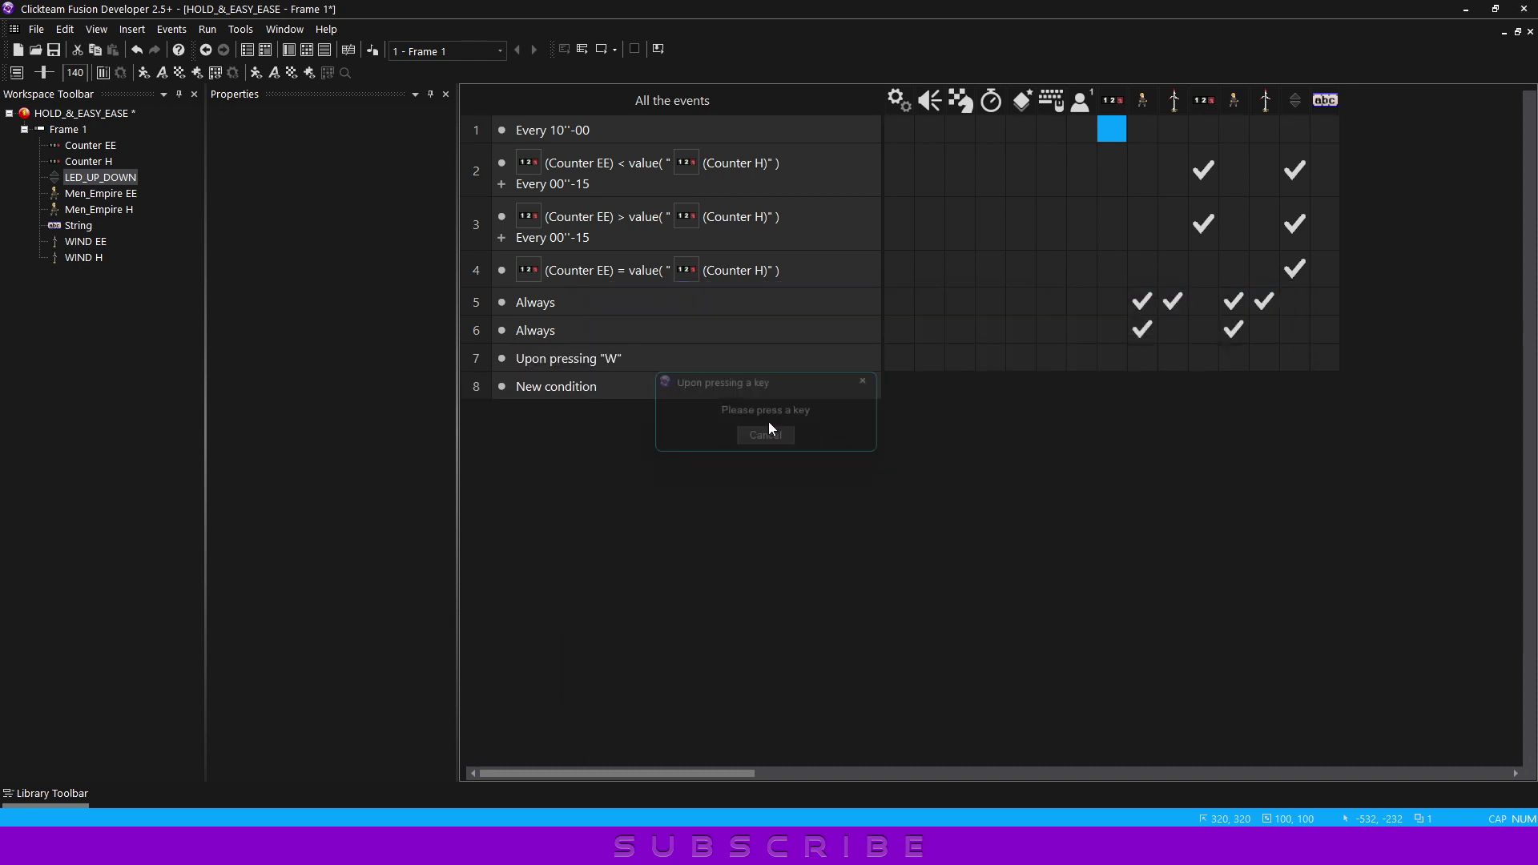
Duplicate the W key event and change the copy's key to S
left_click(508, 364)
key("ctrl+c")
key("ctrl+v")
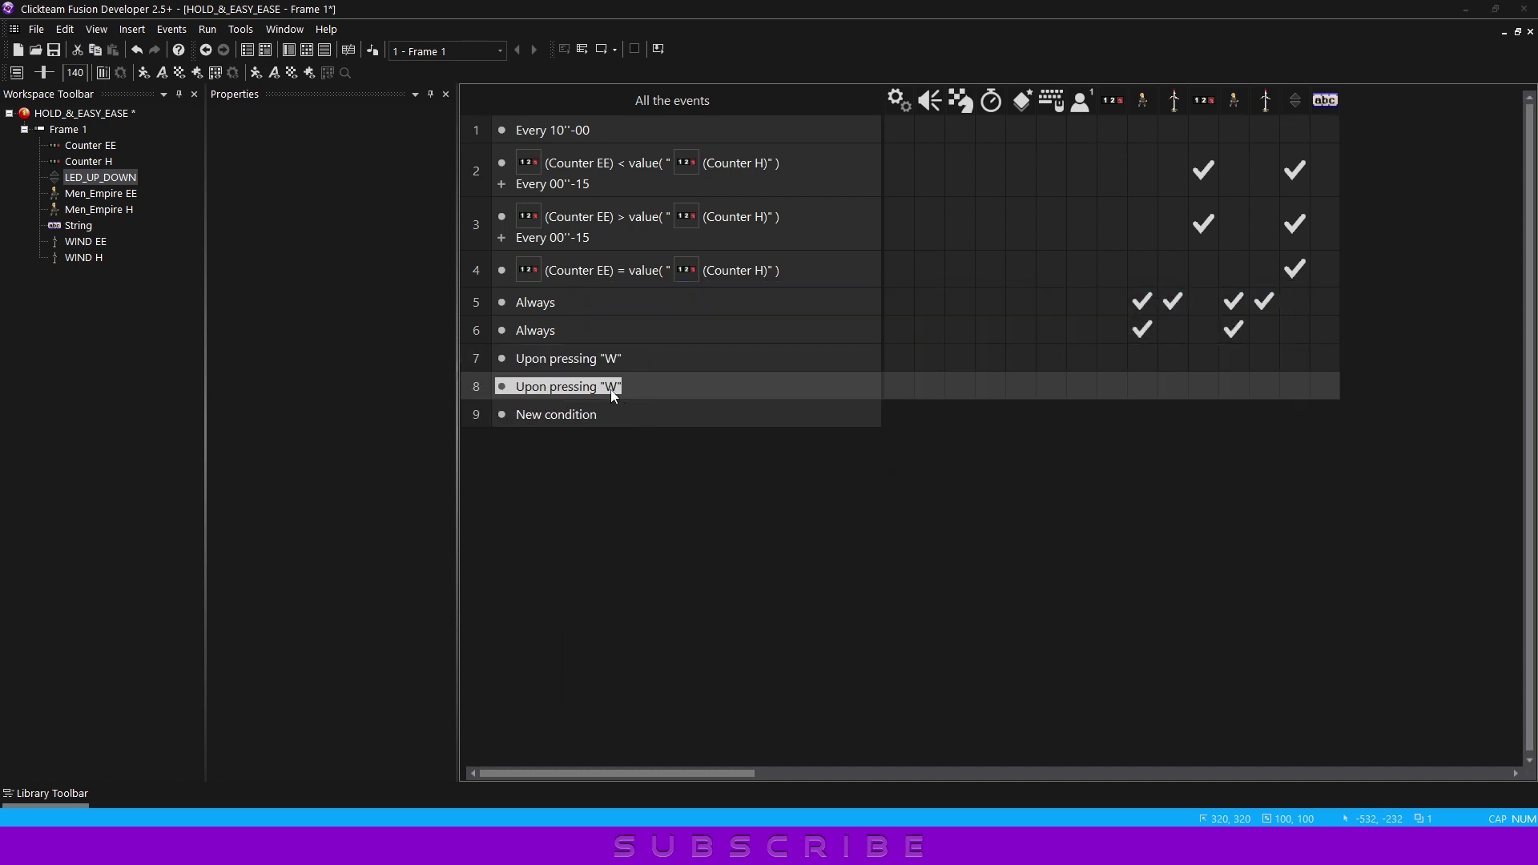
double_click(620, 386)
key("s")
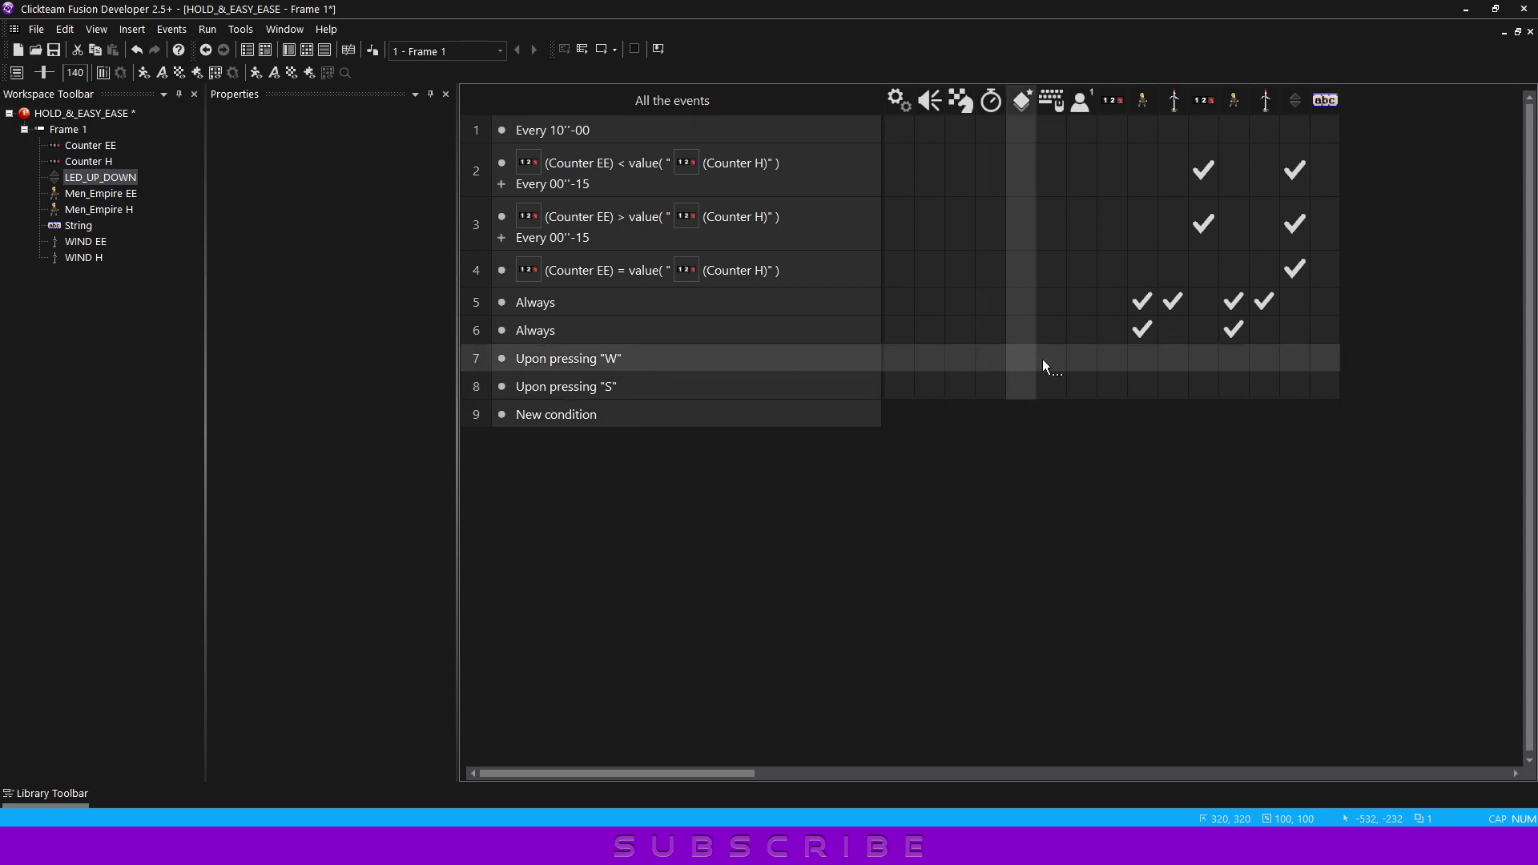
Make the W event set Counter H to 100
left_click(1110, 358)
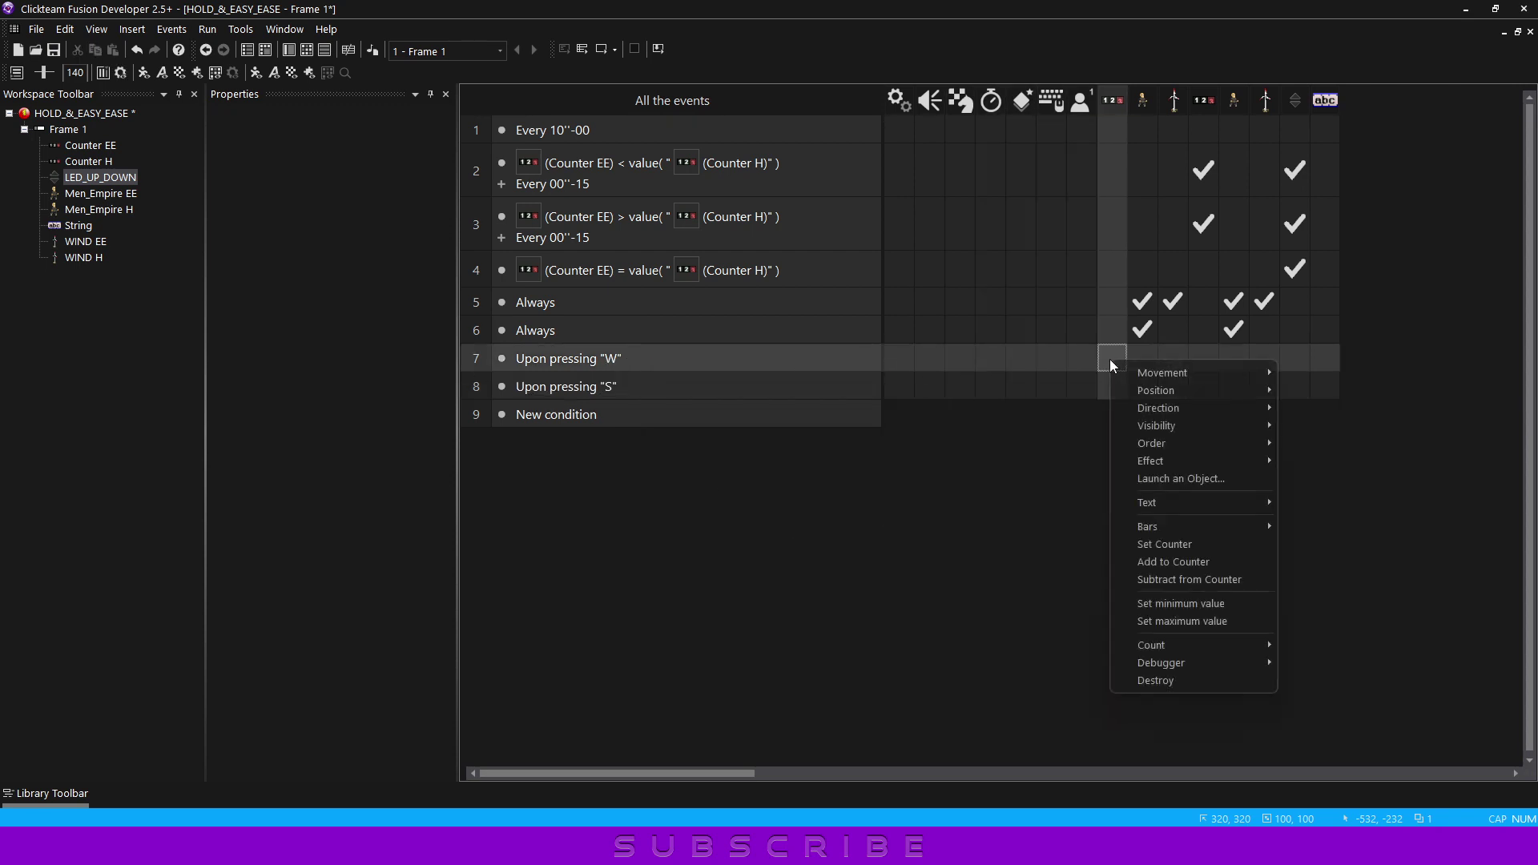
left_click(1184, 546)
left_click(723, 415)
double_click(720, 435)
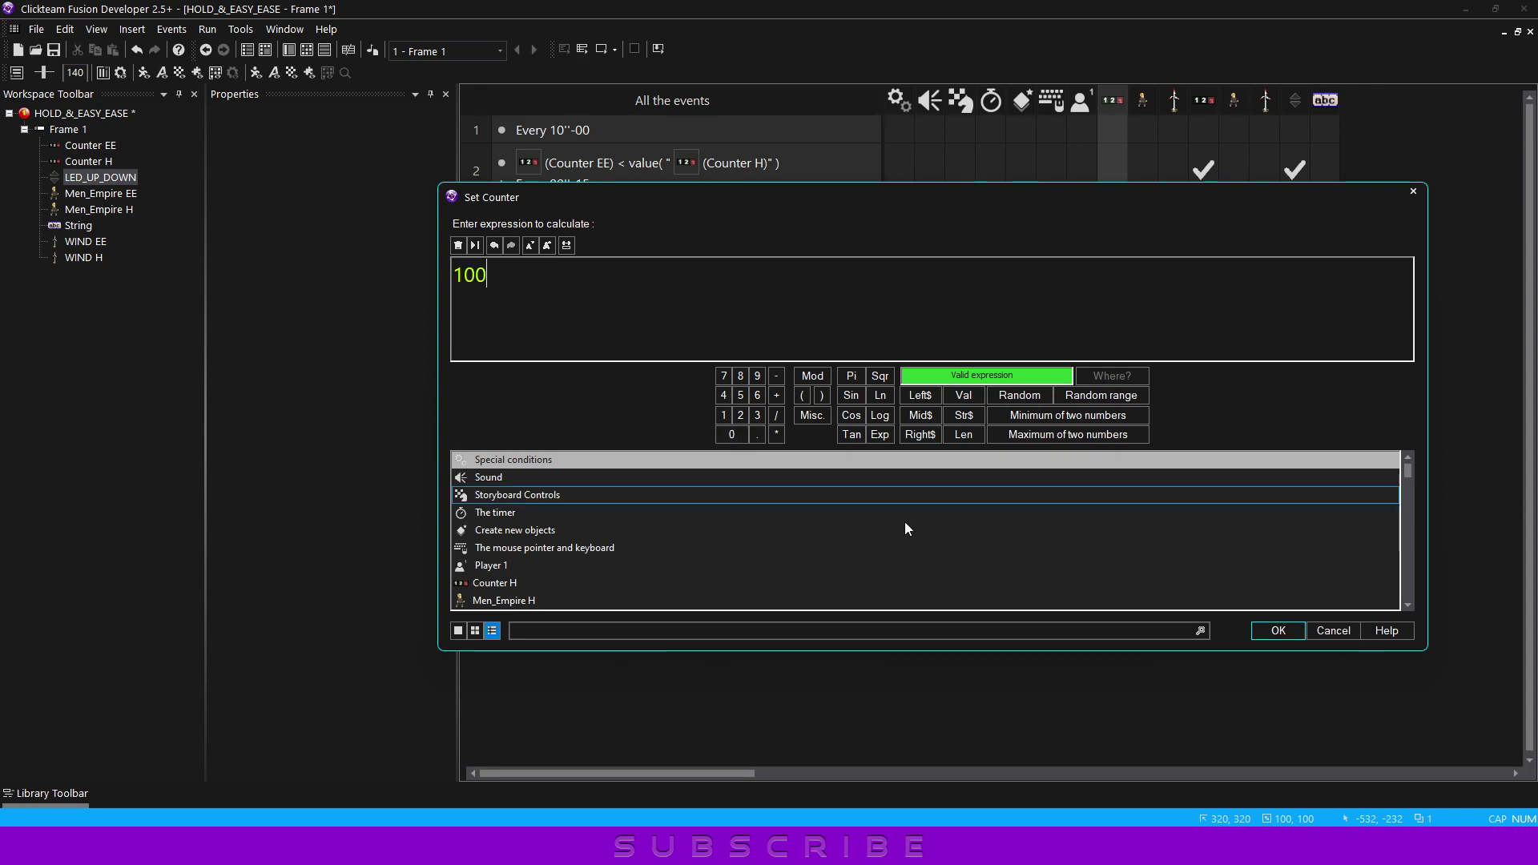
left_click(1278, 631)
Give the S event a Set Counter action for Counter H
left_click(1110, 388)
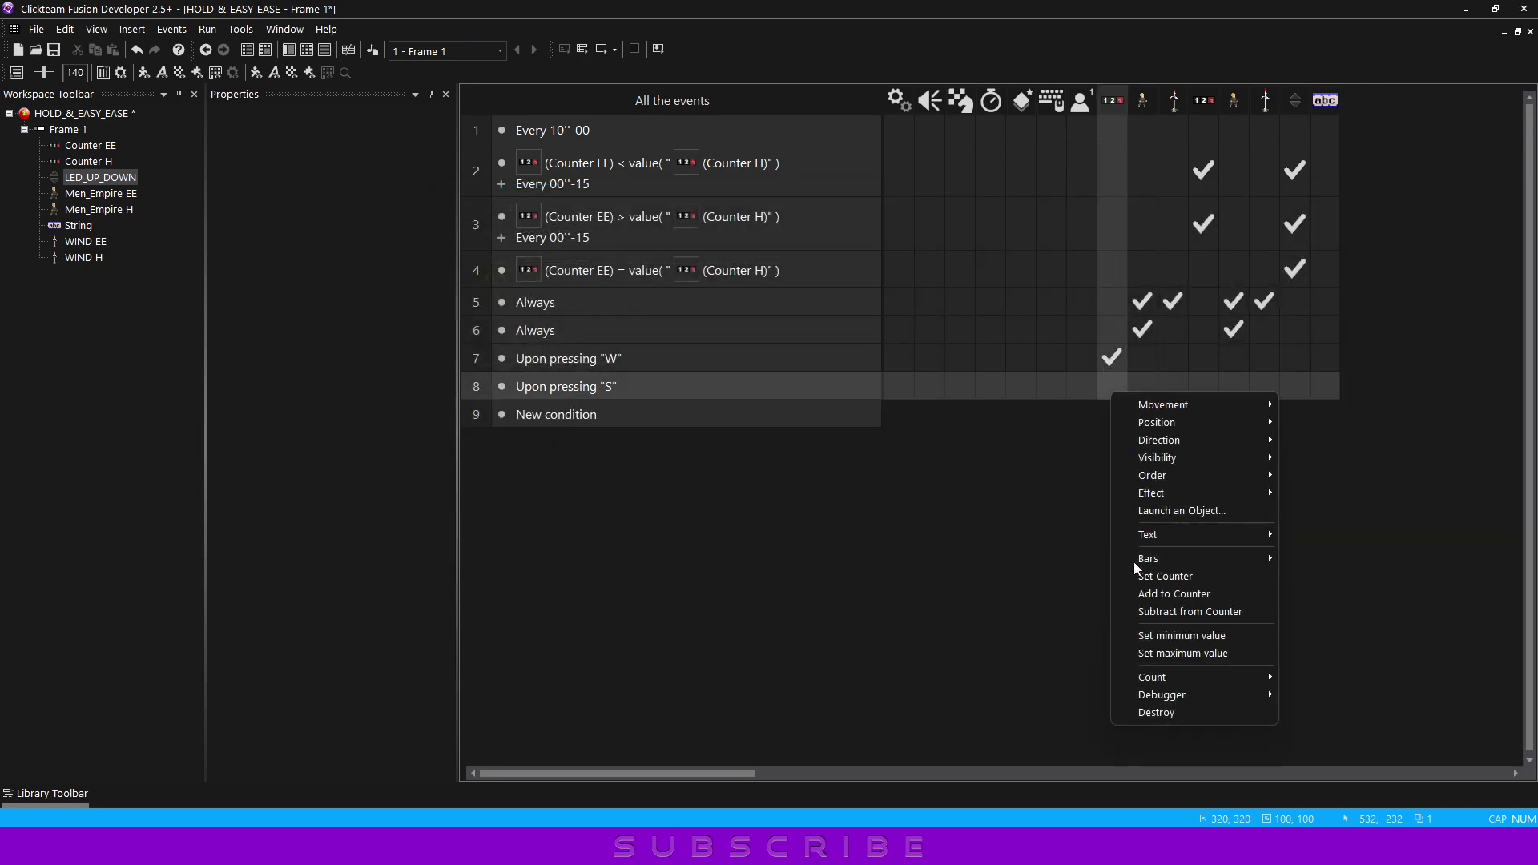
left_click(1132, 561)
left_click(1258, 619)
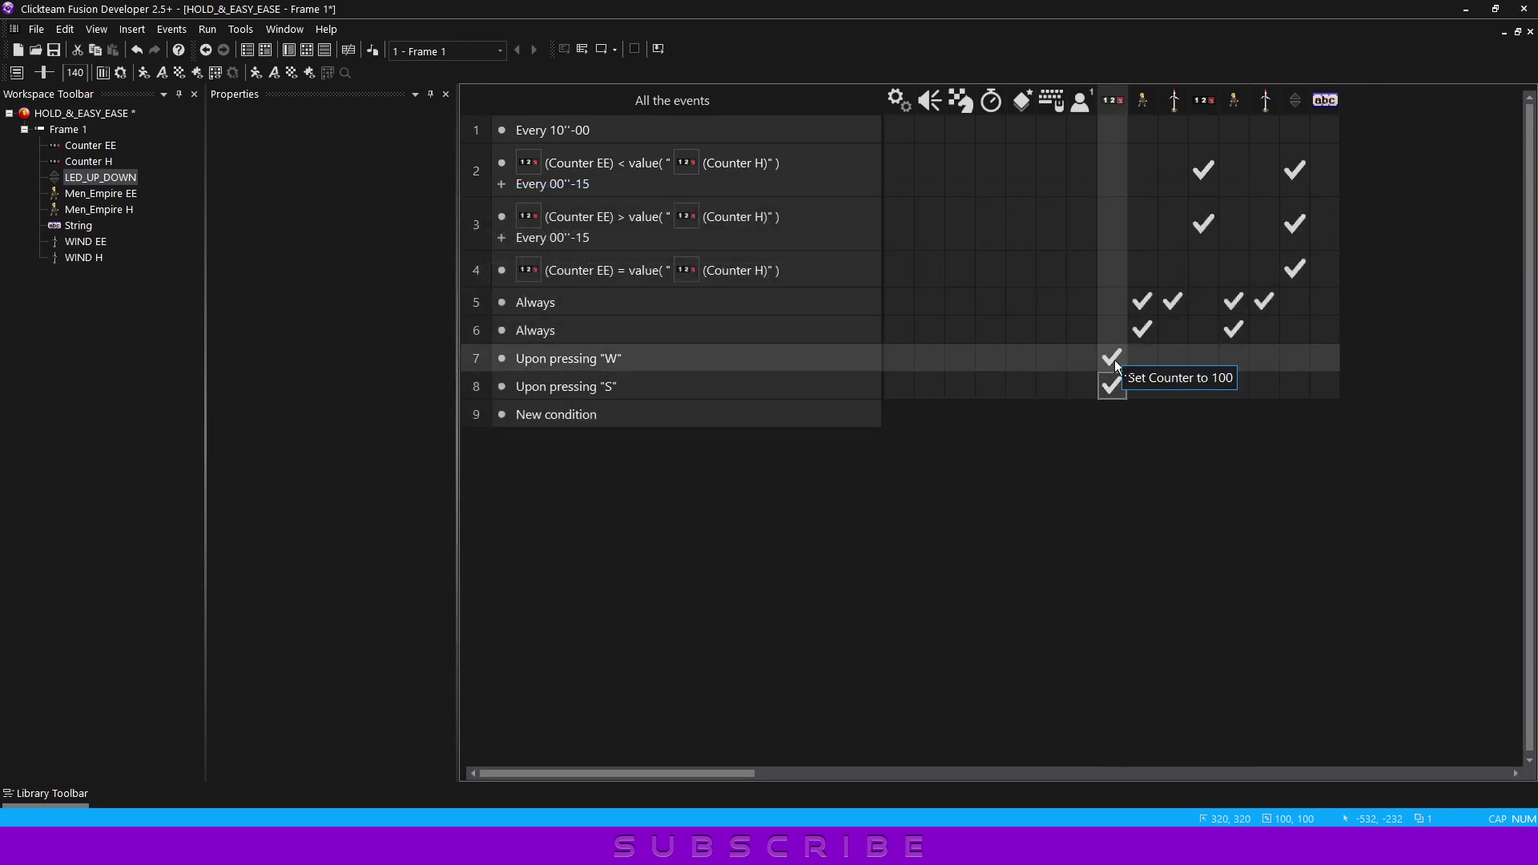
Run the frame to test the W and S key controls
left_click(604, 47)
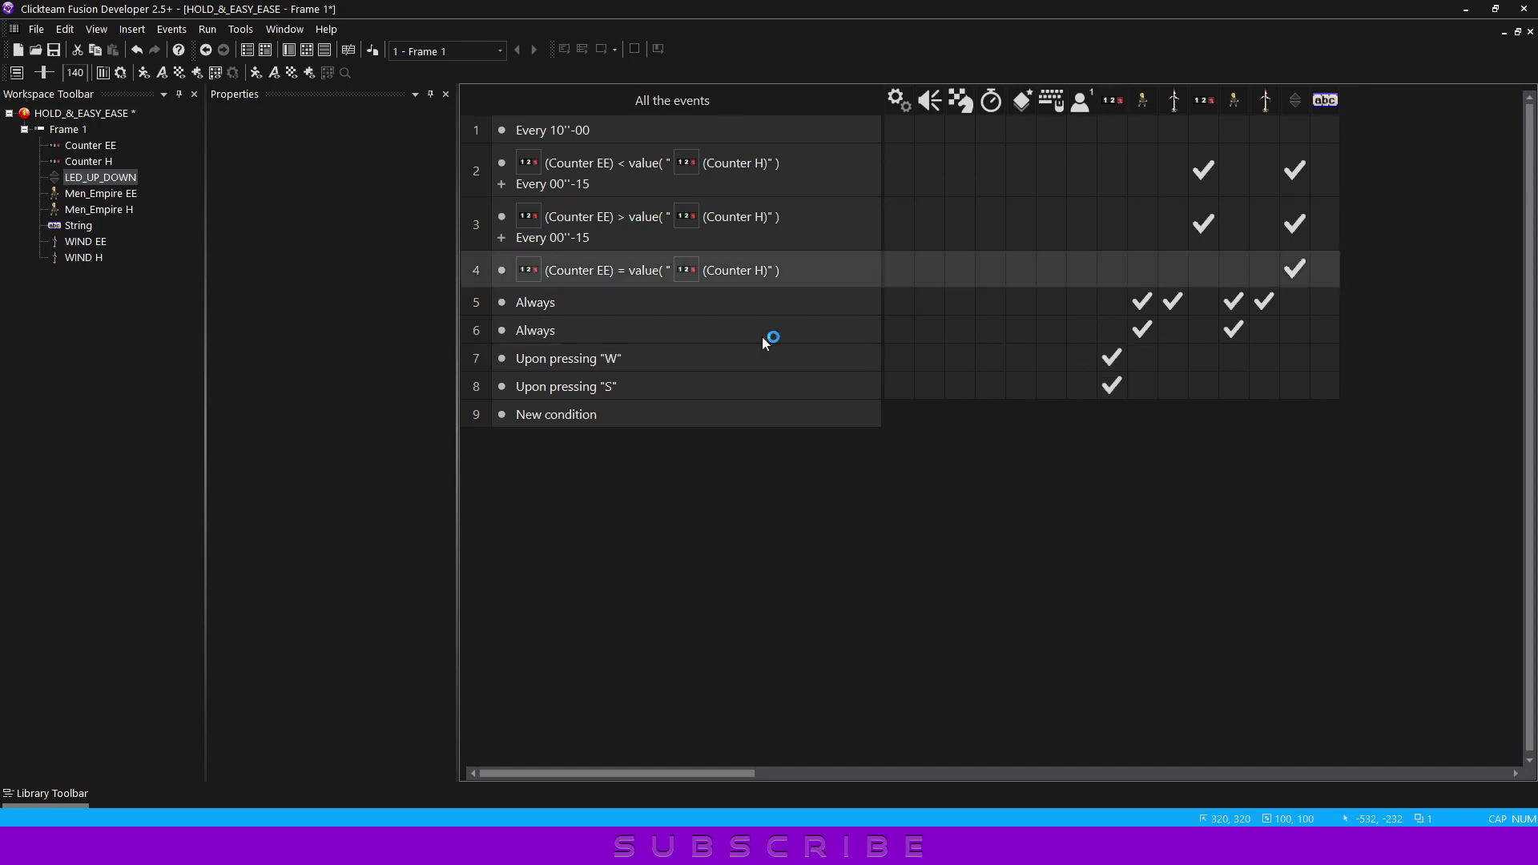